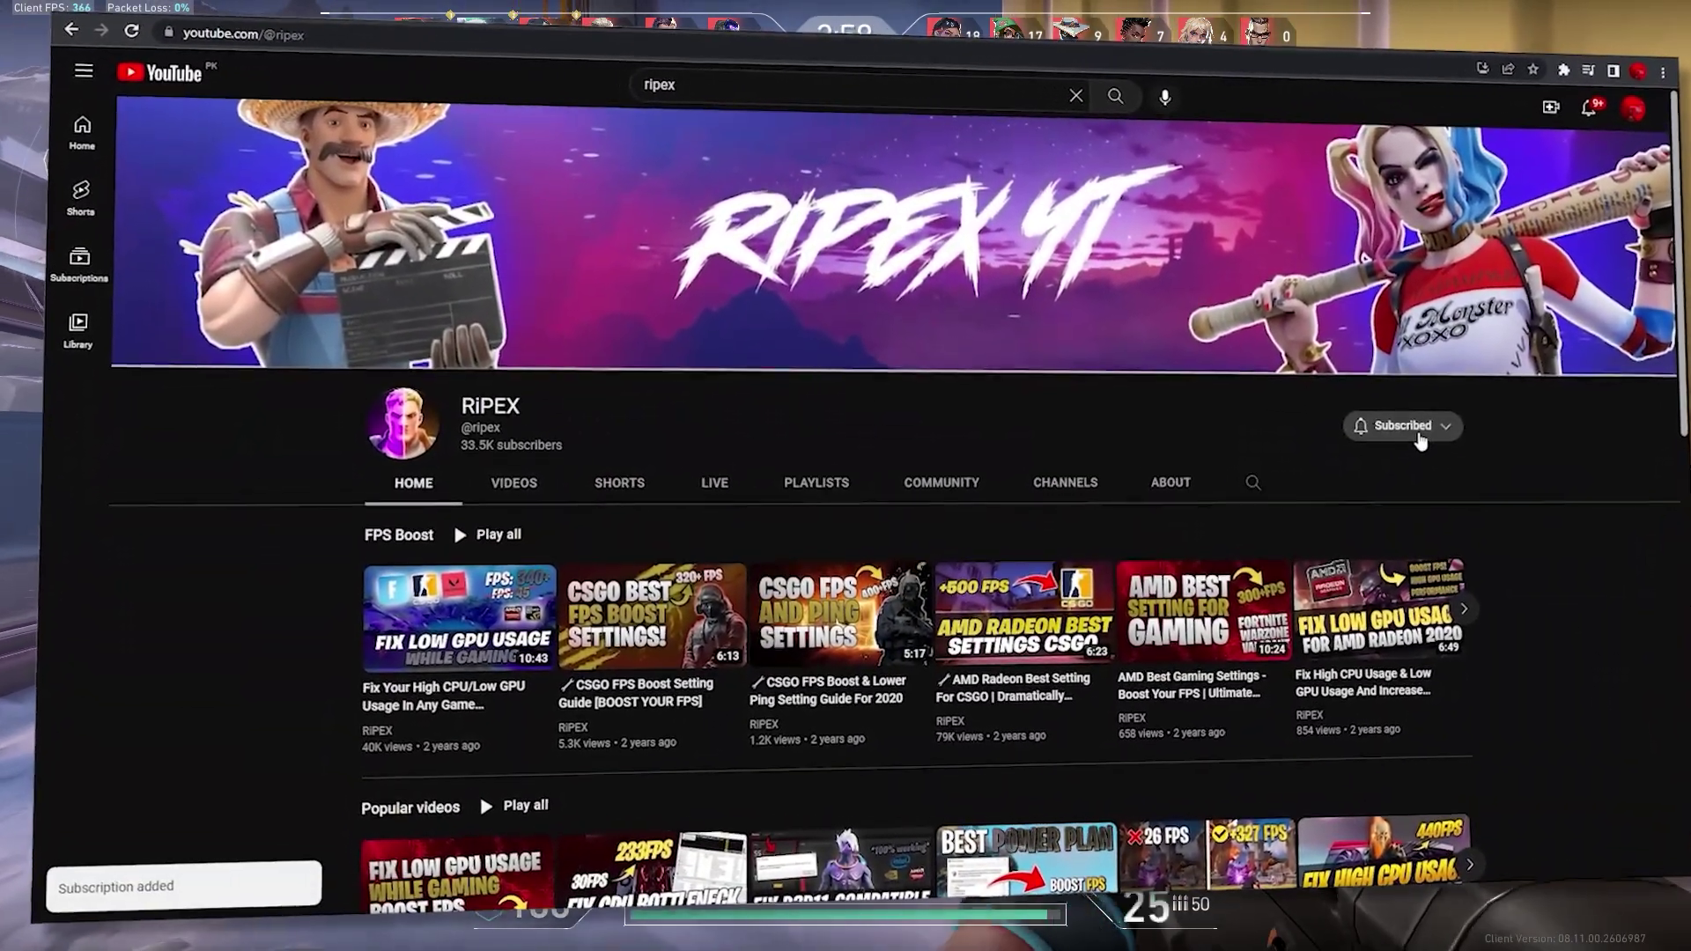
# Set the notification preference for the subscribed RiPEX channel on YouTube
pyautogui.click(1412, 435)
pyautogui.click(1365, 461)
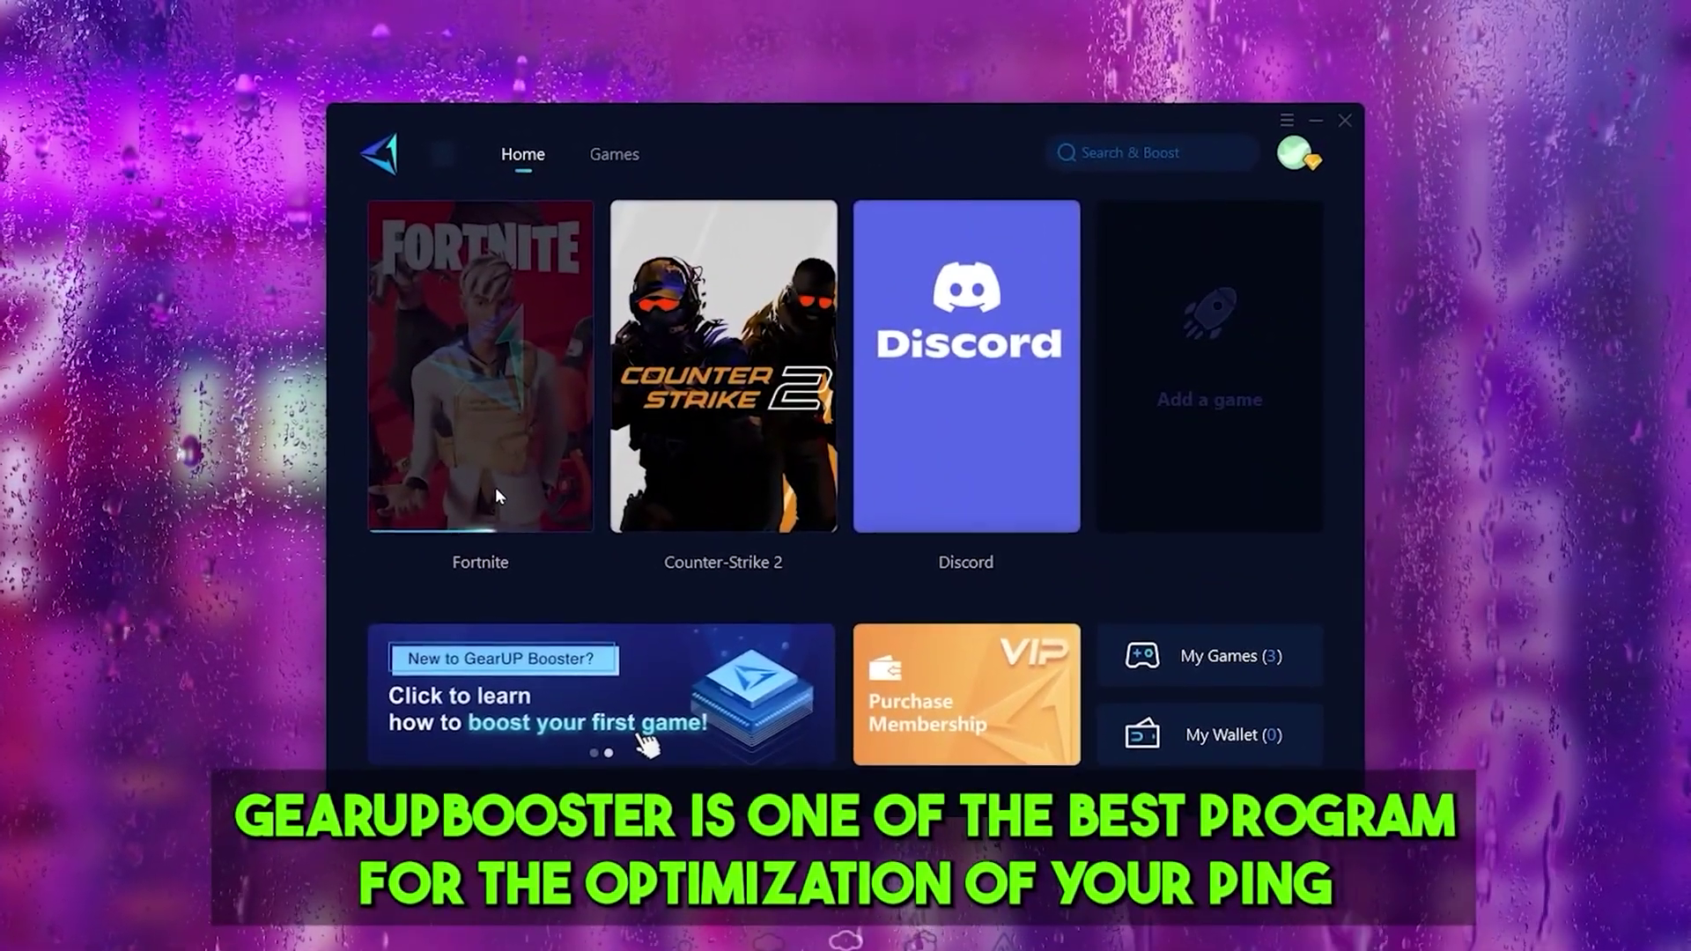
# Switch to GearUP Booster, open Fortnite's boost and browse the Dubai nodes offered for Counter-Strike 2
pyautogui.click(495, 488)
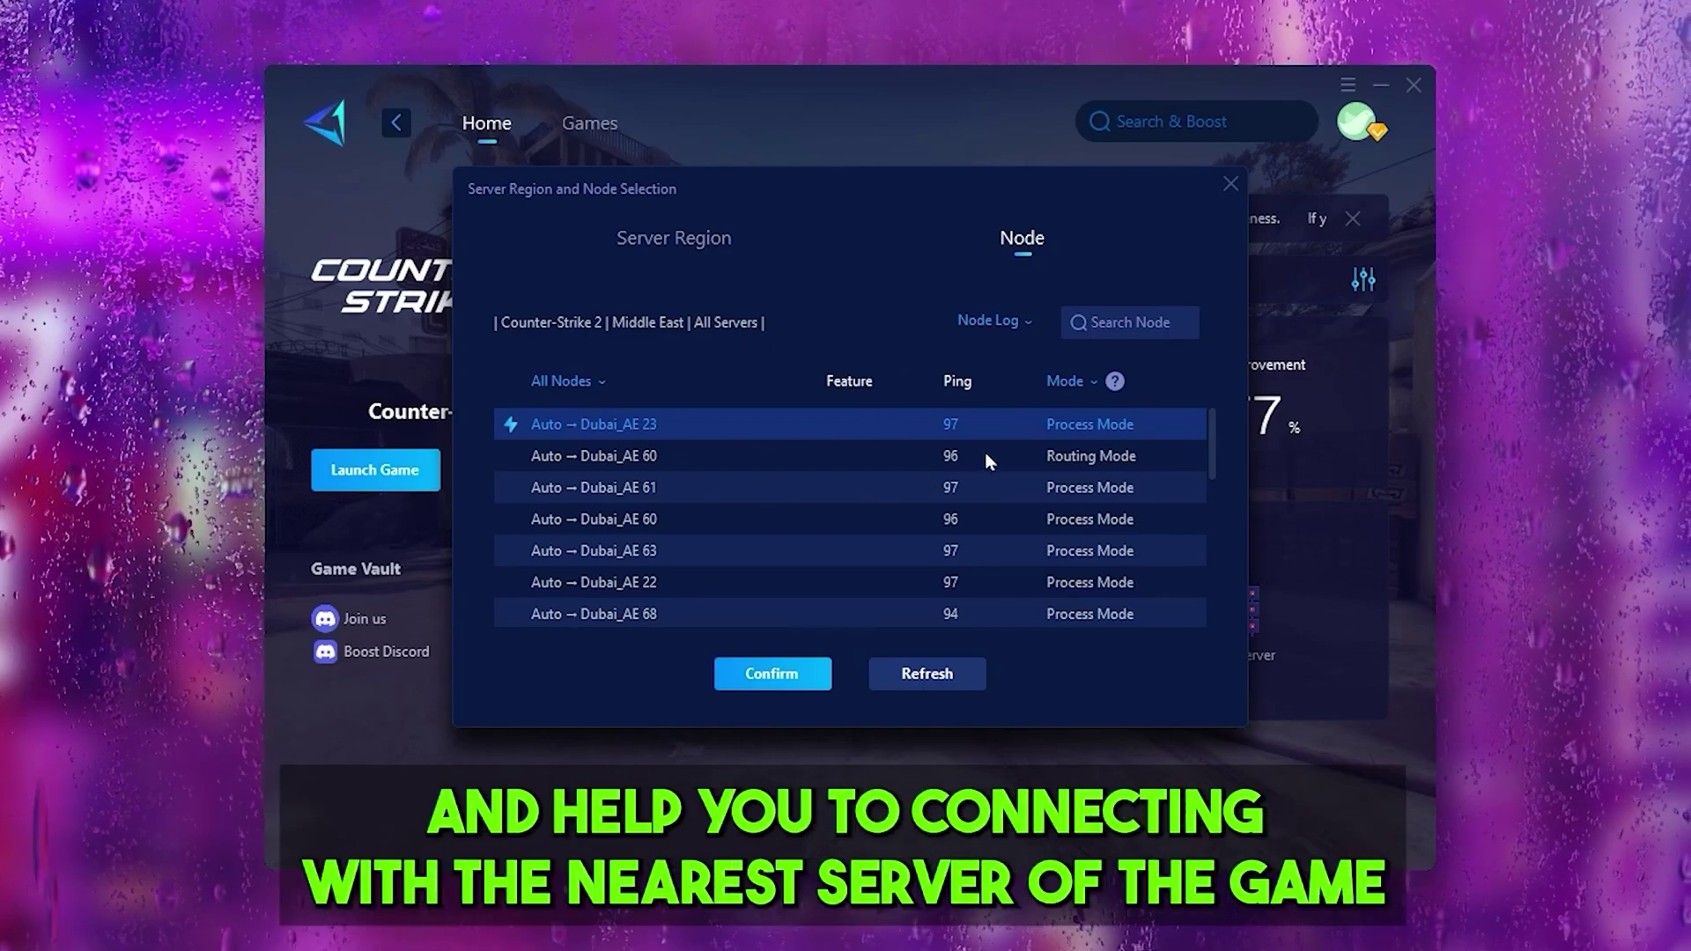
pyautogui.scroll(-3, 606, 440)
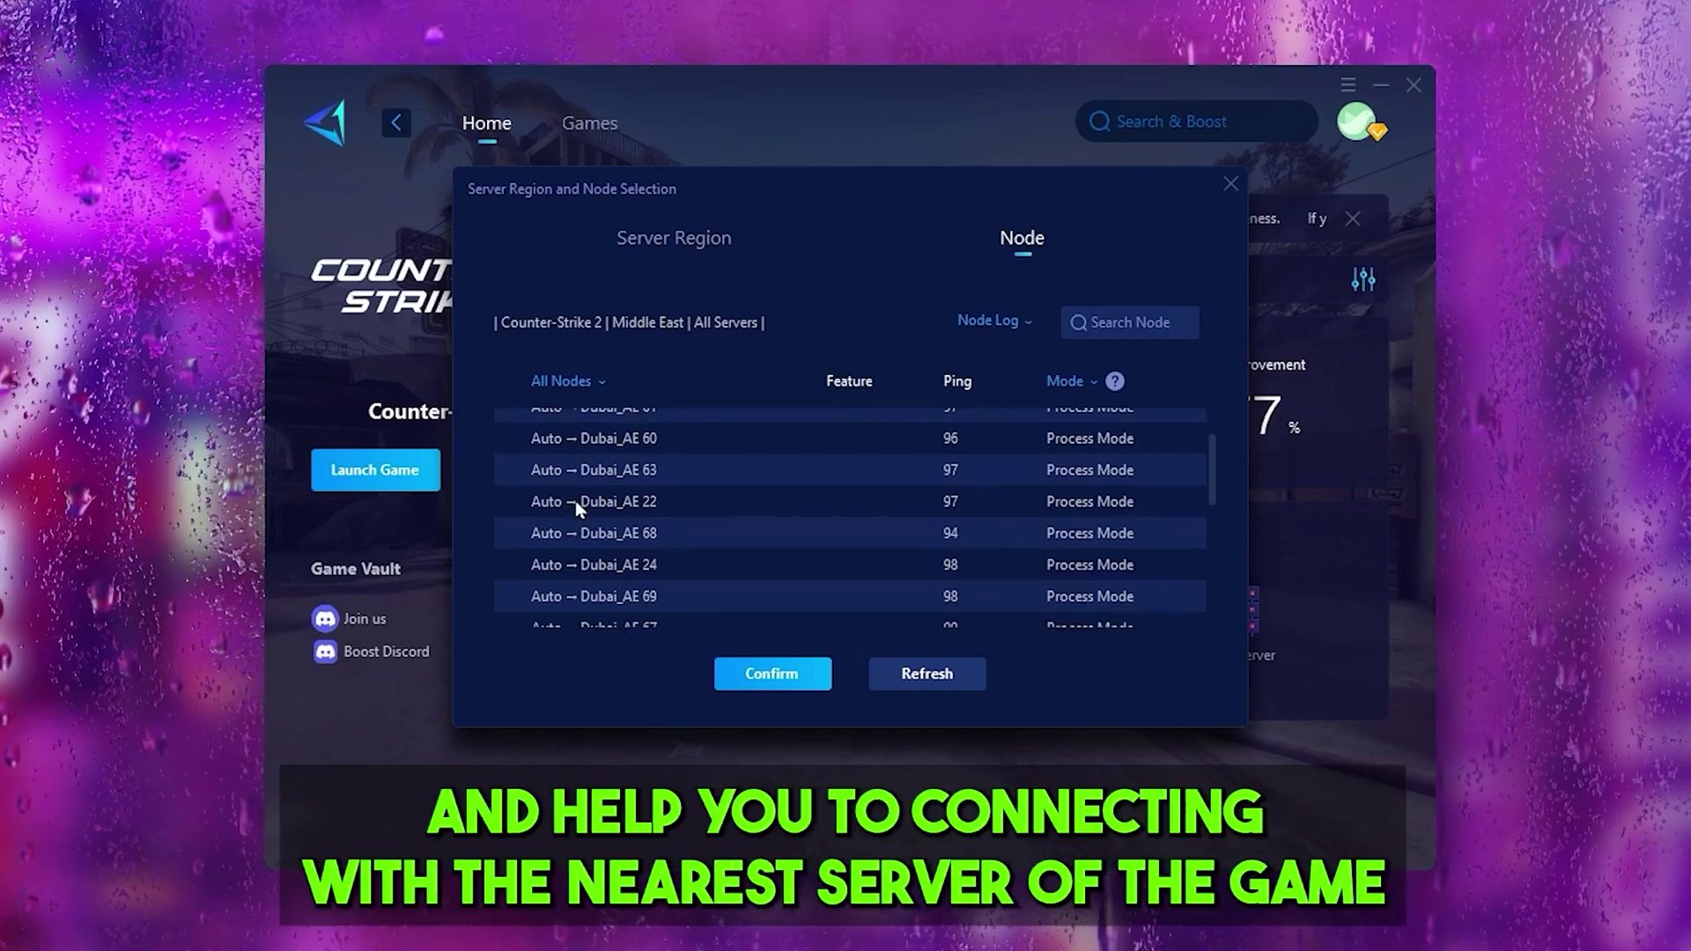
pyautogui.scroll(-5, 696, 523)
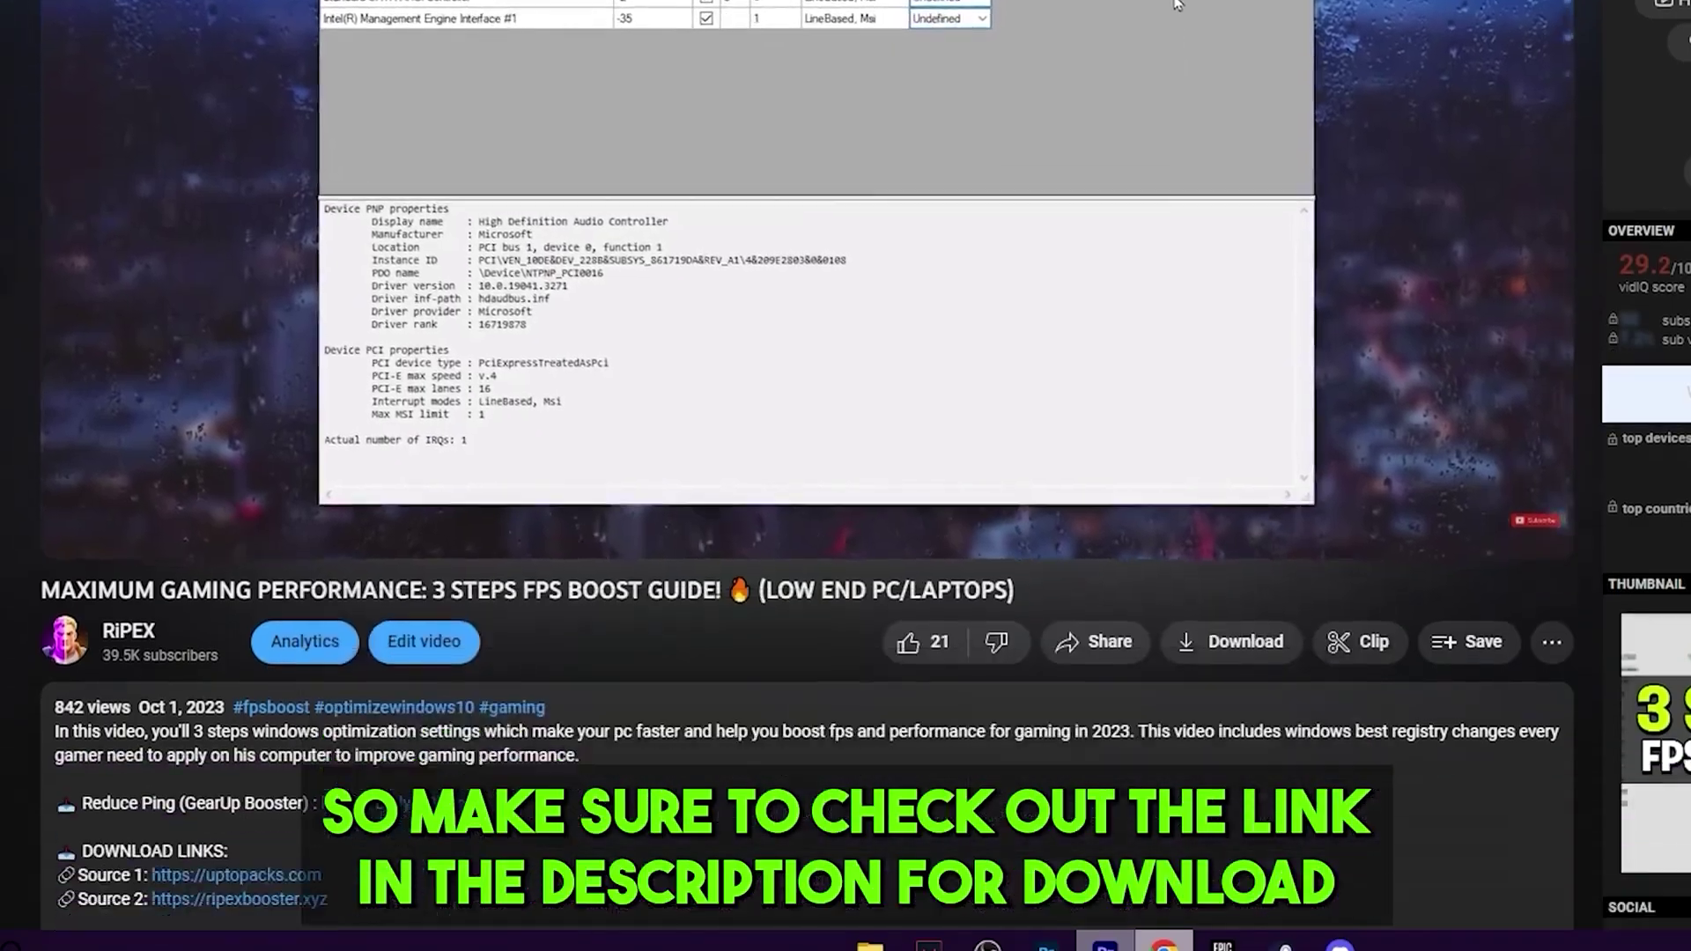
# Switch to the YouTube video page and check its description for the download links
pyautogui.scroll(-4, 410, 348)
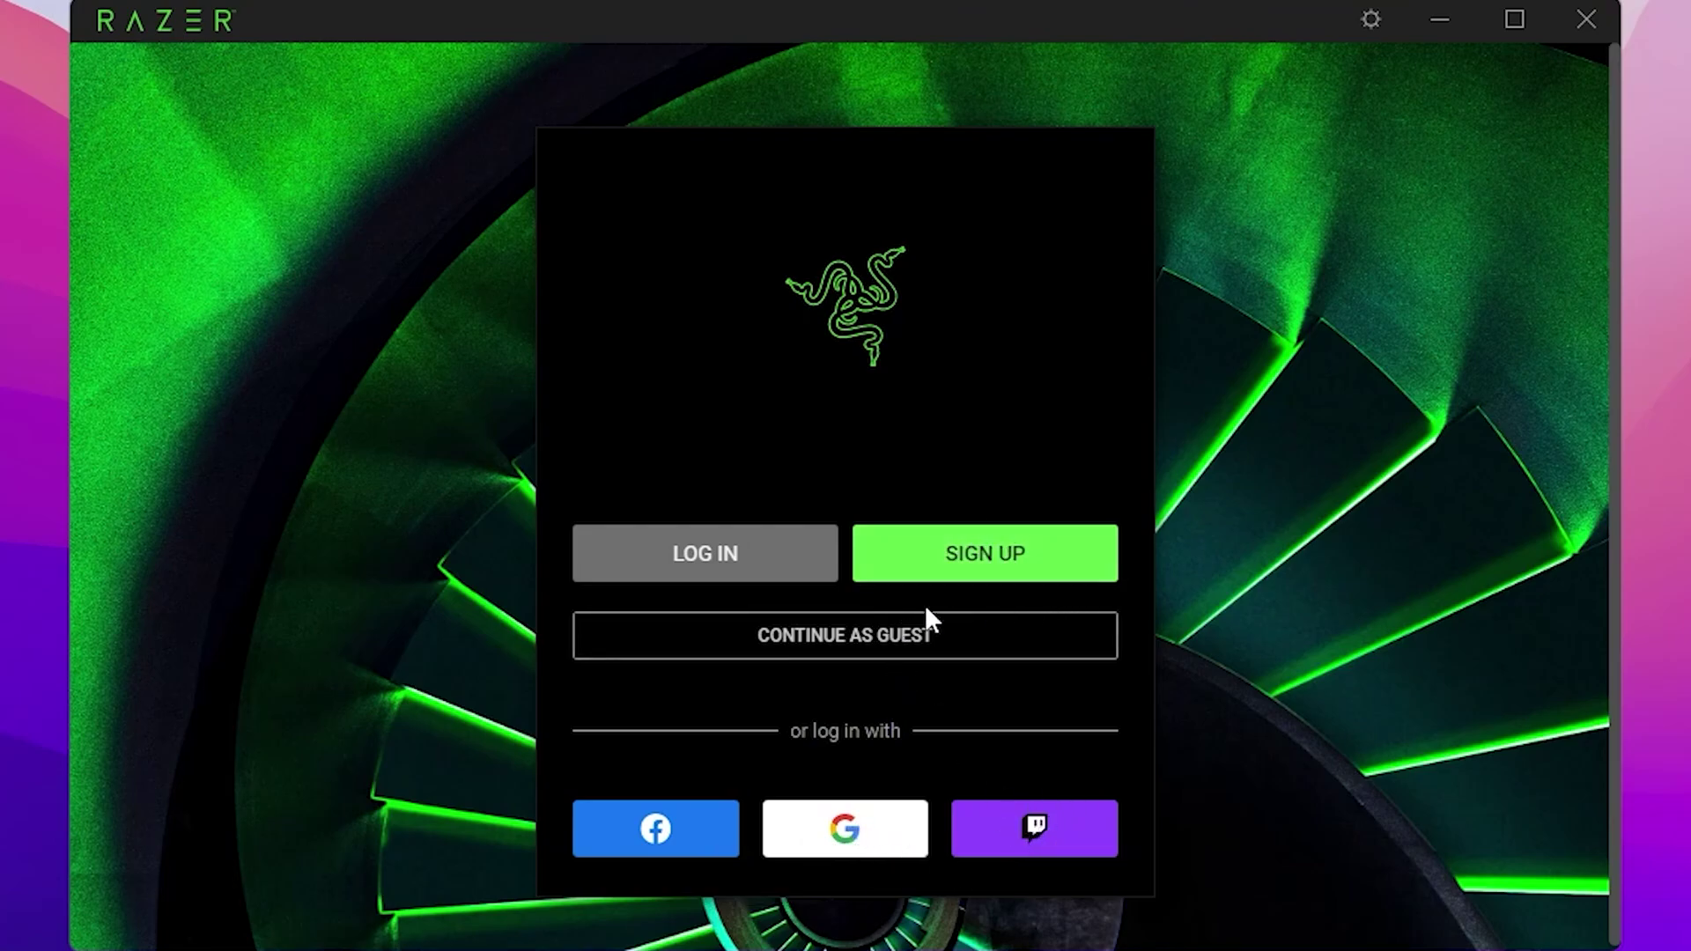
# Enter Razer Cortex as a guest, declining to connect a Razer ID
pyautogui.click(890, 641)
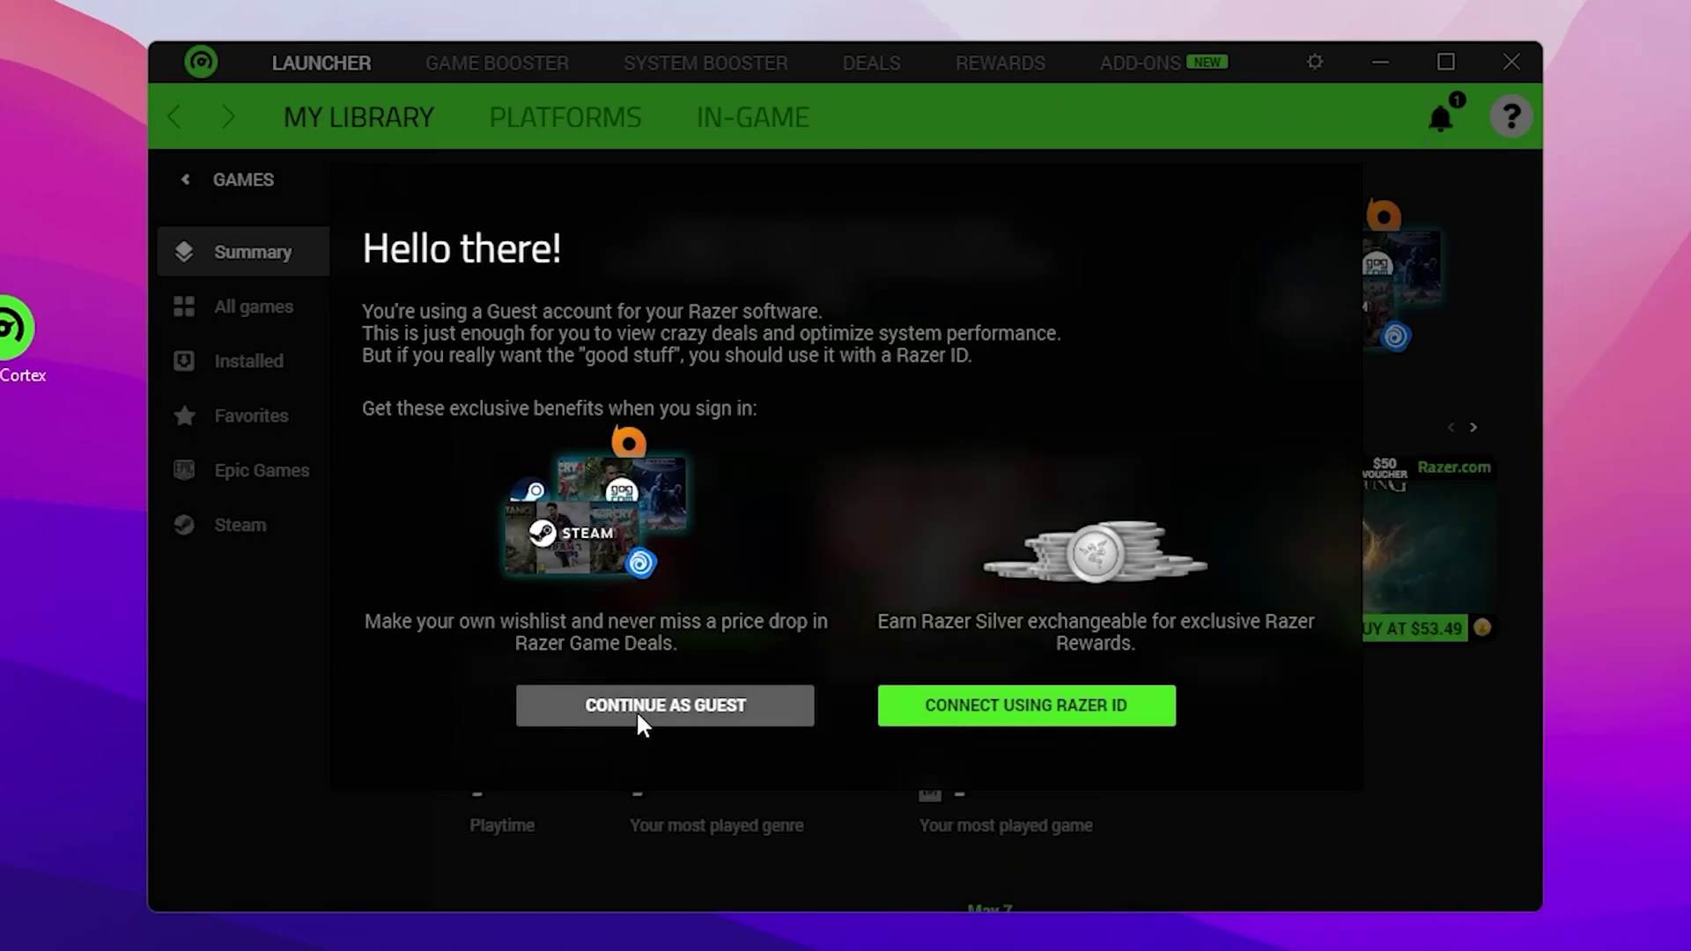
pyautogui.click(720, 711)
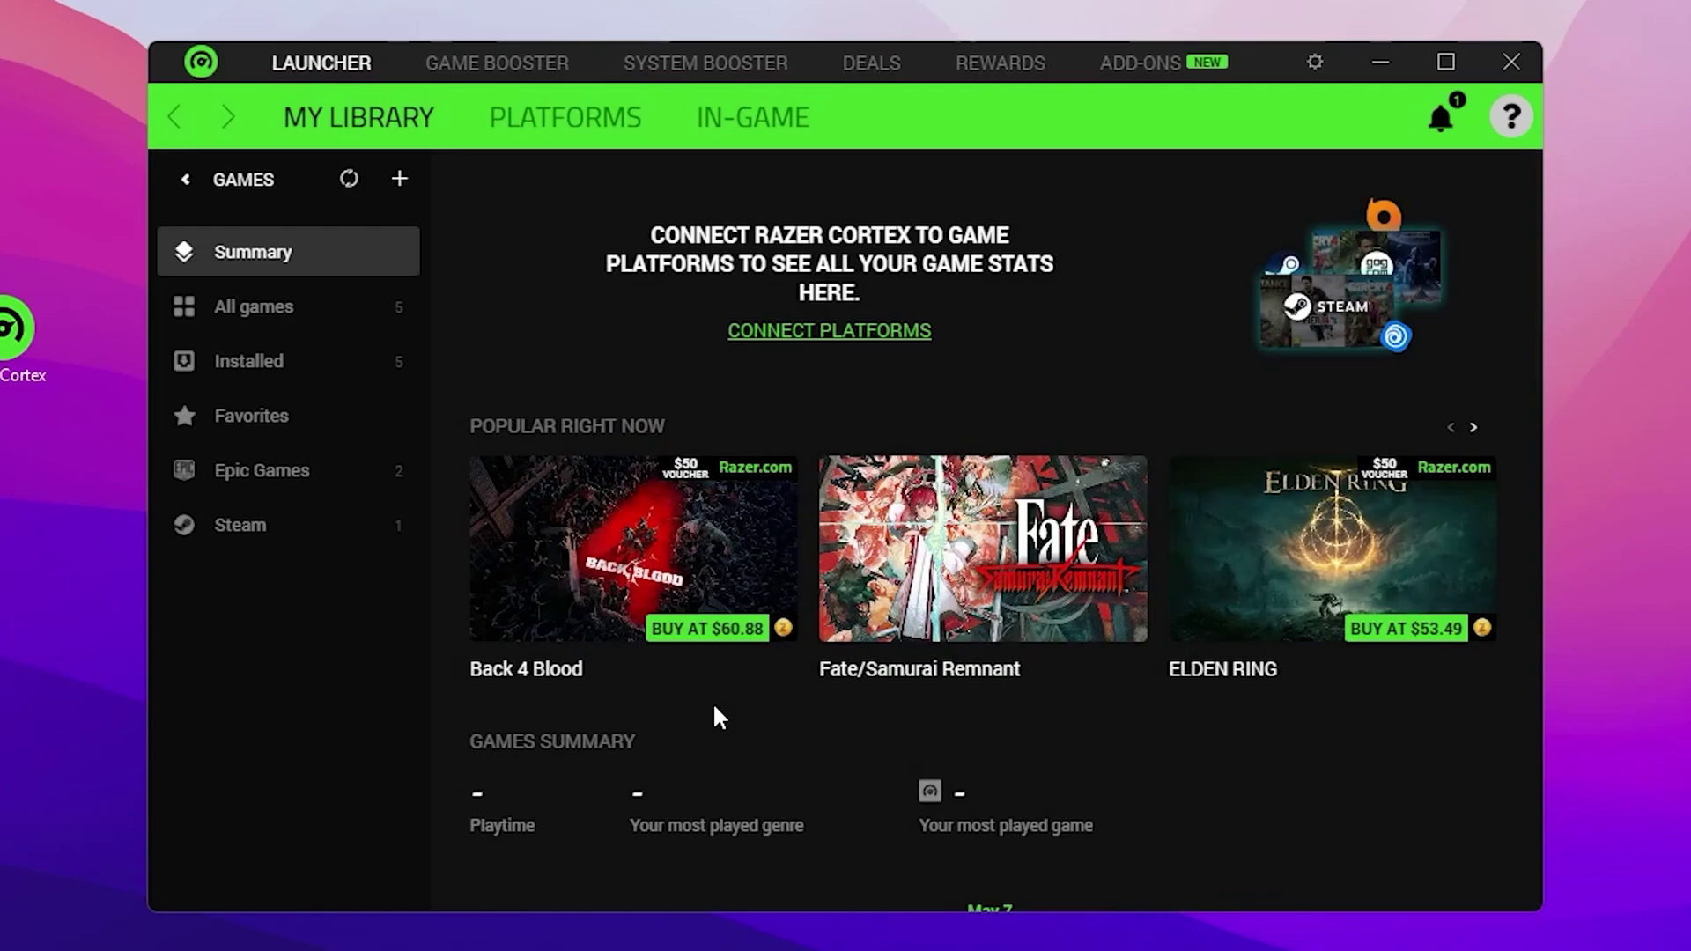
# Show all games in the launcher library and look over the detected titles
pyautogui.click(251, 306)
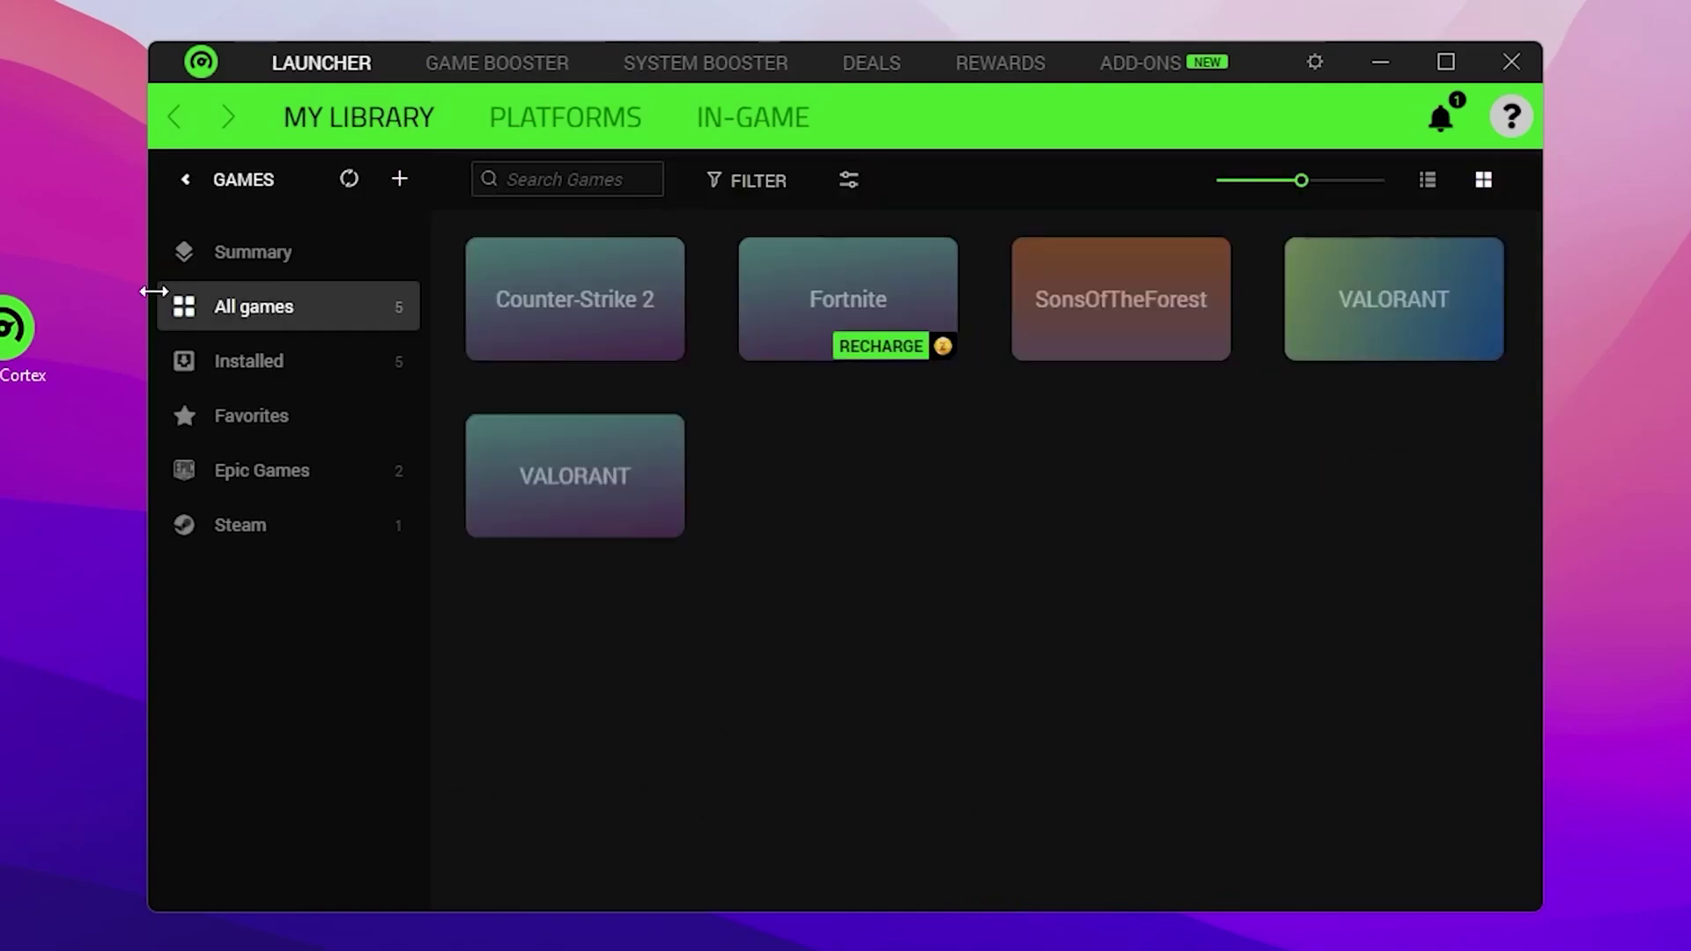
pyautogui.moveTo(1466, 348)
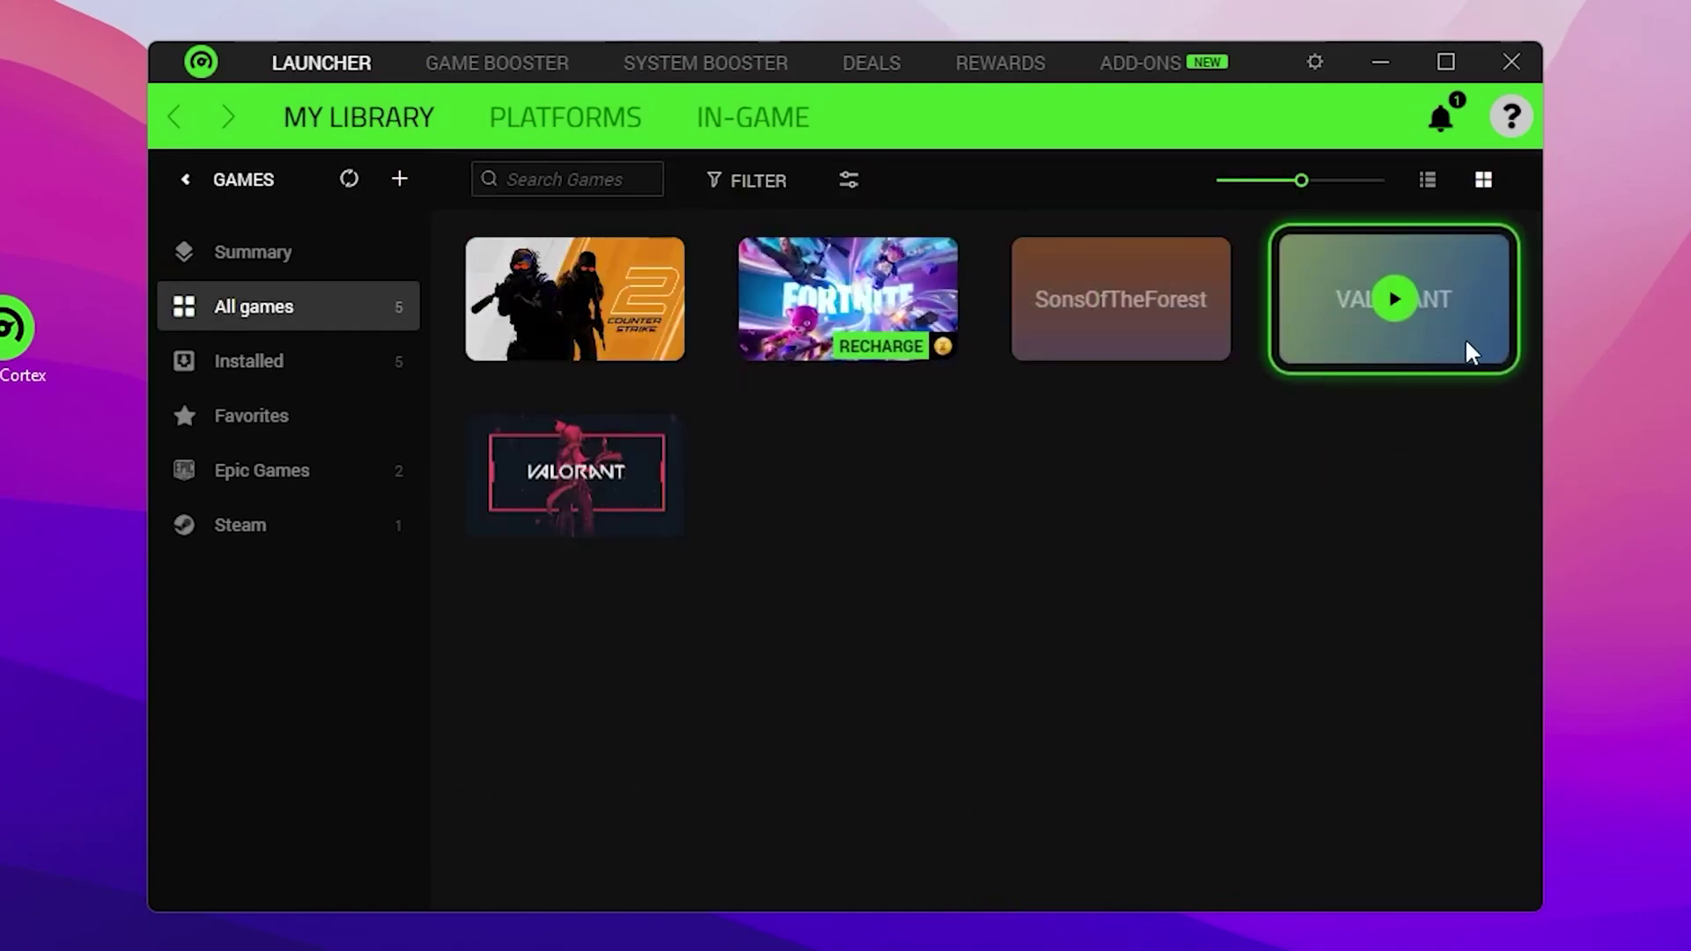
pyautogui.moveTo(926, 317)
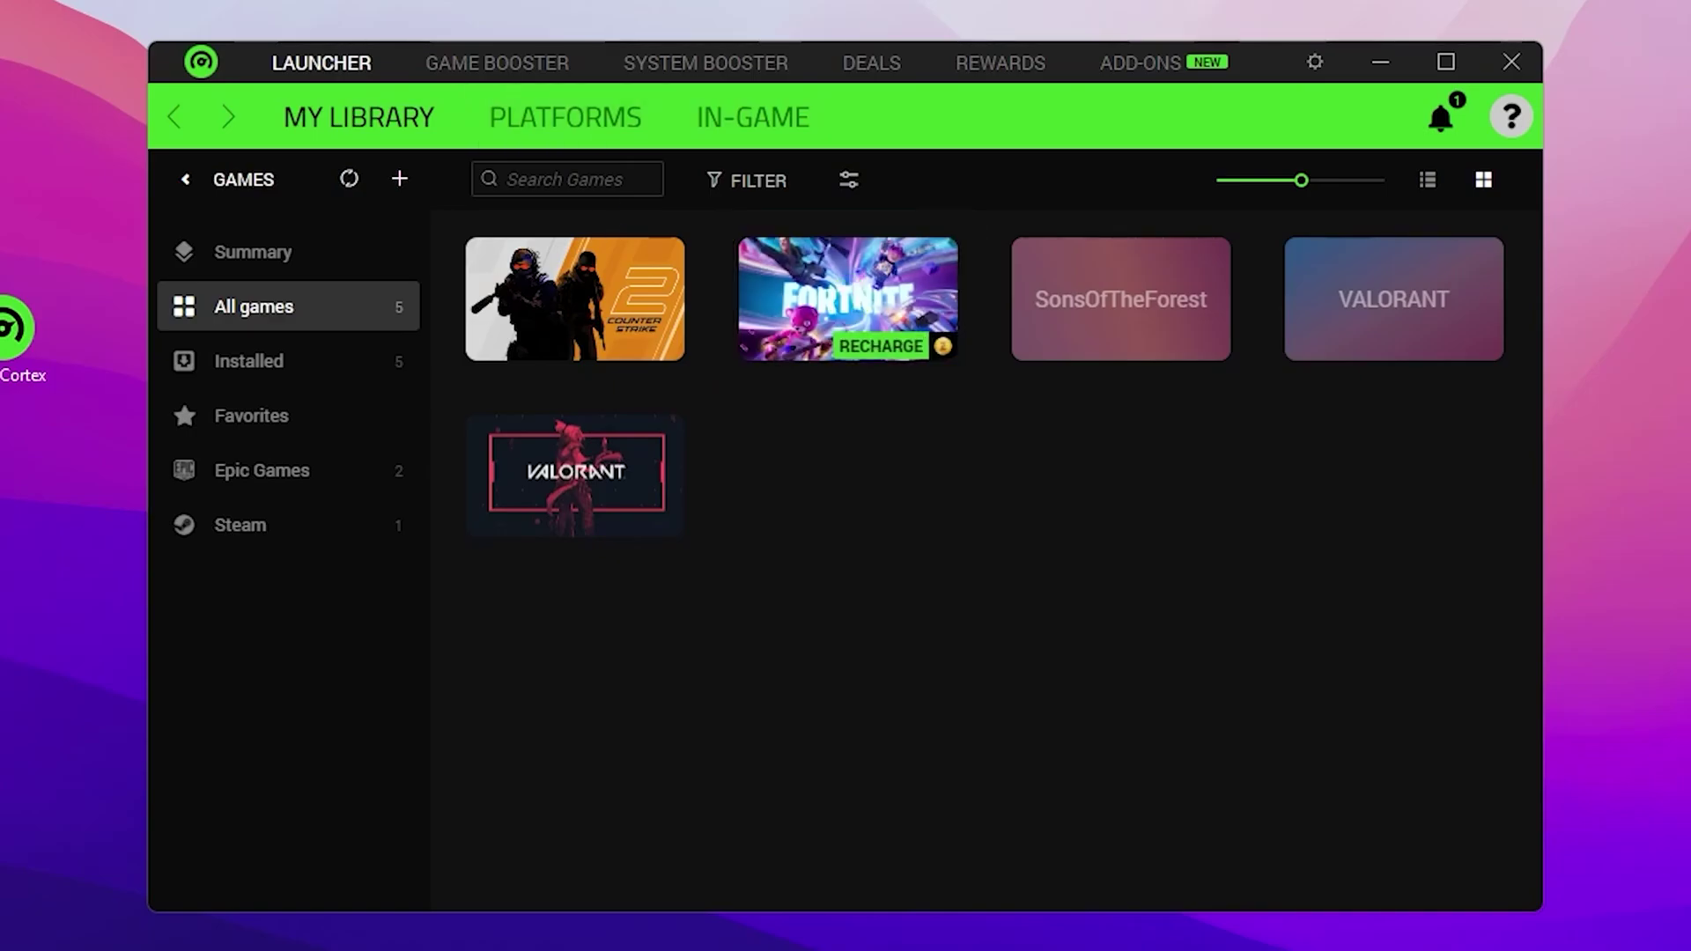
# In Game Booster's Specials, turn on Enable CPU Core and Launch game on Game Desktop
pyautogui.click(473, 67)
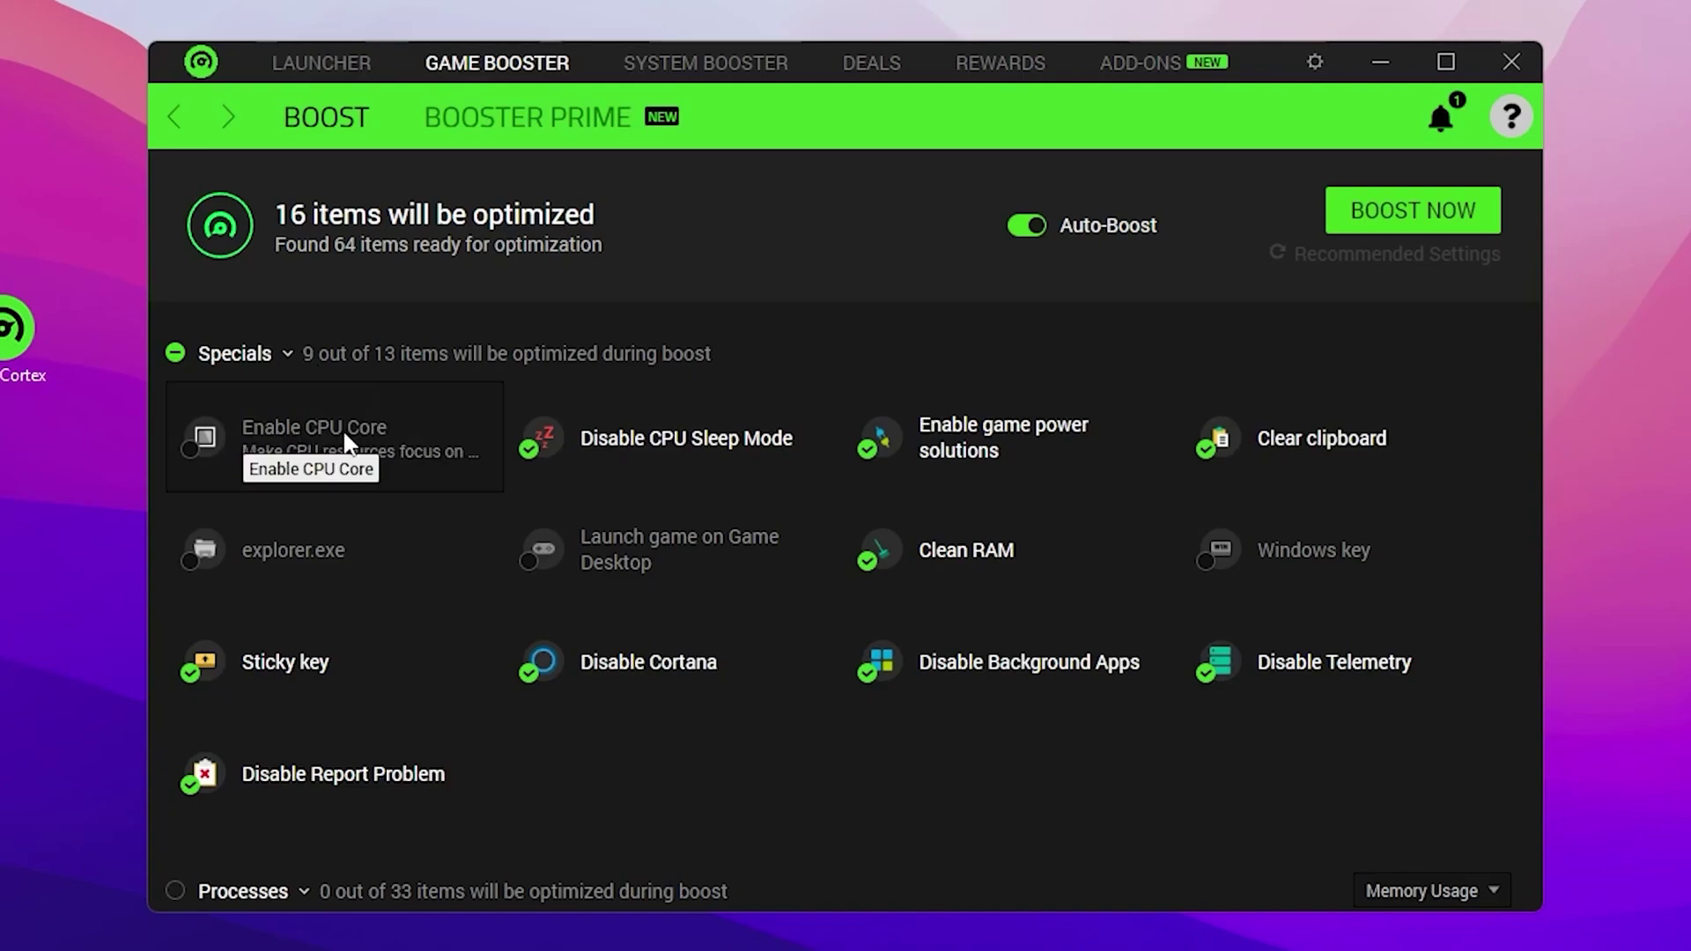
pyautogui.click(192, 446)
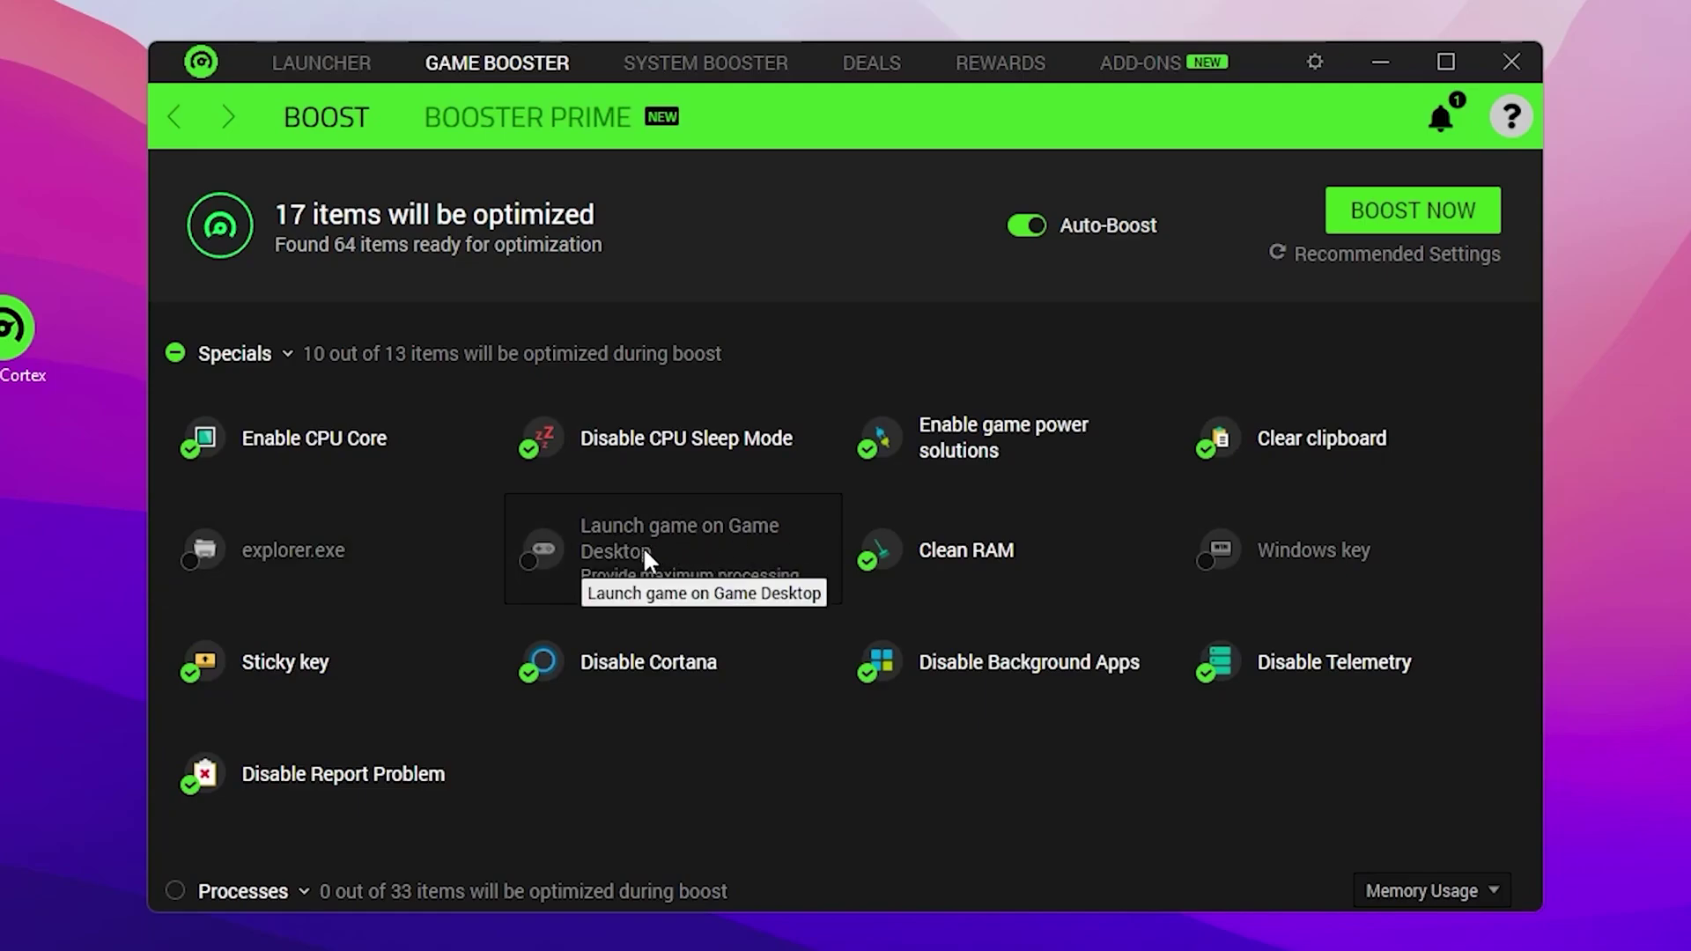
pyautogui.click(528, 560)
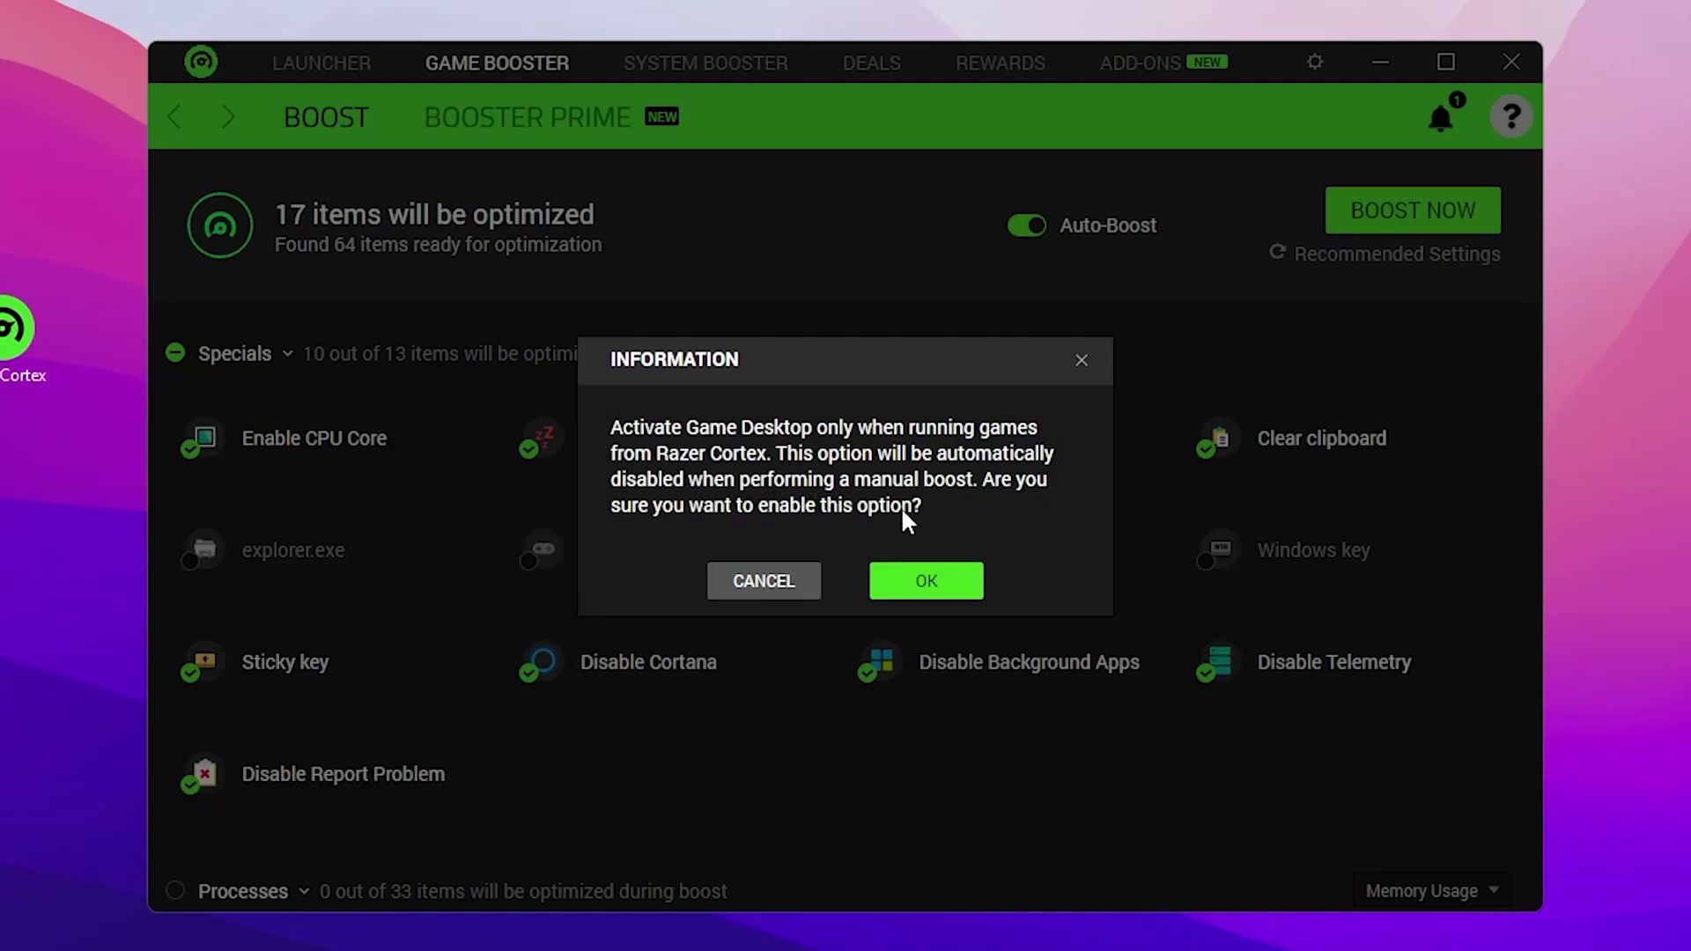
pyautogui.click(912, 583)
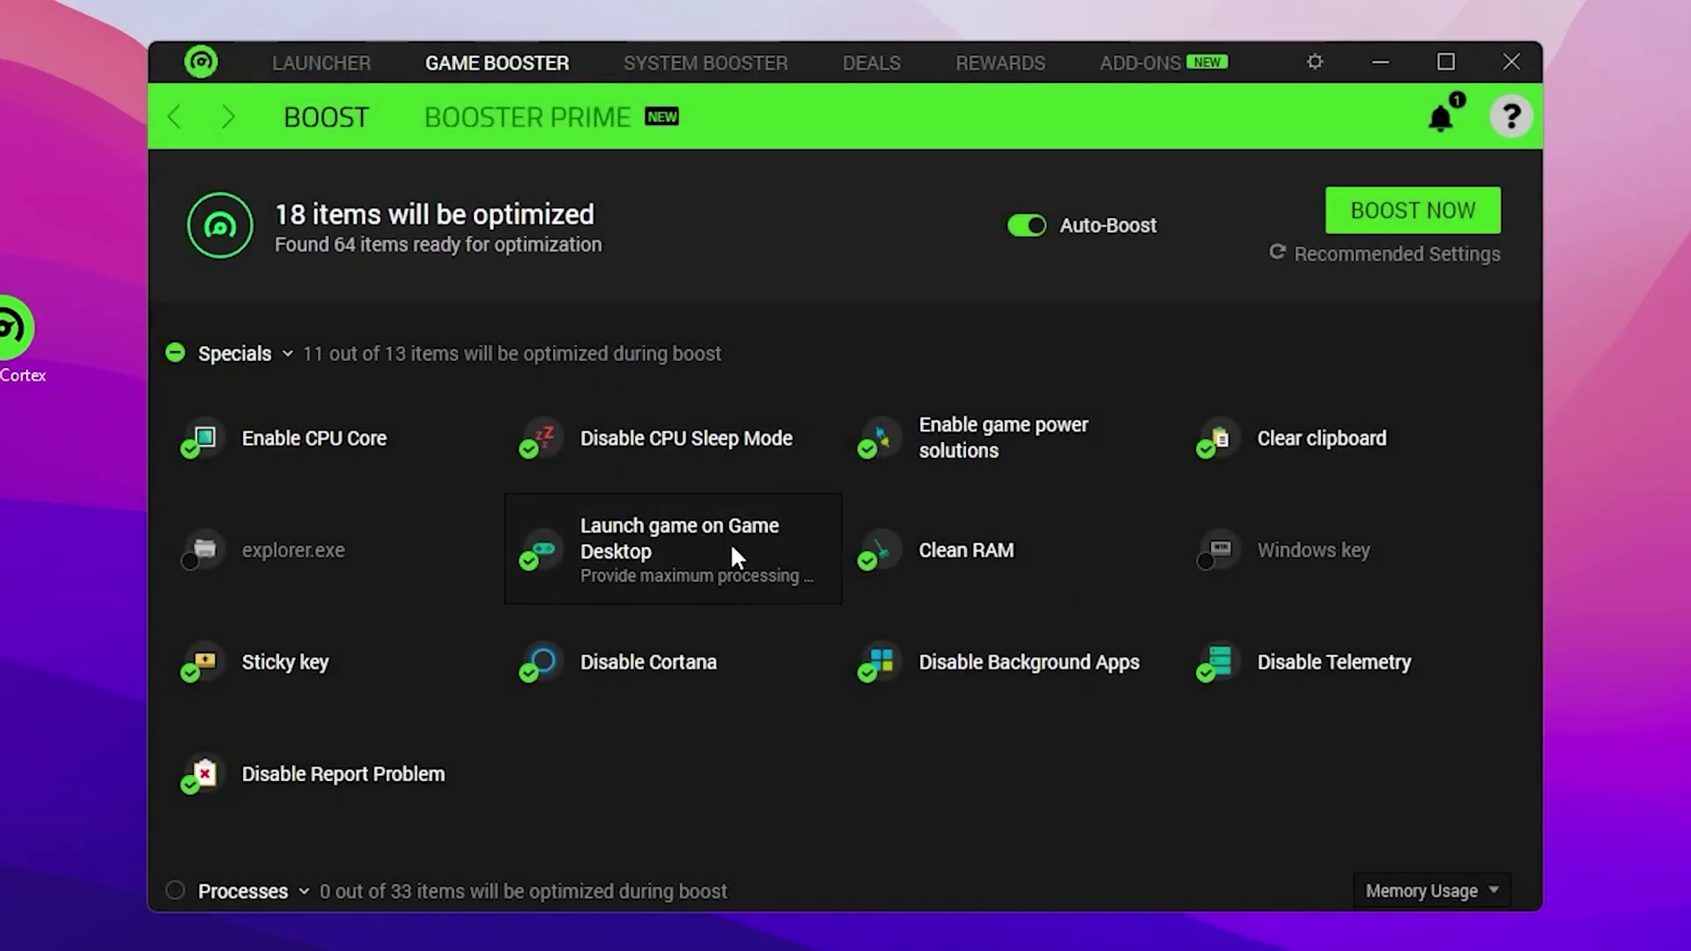
pyautogui.click(640, 592)
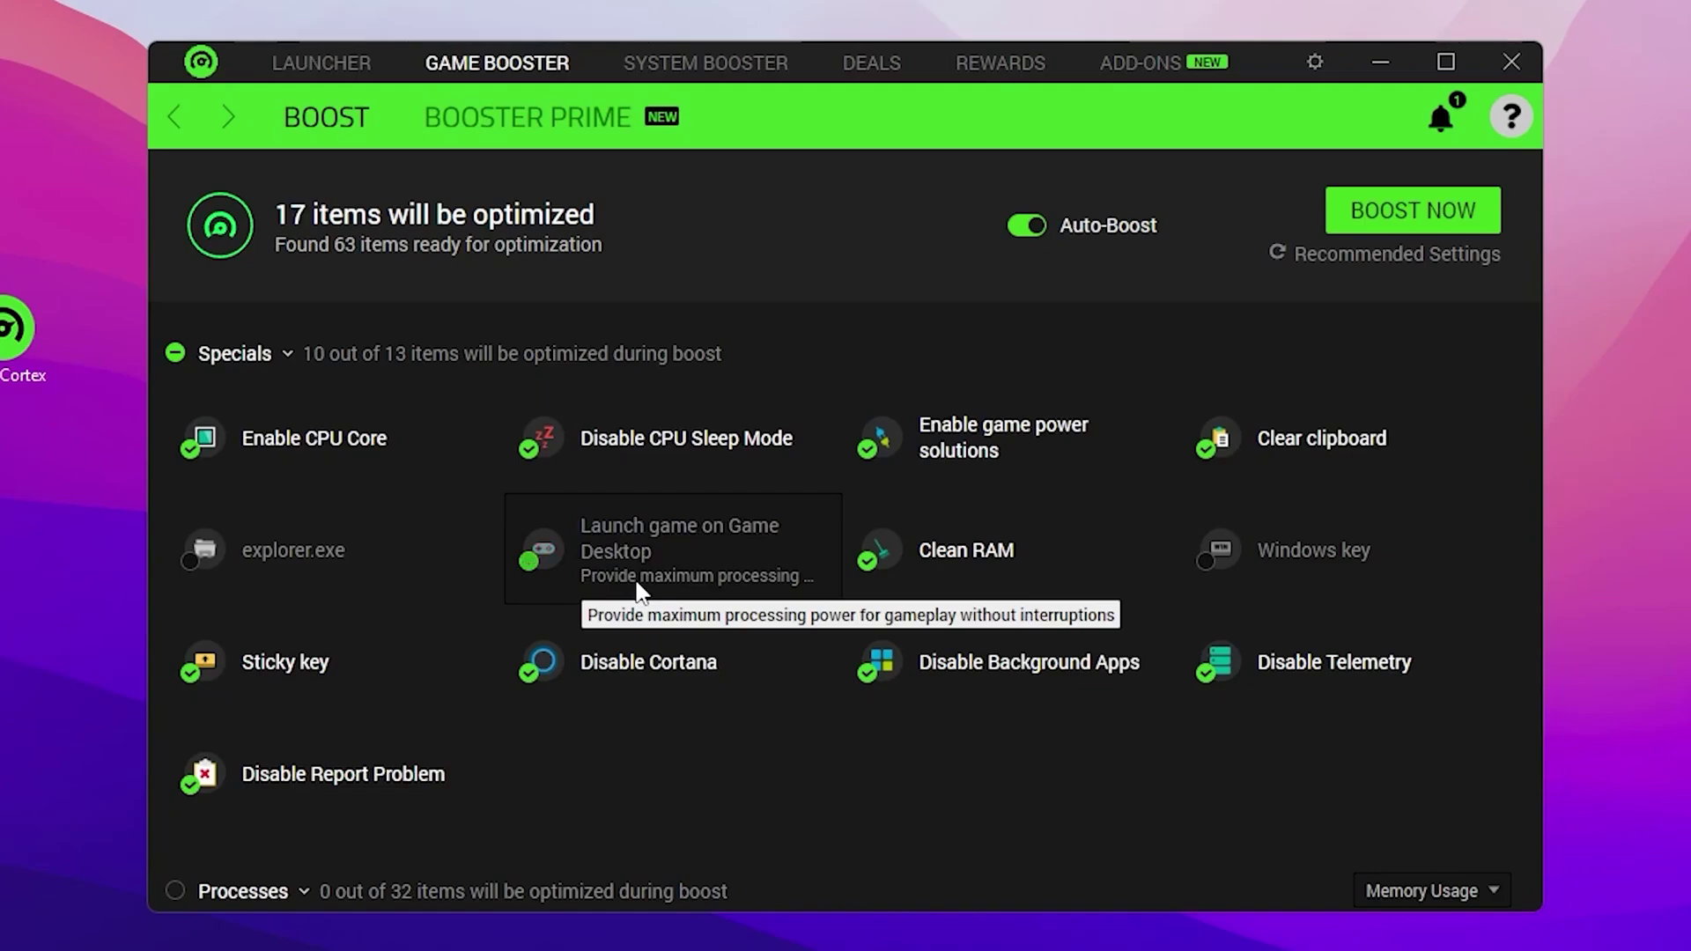
pyautogui.click(835, 542)
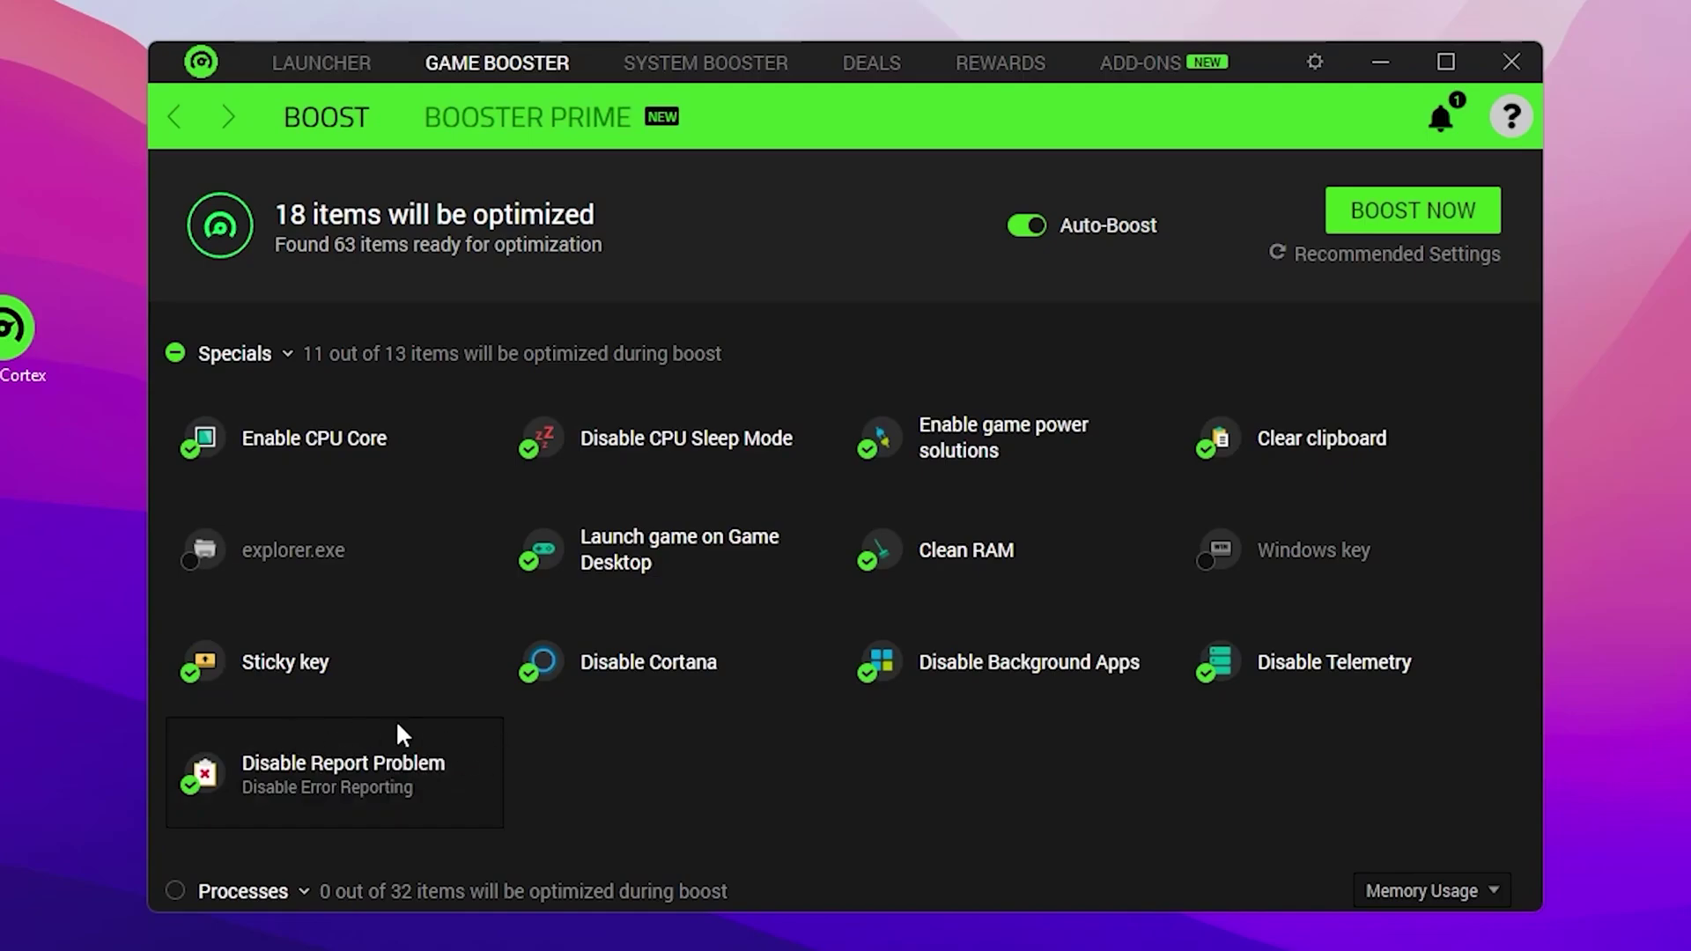
# Select every item under Processes for the boost, but exclude Discord and OBS Studio
pyautogui.scroll(-5, 309, 743)
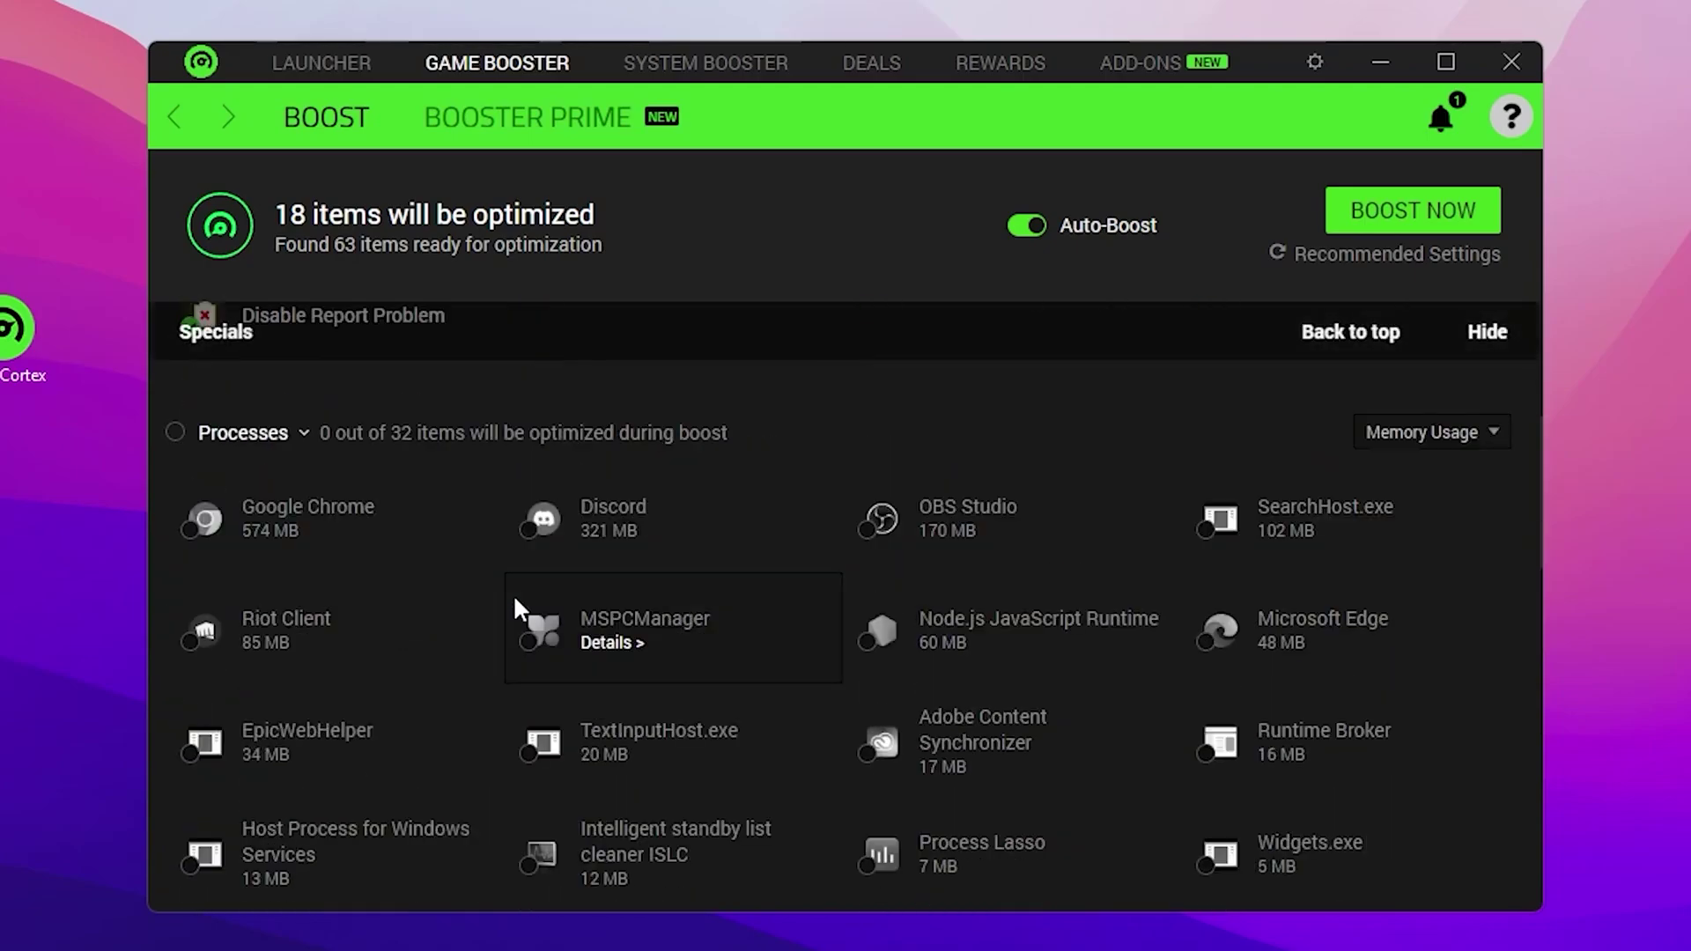
pyautogui.click(174, 430)
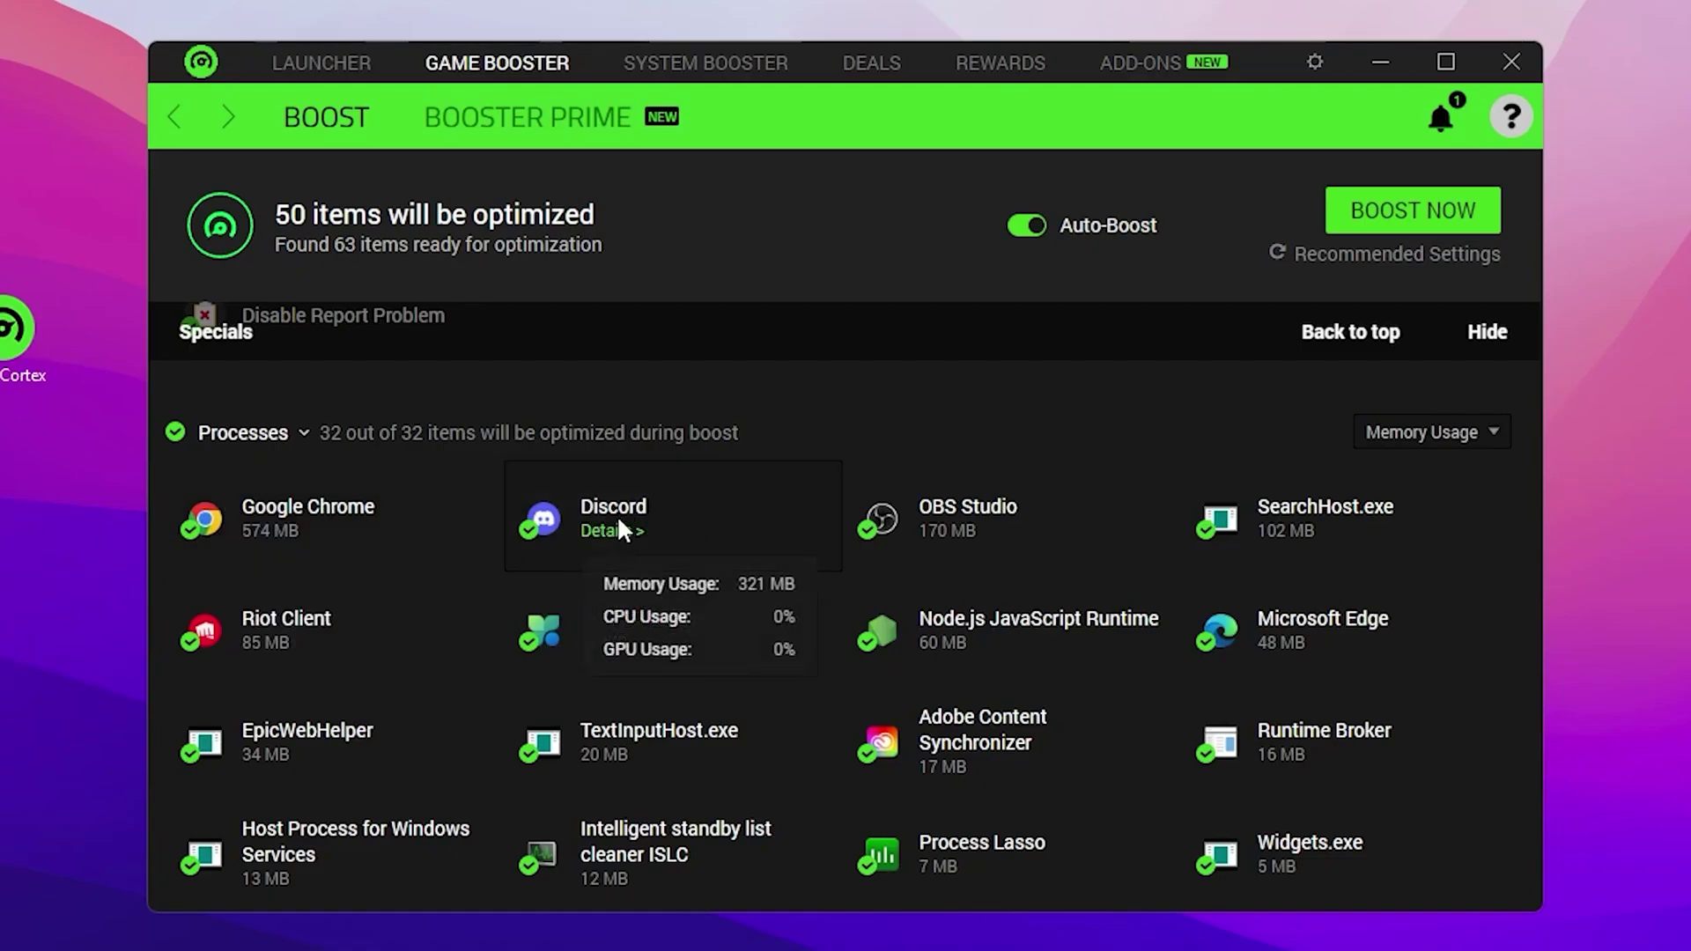
pyautogui.click(526, 528)
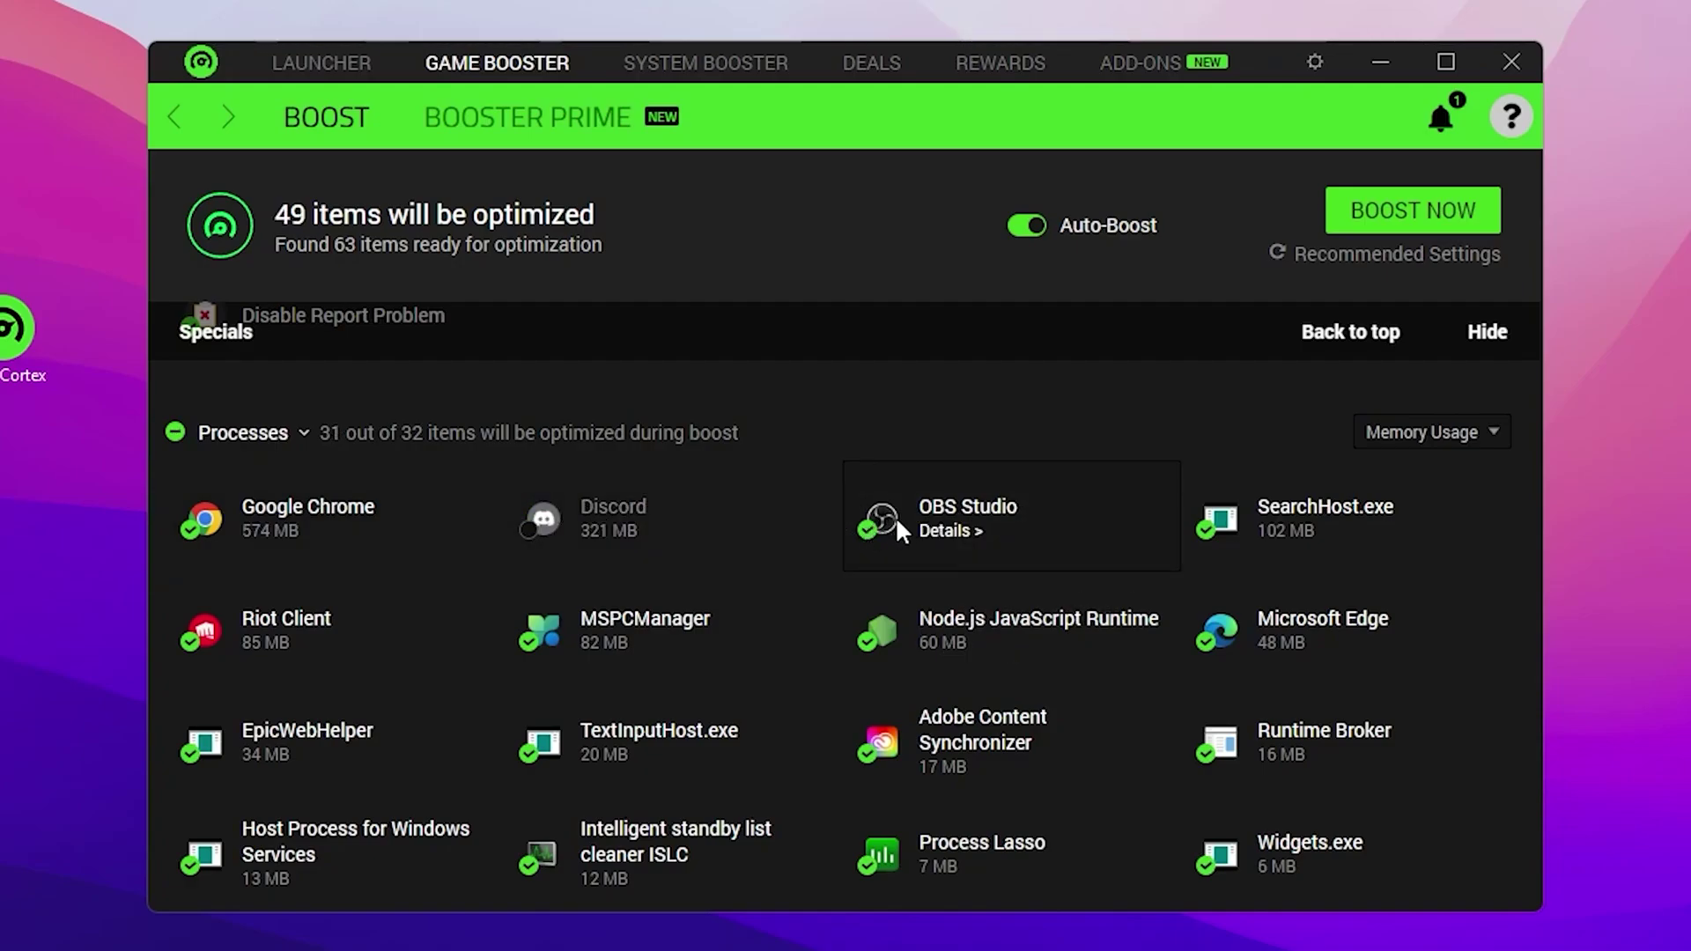
pyautogui.click(864, 527)
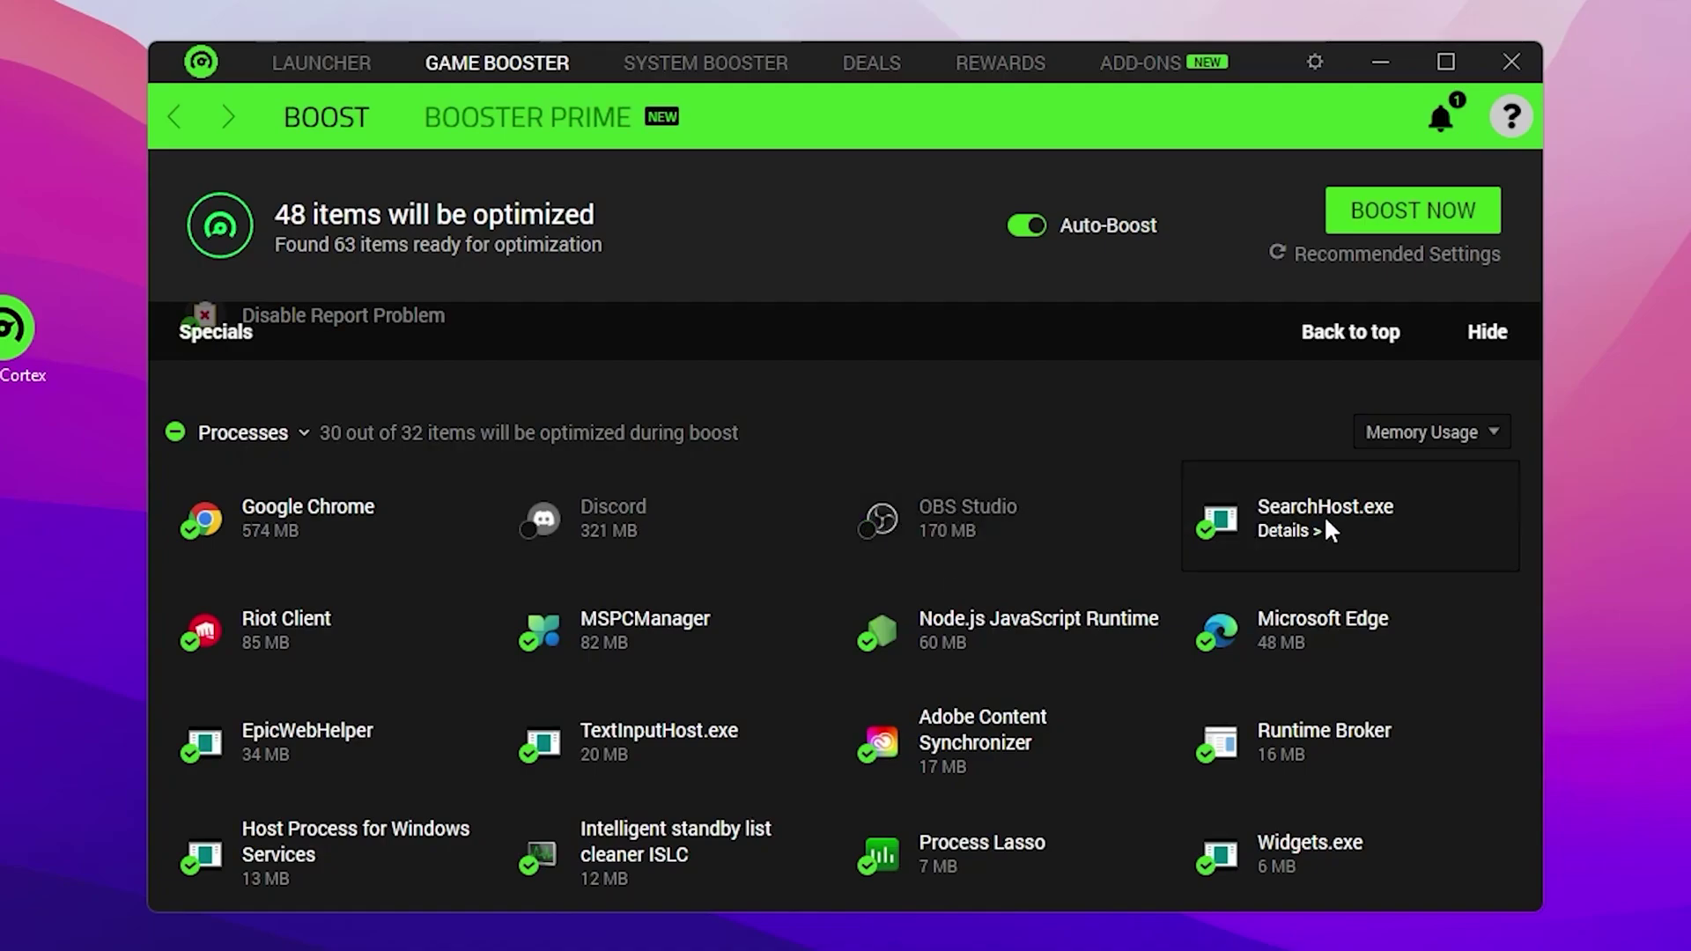
# Exclude Node.js JavaScript Runtime, SearchHost.exe and Riot Client from the processes being optimized
pyautogui.moveTo(1361, 524)
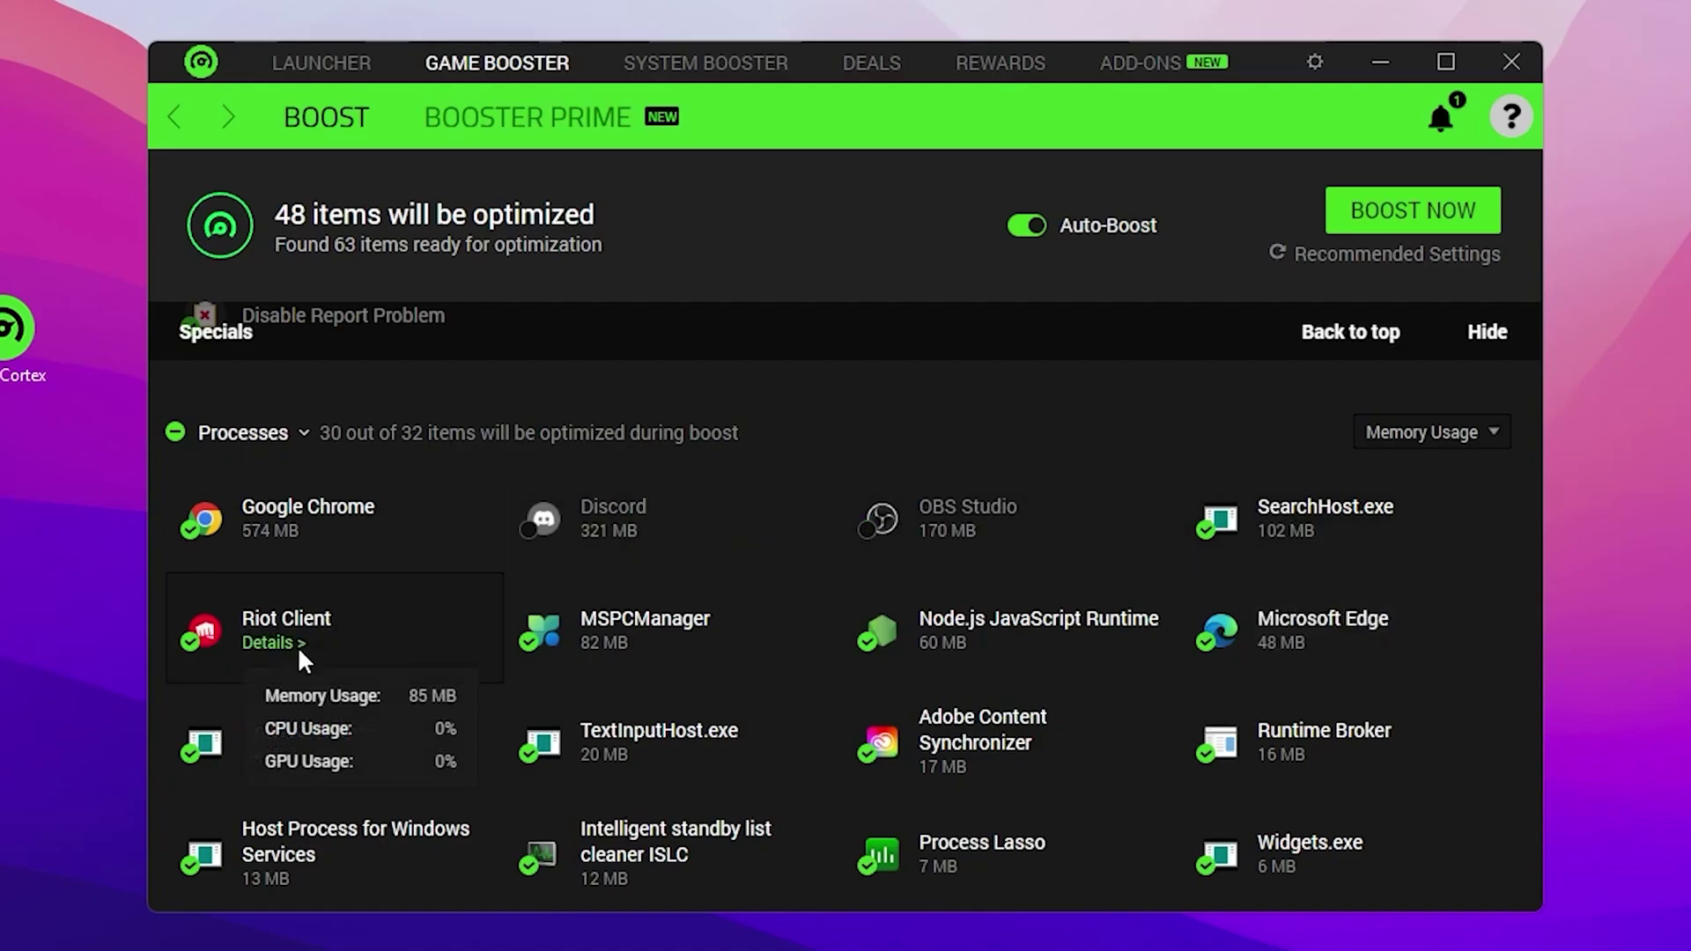
pyautogui.moveTo(674, 656)
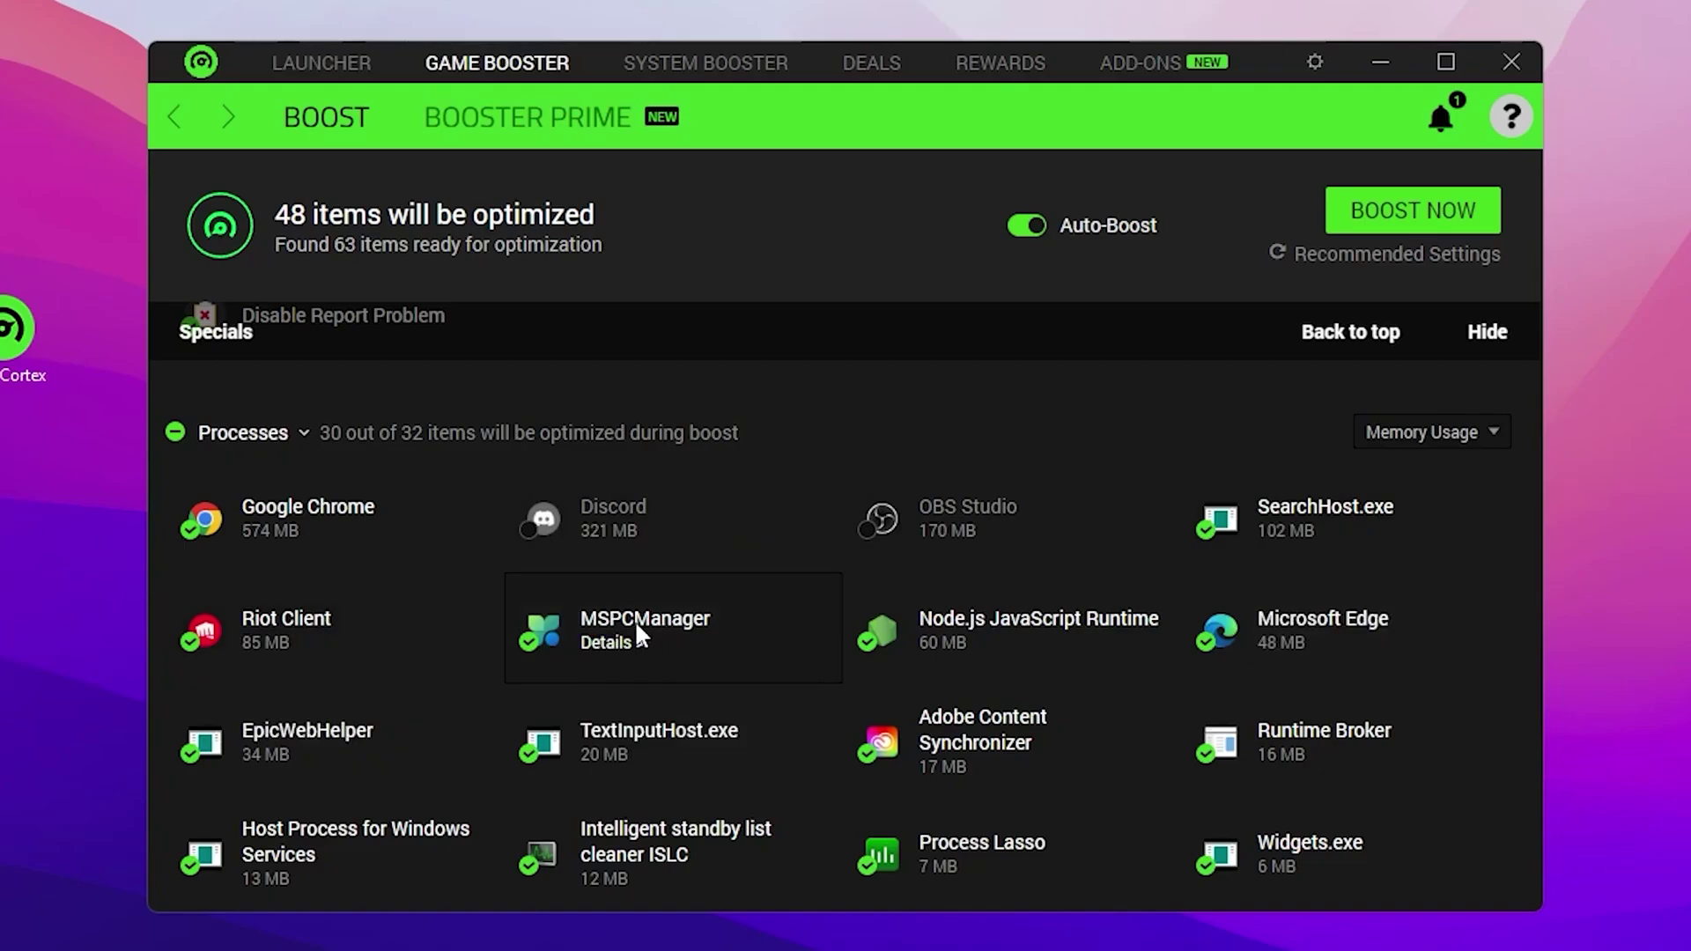
pyautogui.moveTo(935, 630)
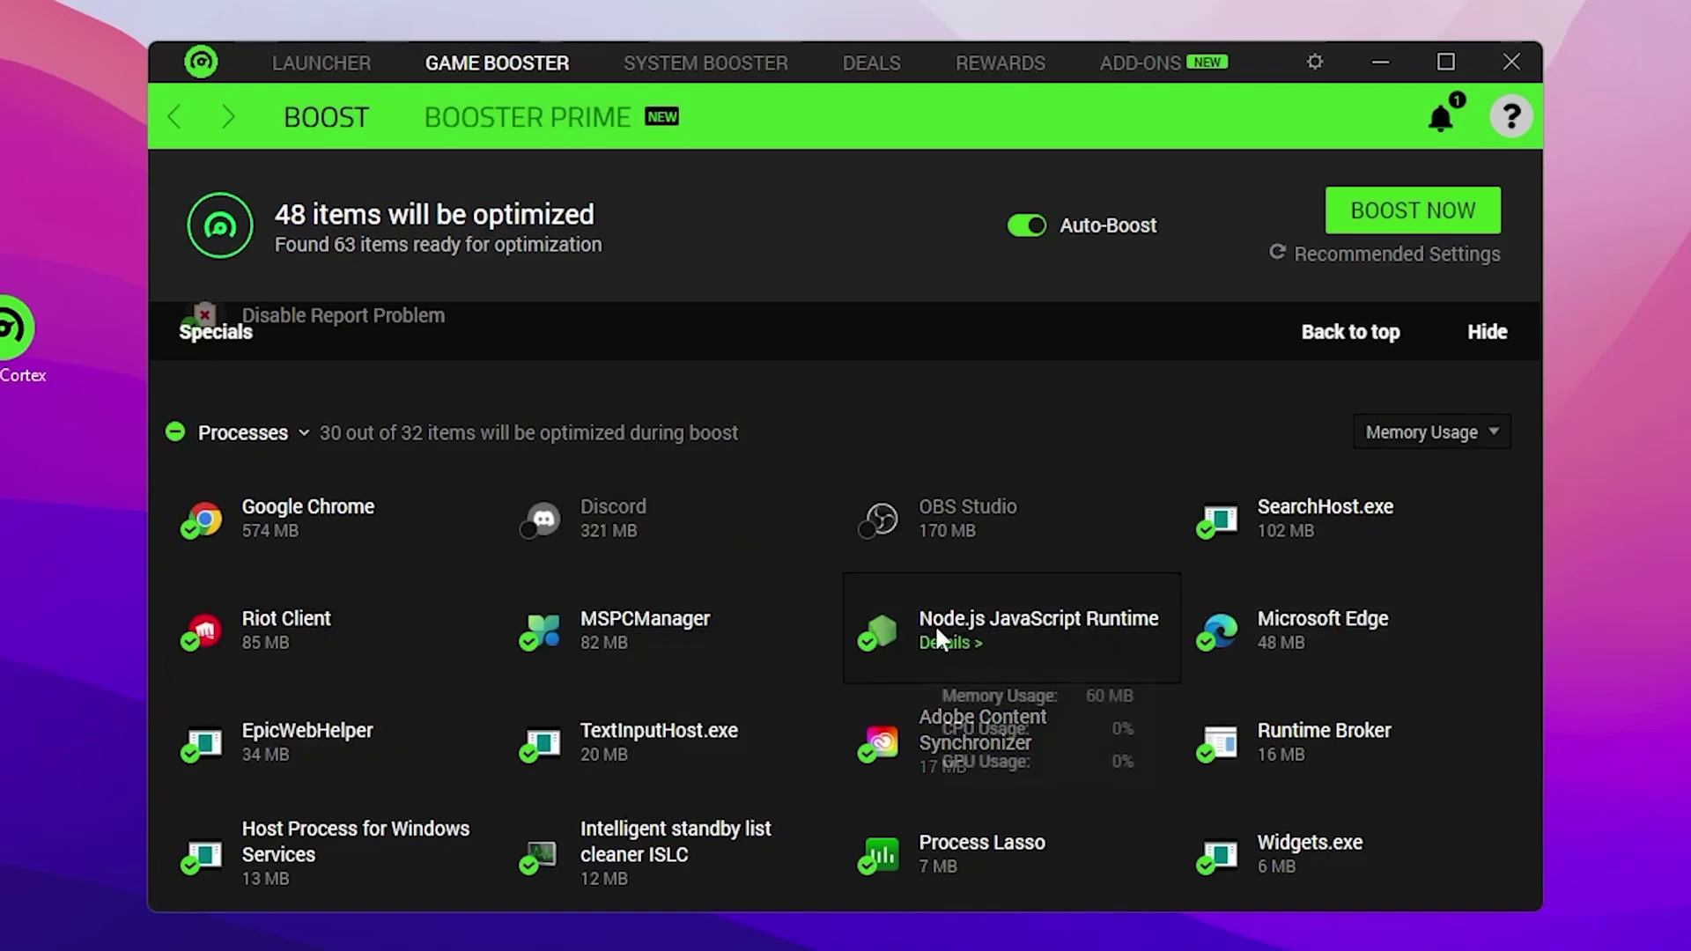
pyautogui.click(992, 619)
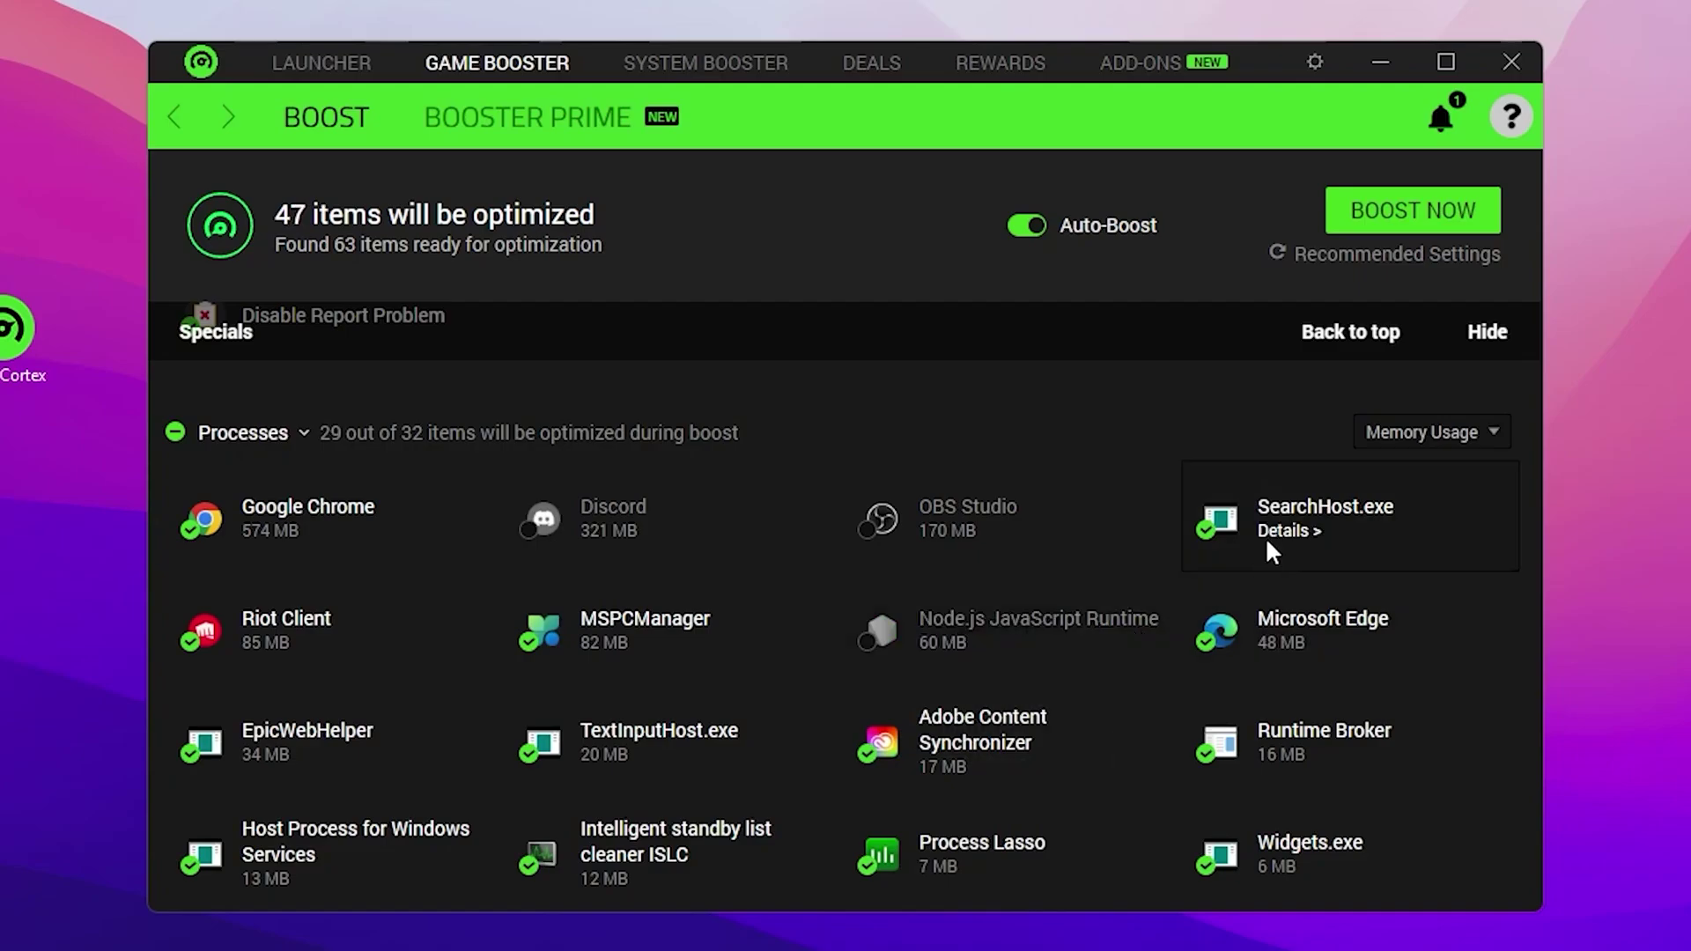
pyautogui.click(1281, 499)
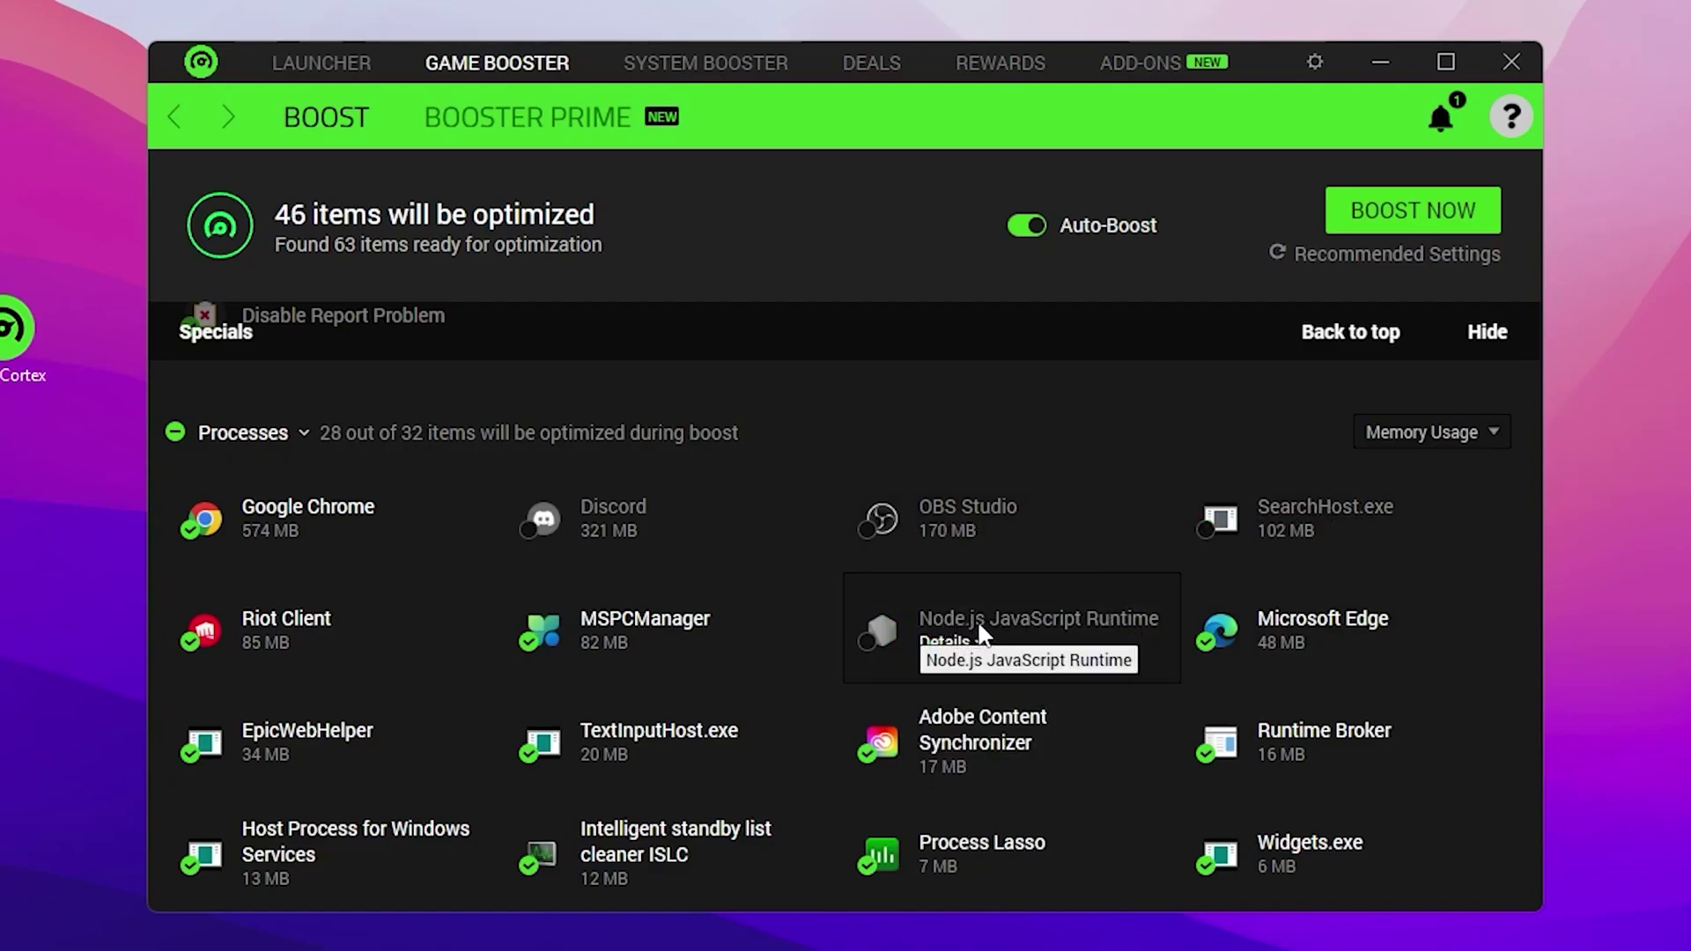
pyautogui.click(262, 618)
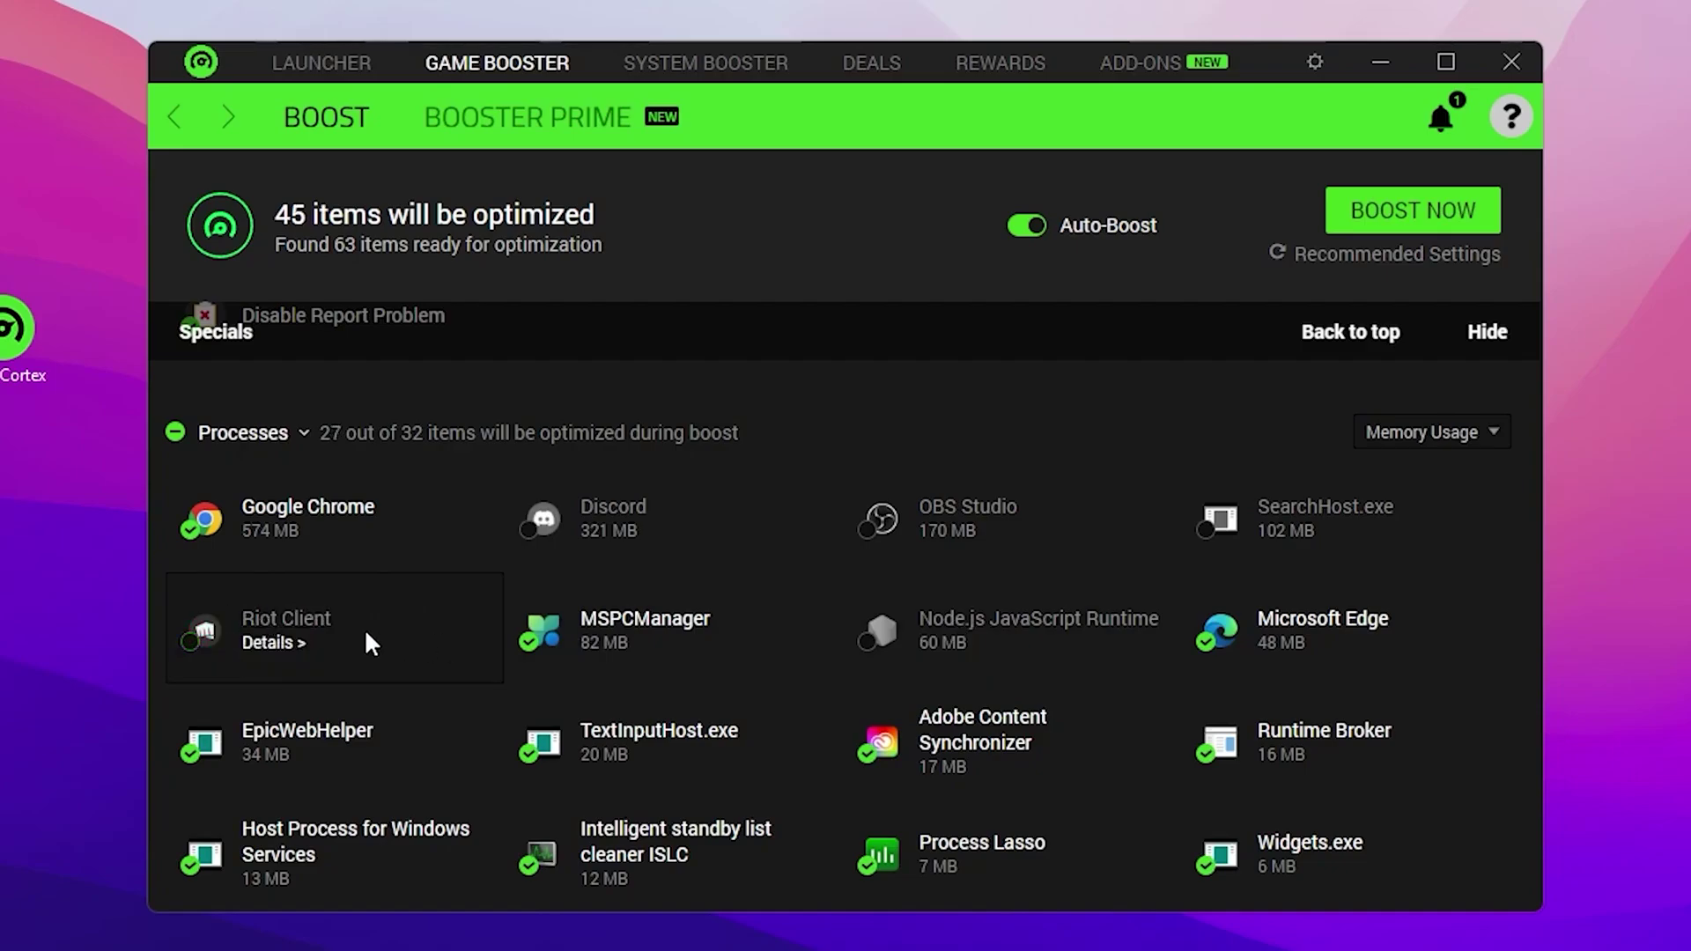
# Exclude the EpicWebHelper, TextInputHost.exe, Adobe Content Synchronizer and Runtime Broker processes from the boost
pyautogui.click(387, 733)
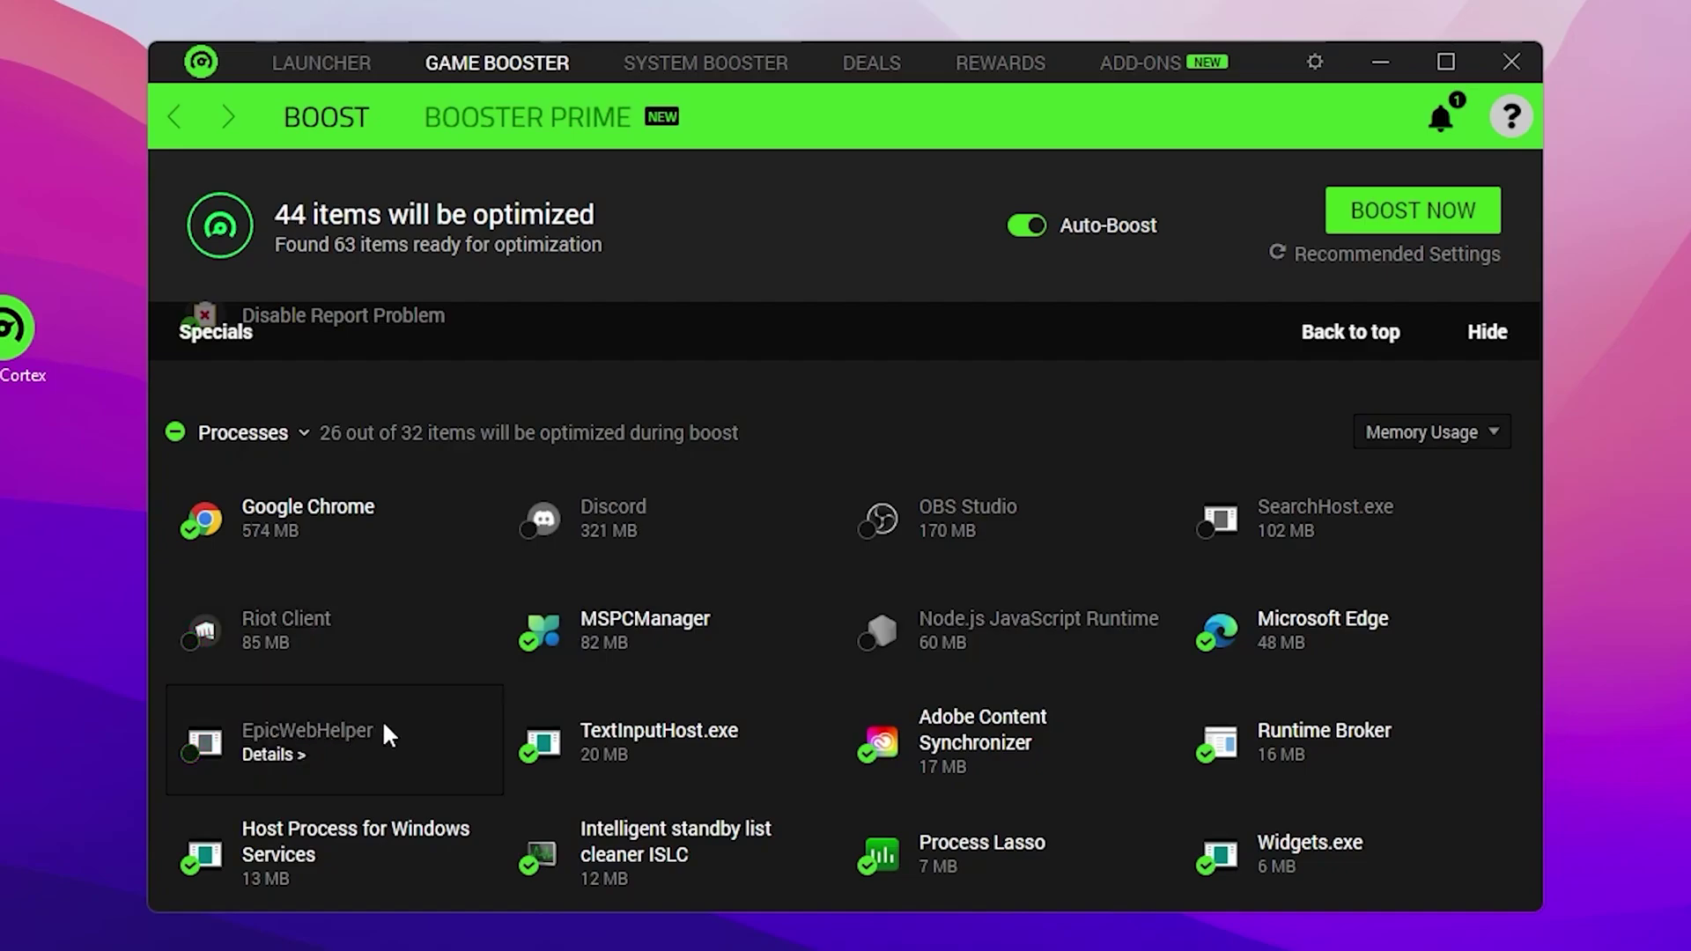
pyautogui.click(623, 731)
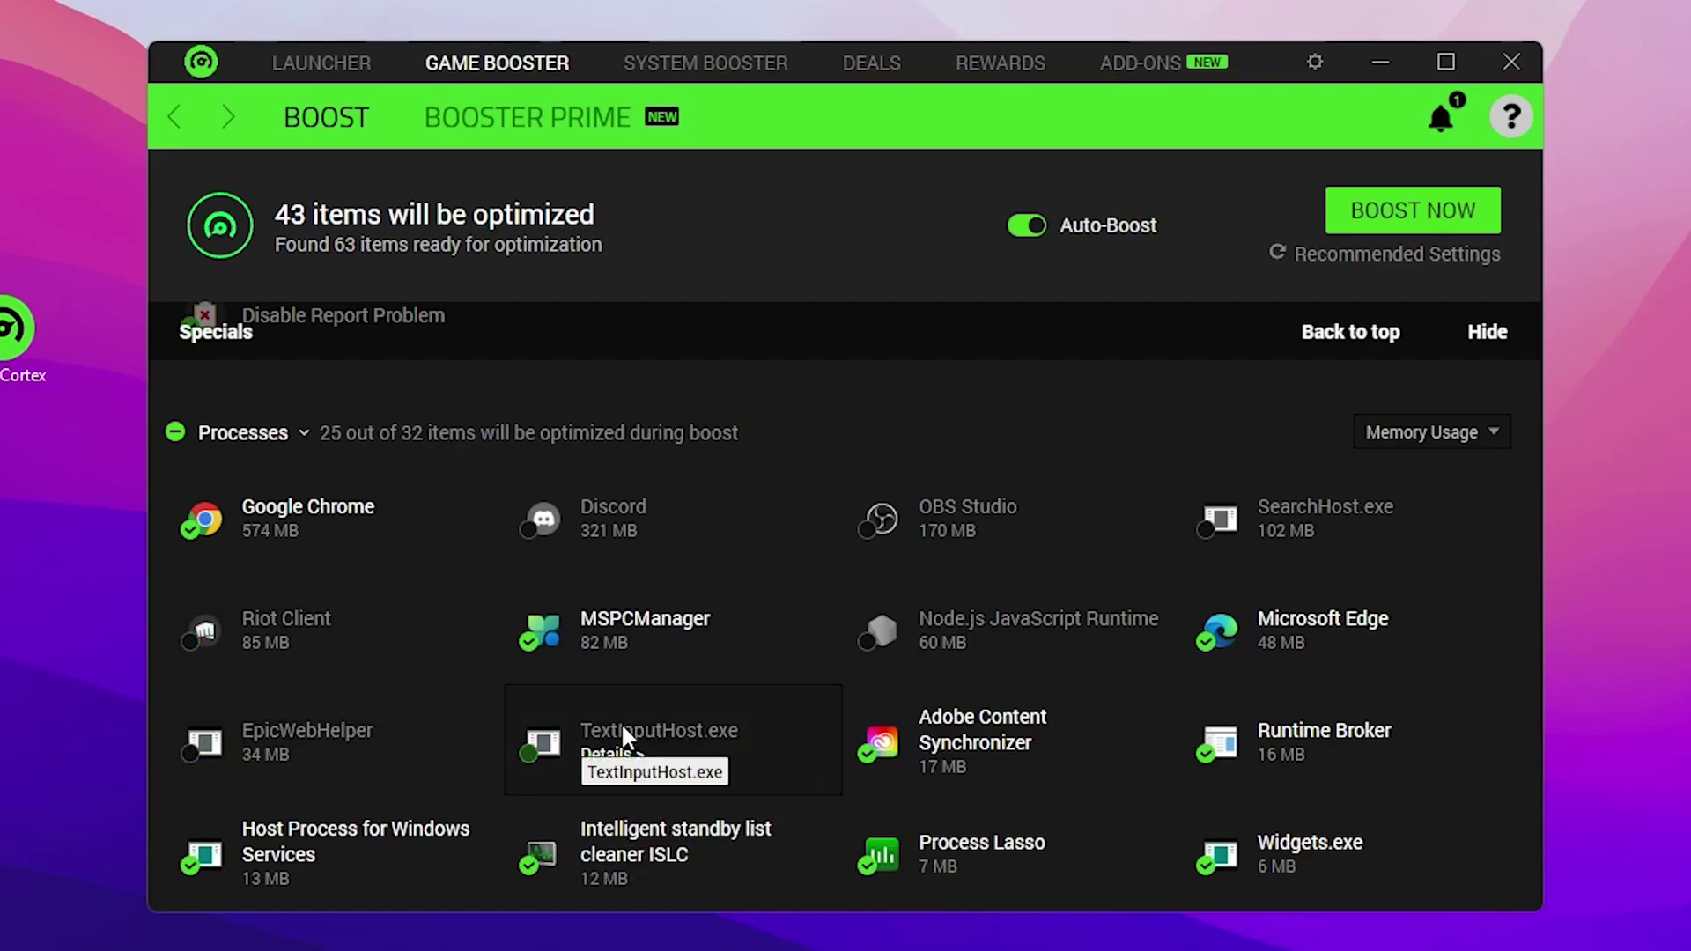
pyautogui.click(1014, 729)
pyautogui.click(1327, 729)
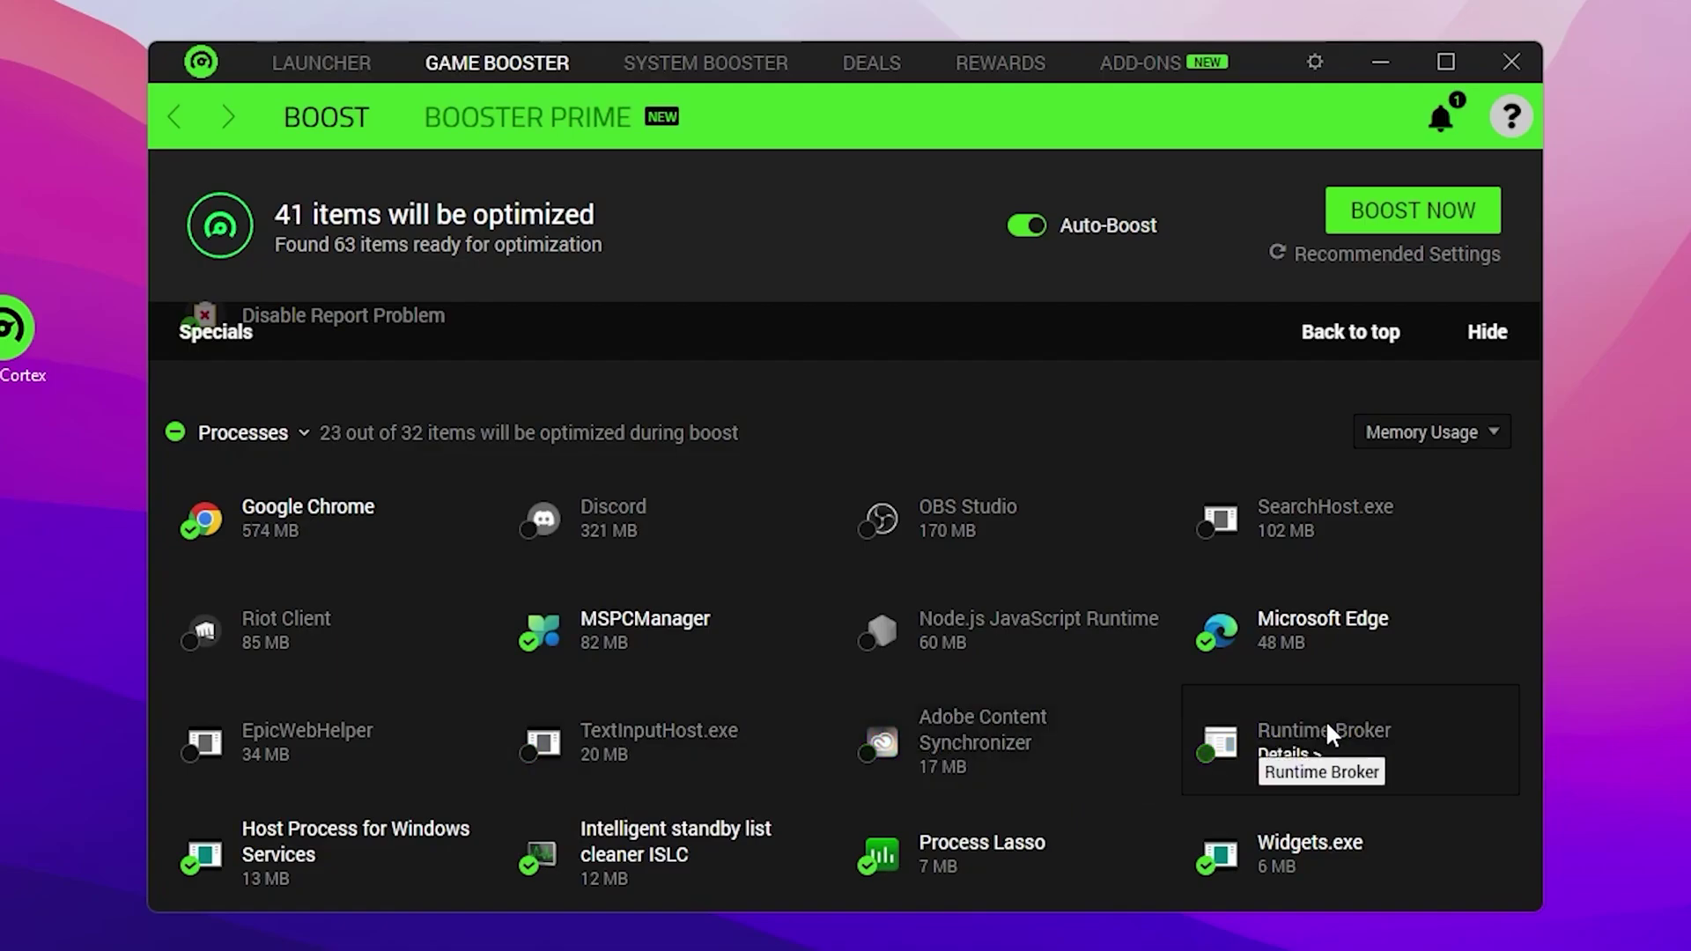
# Exclude Host Process for Windows Services, Widgets.exe, Data Exchange Host and further system and helper processes from the boost
pyautogui.scroll(-2, 1328, 714)
pyautogui.click(344, 655)
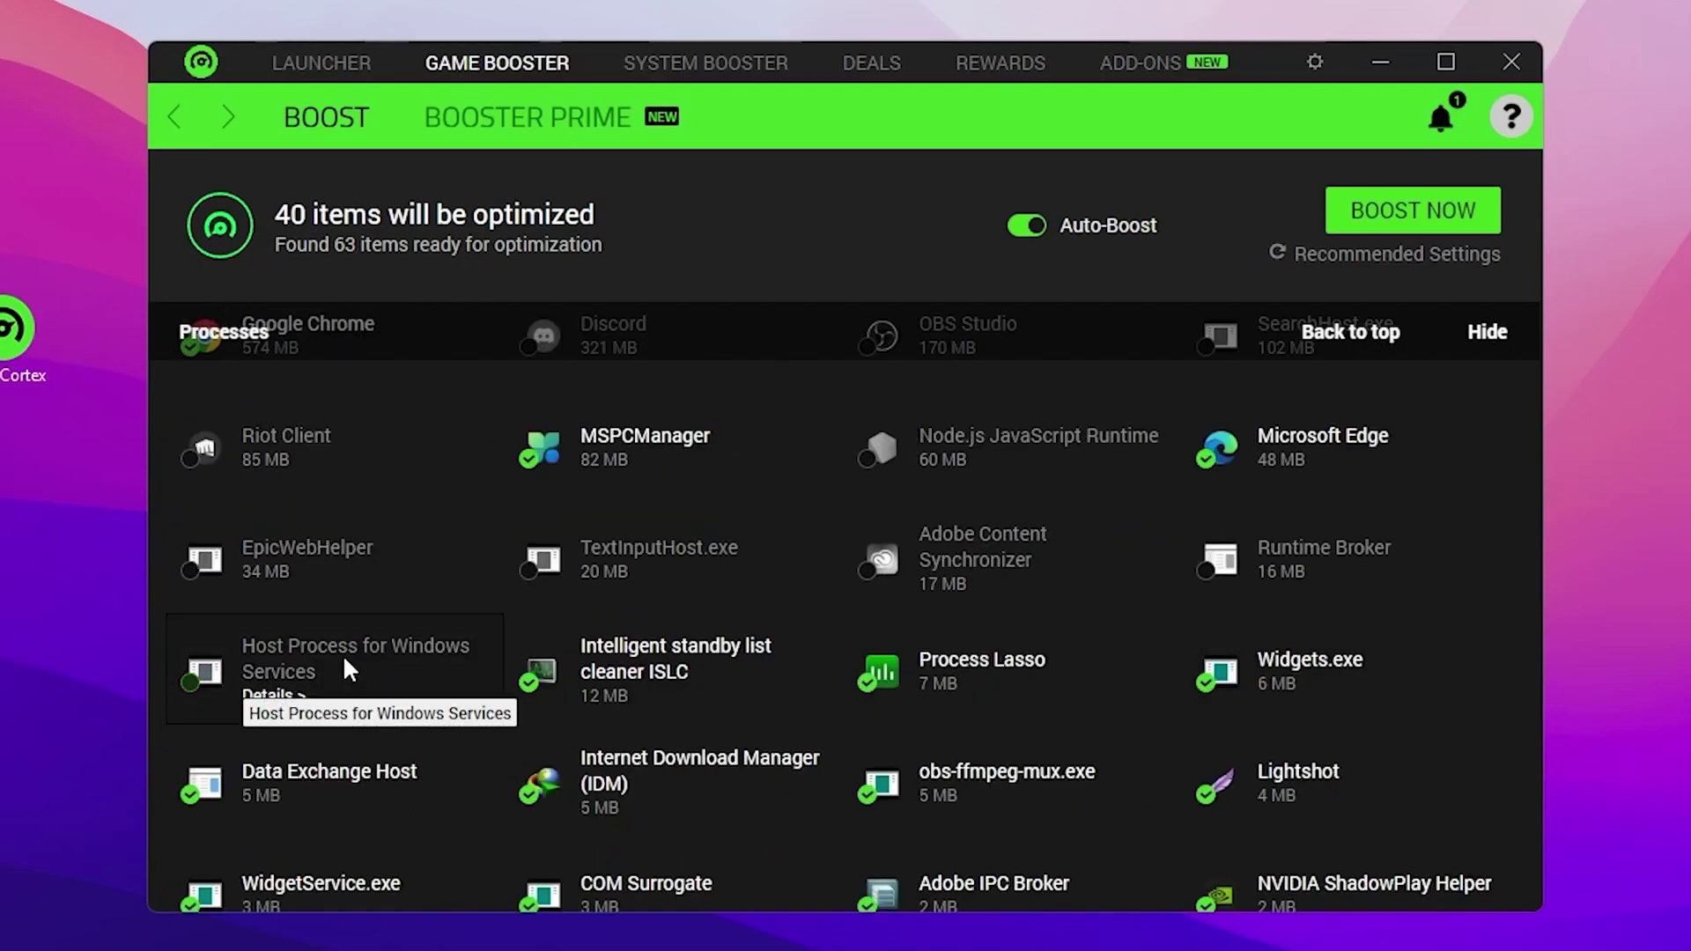
pyautogui.click(1241, 666)
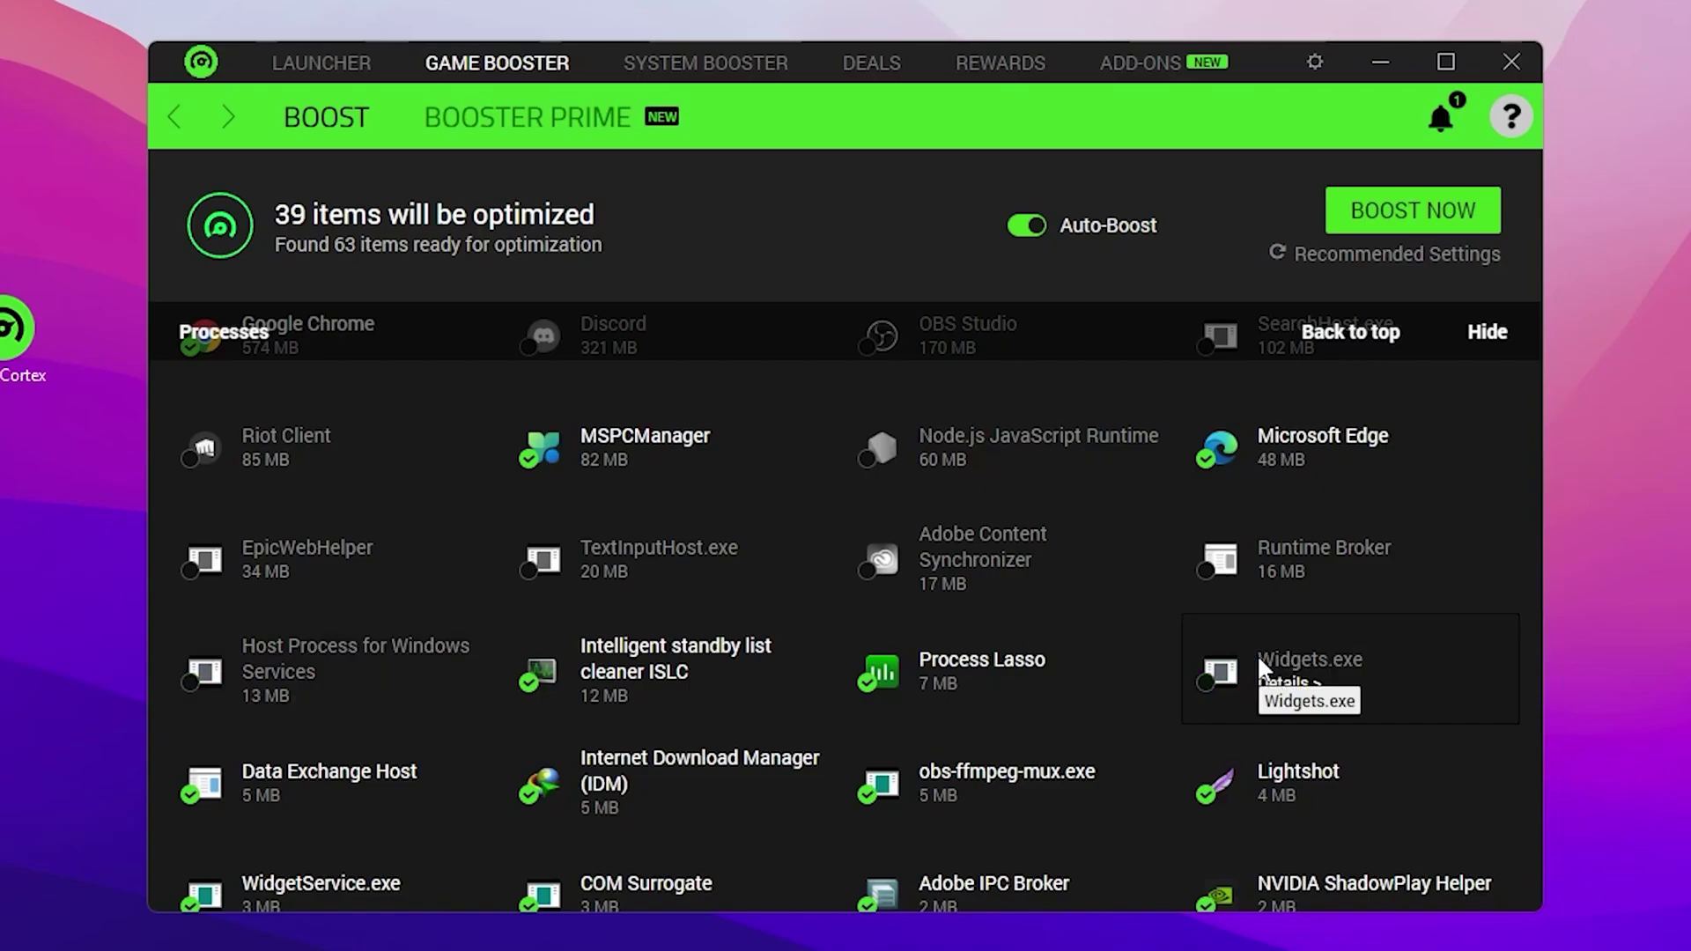
pyautogui.click(321, 759)
pyautogui.scroll(-3, 759, 687)
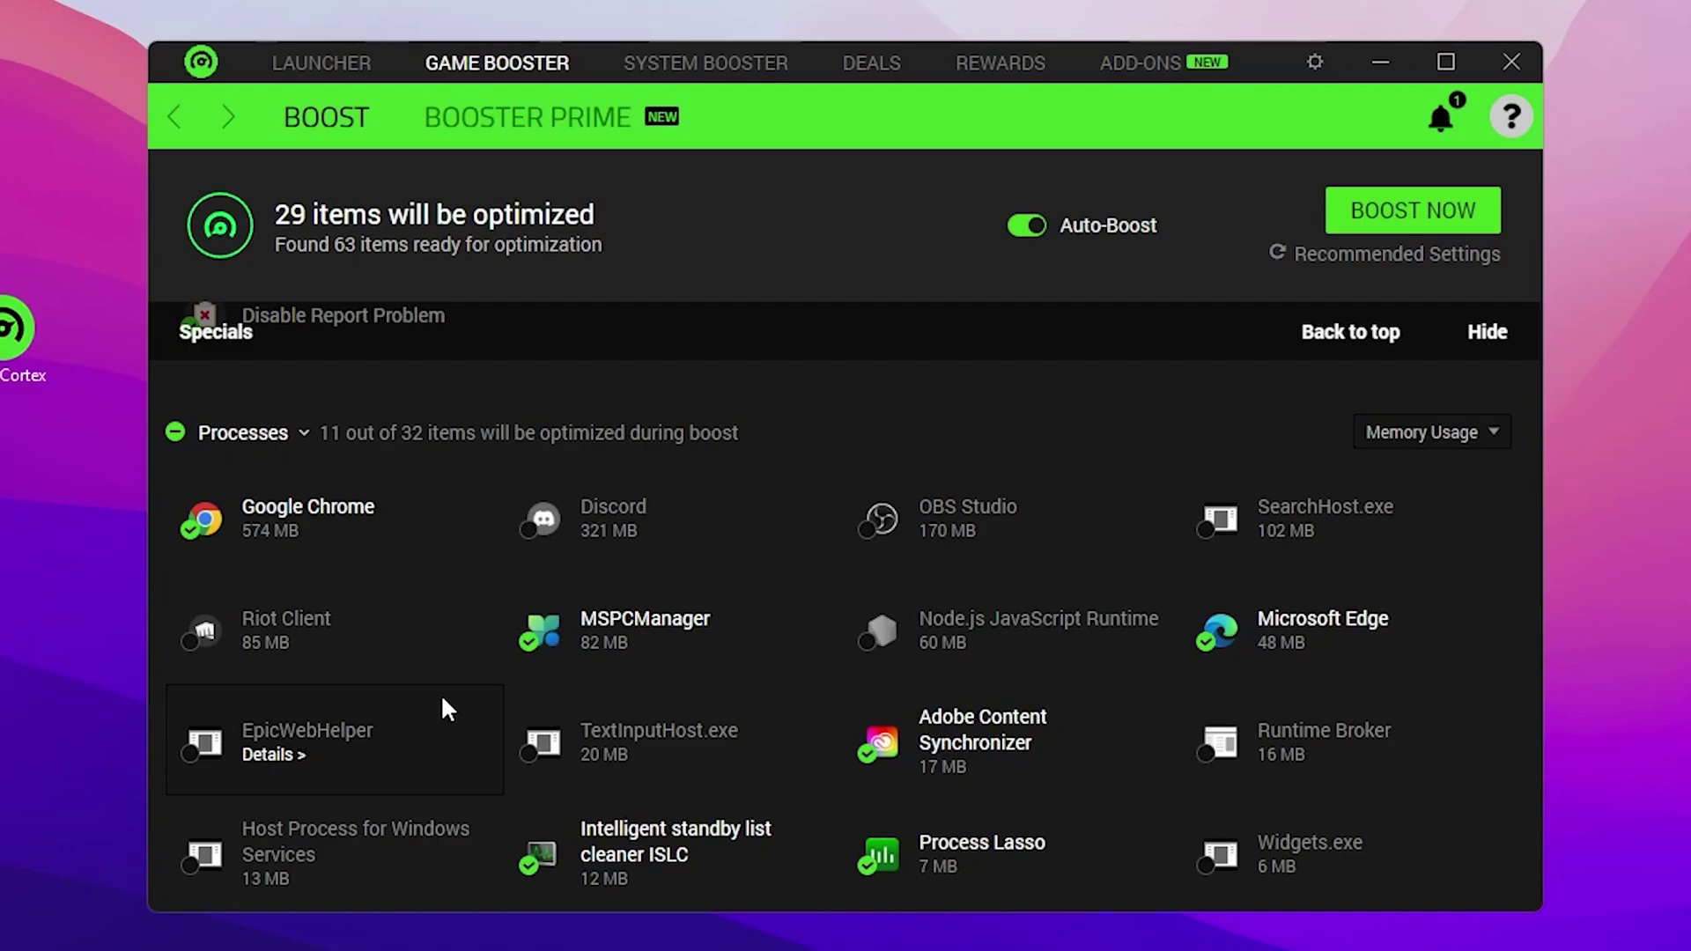
# Review the remaining selected processes and the items chosen under Services
pyautogui.scroll(-1, 687, 638)
pyautogui.scroll(-3, 845, 638)
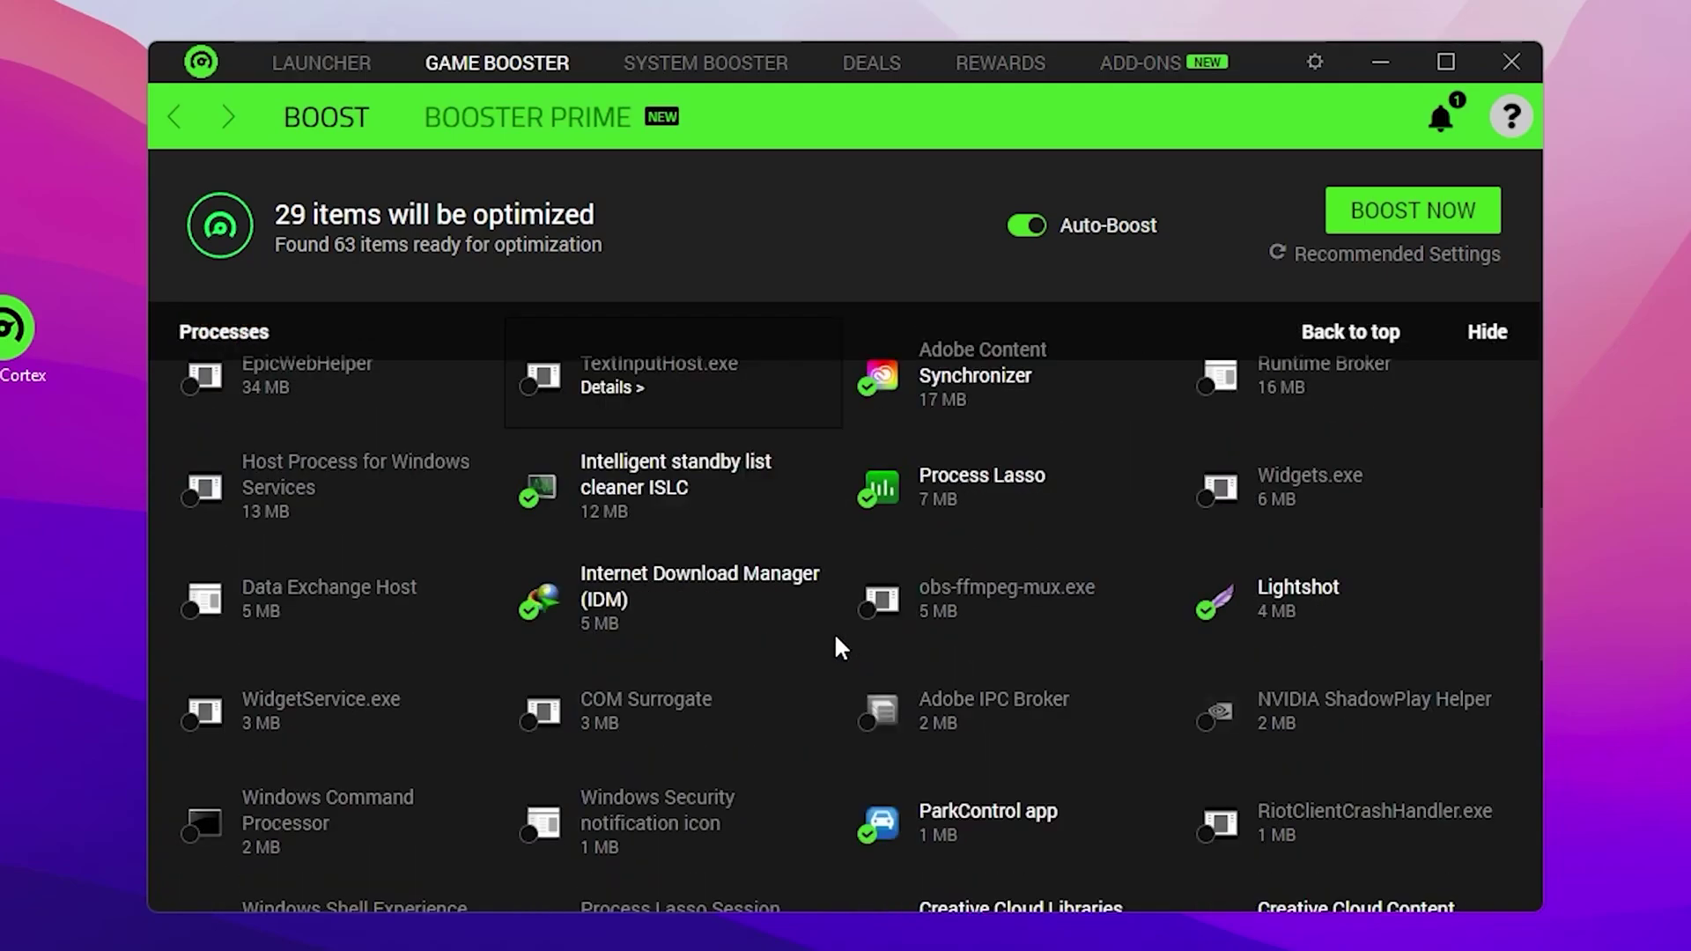
pyautogui.scroll(-5, 884, 632)
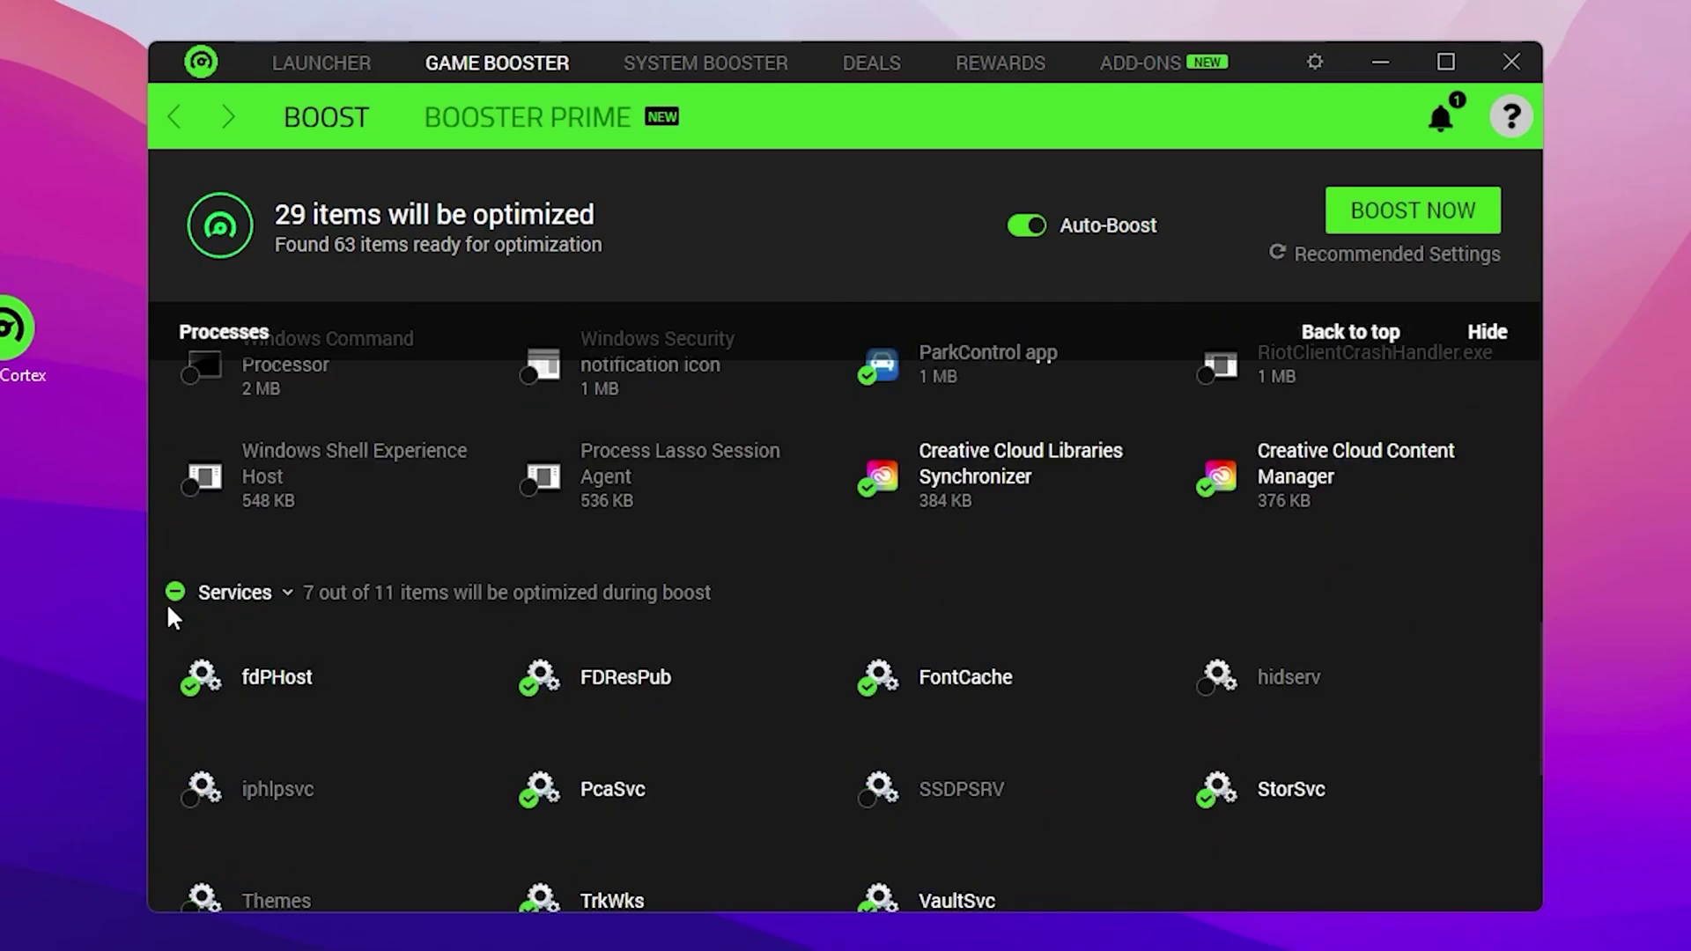
pyautogui.scroll(-2, 1159, 736)
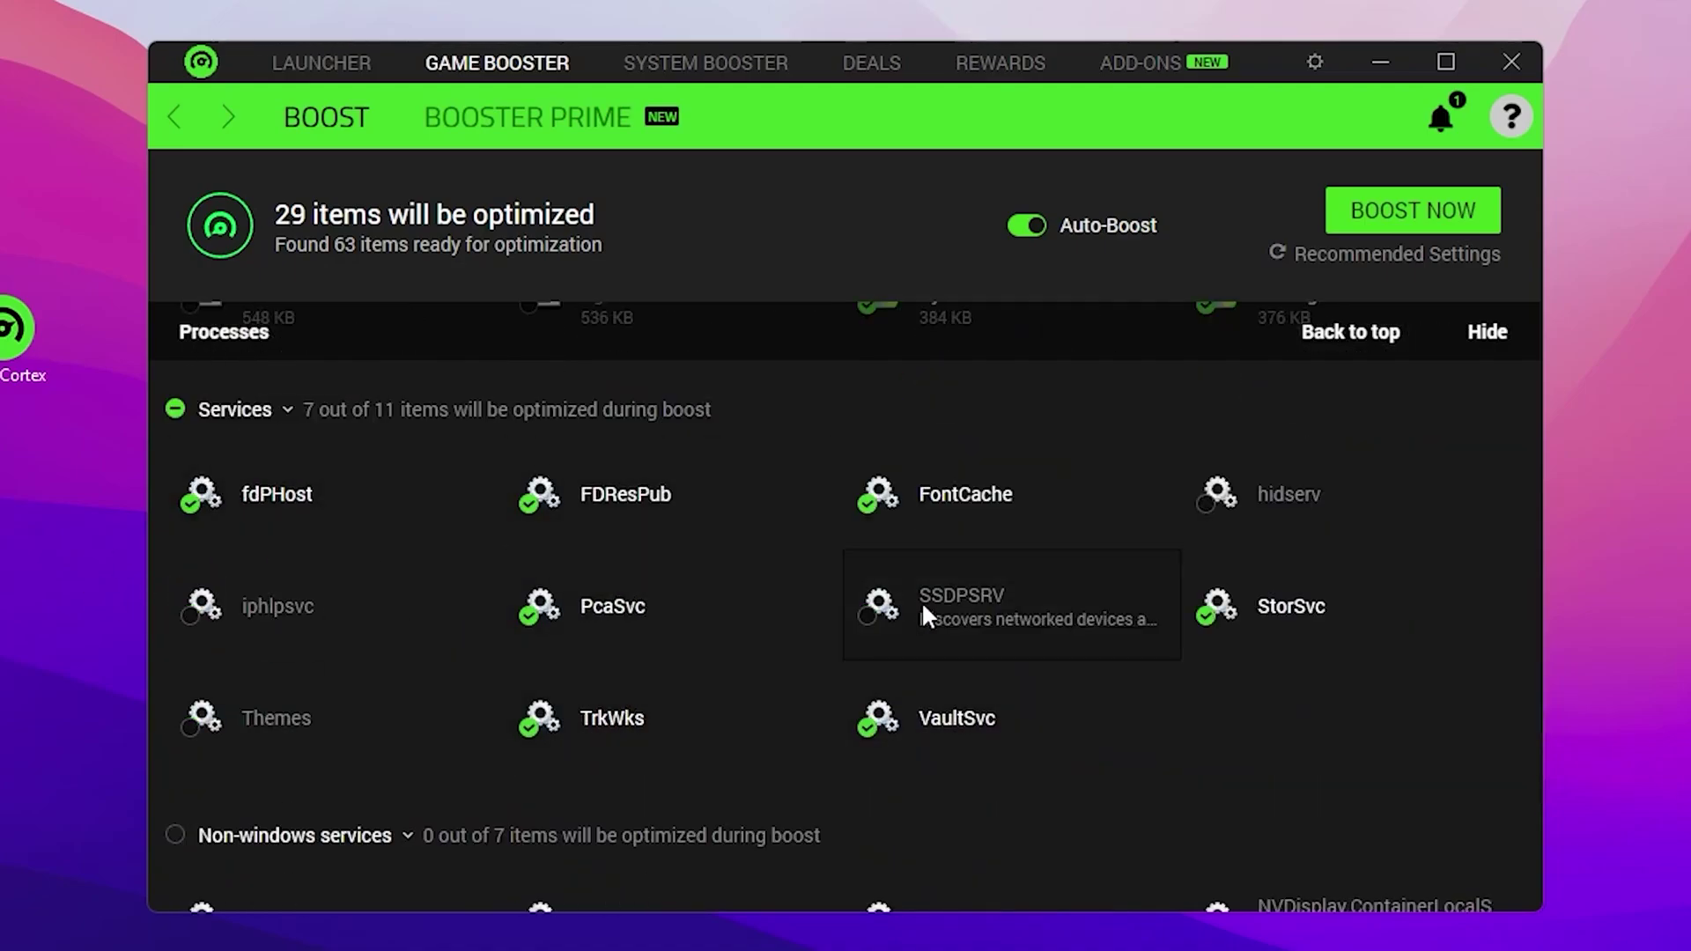
# Review the remaining services and the Non-windows services list in the boost configuration
pyautogui.scroll(-3, 409, 652)
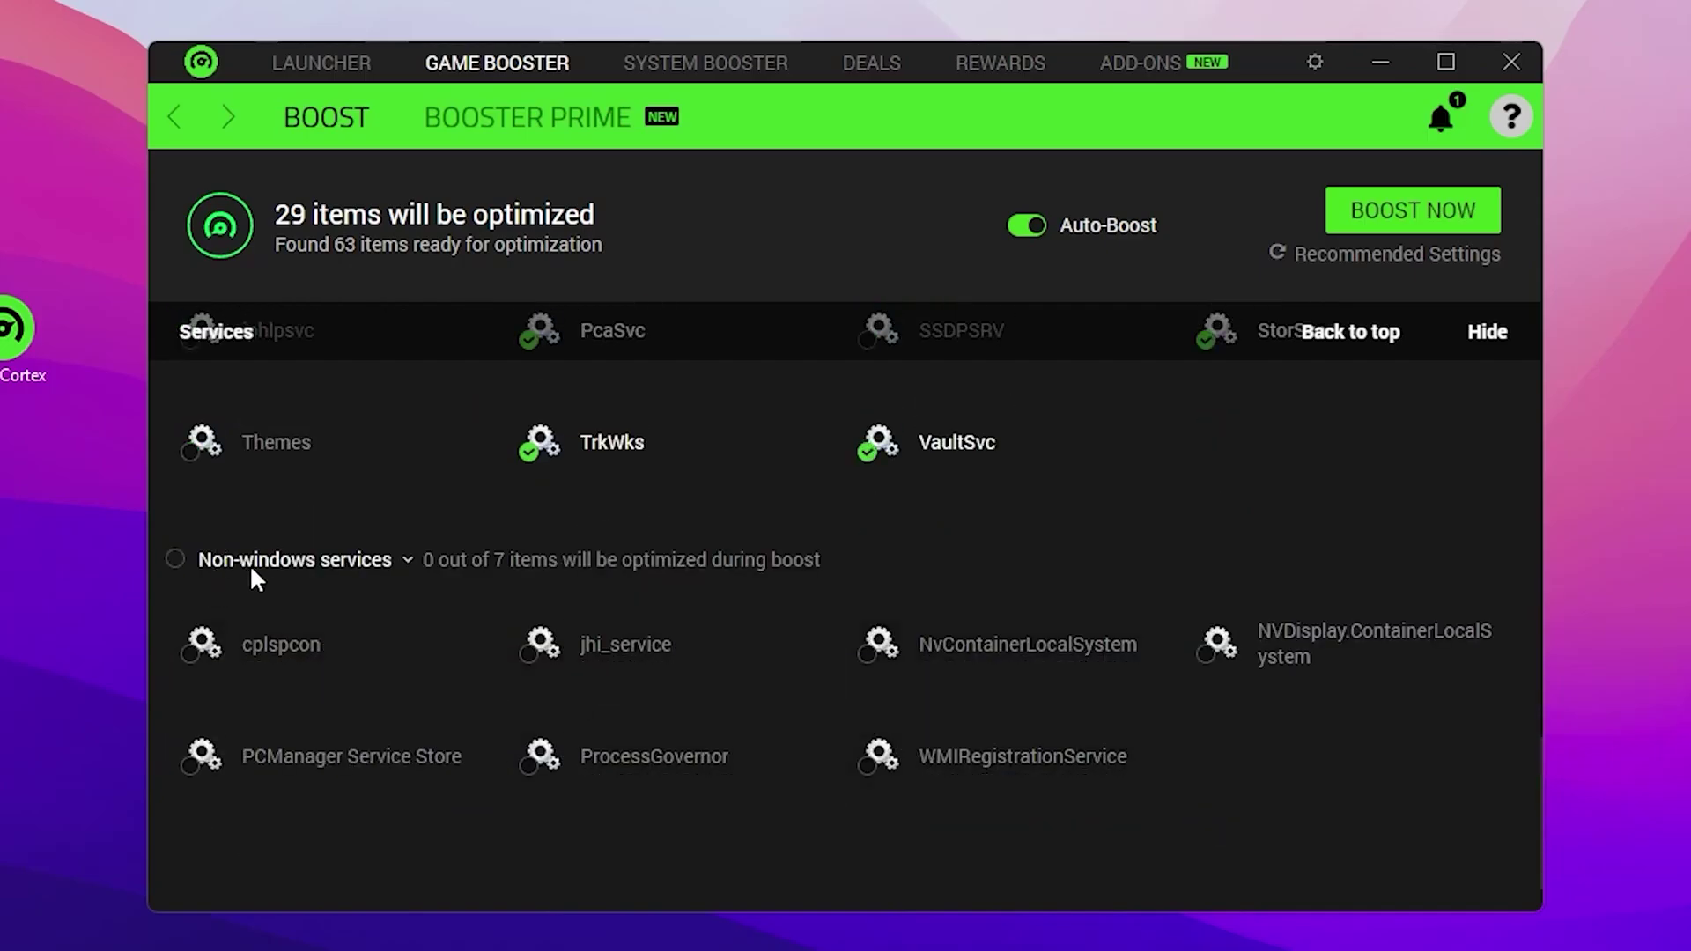
pyautogui.scroll(-1, 951, 739)
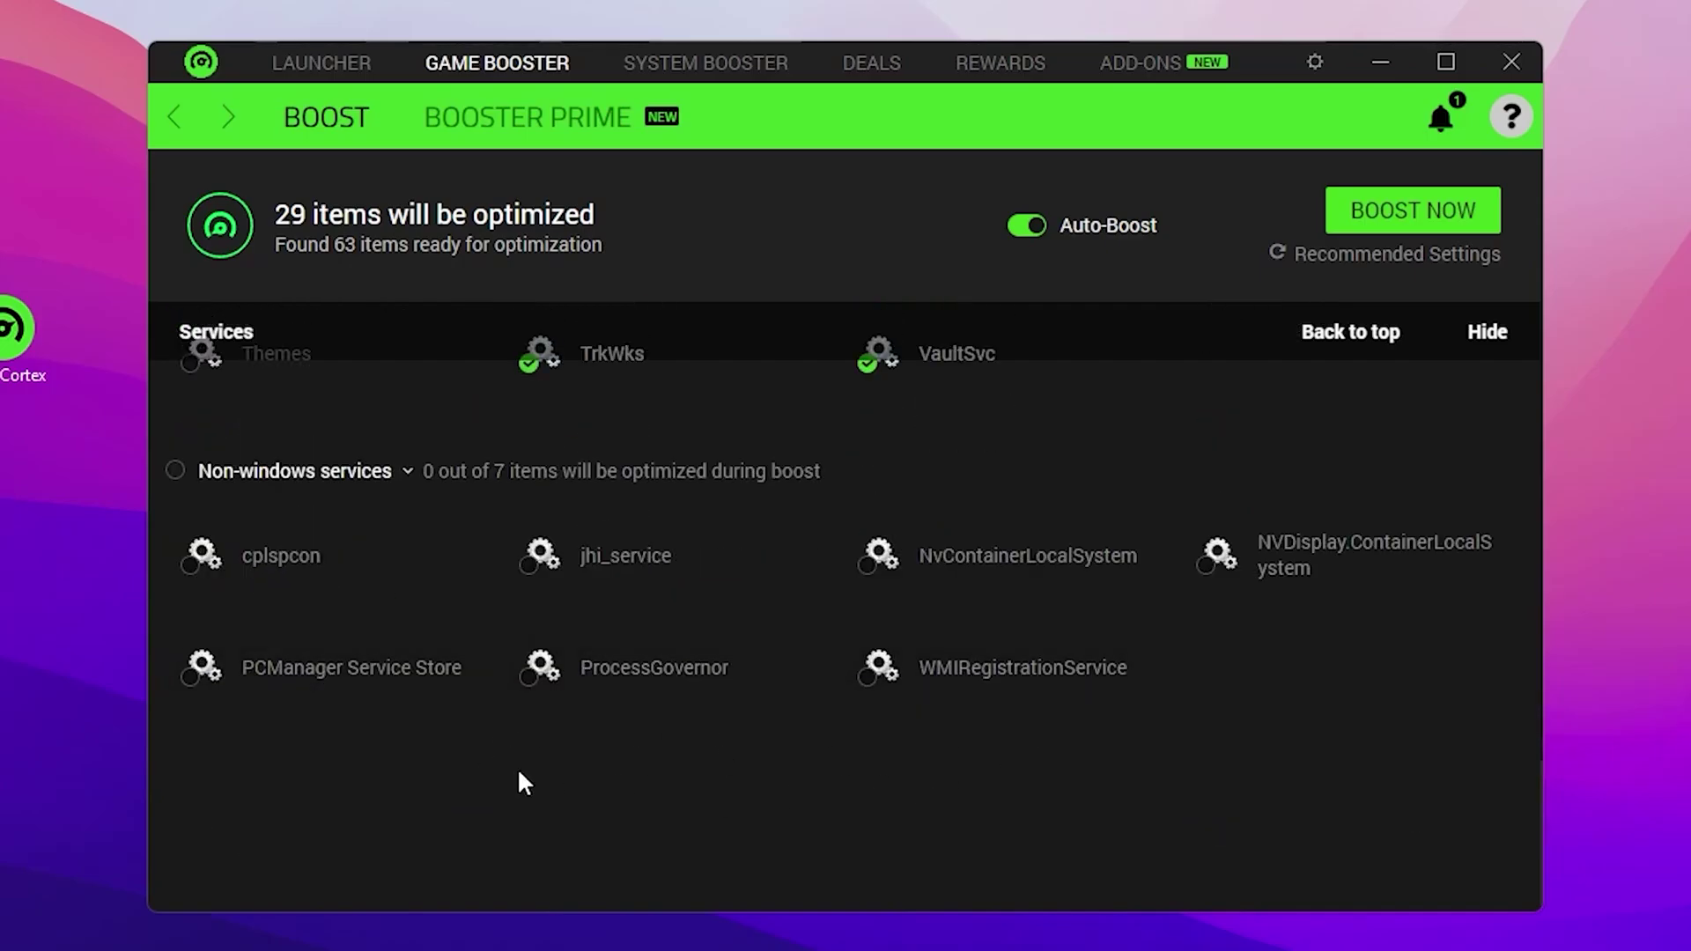
pyautogui.scroll(18, 727, 789)
pyautogui.scroll(2, 639, 691)
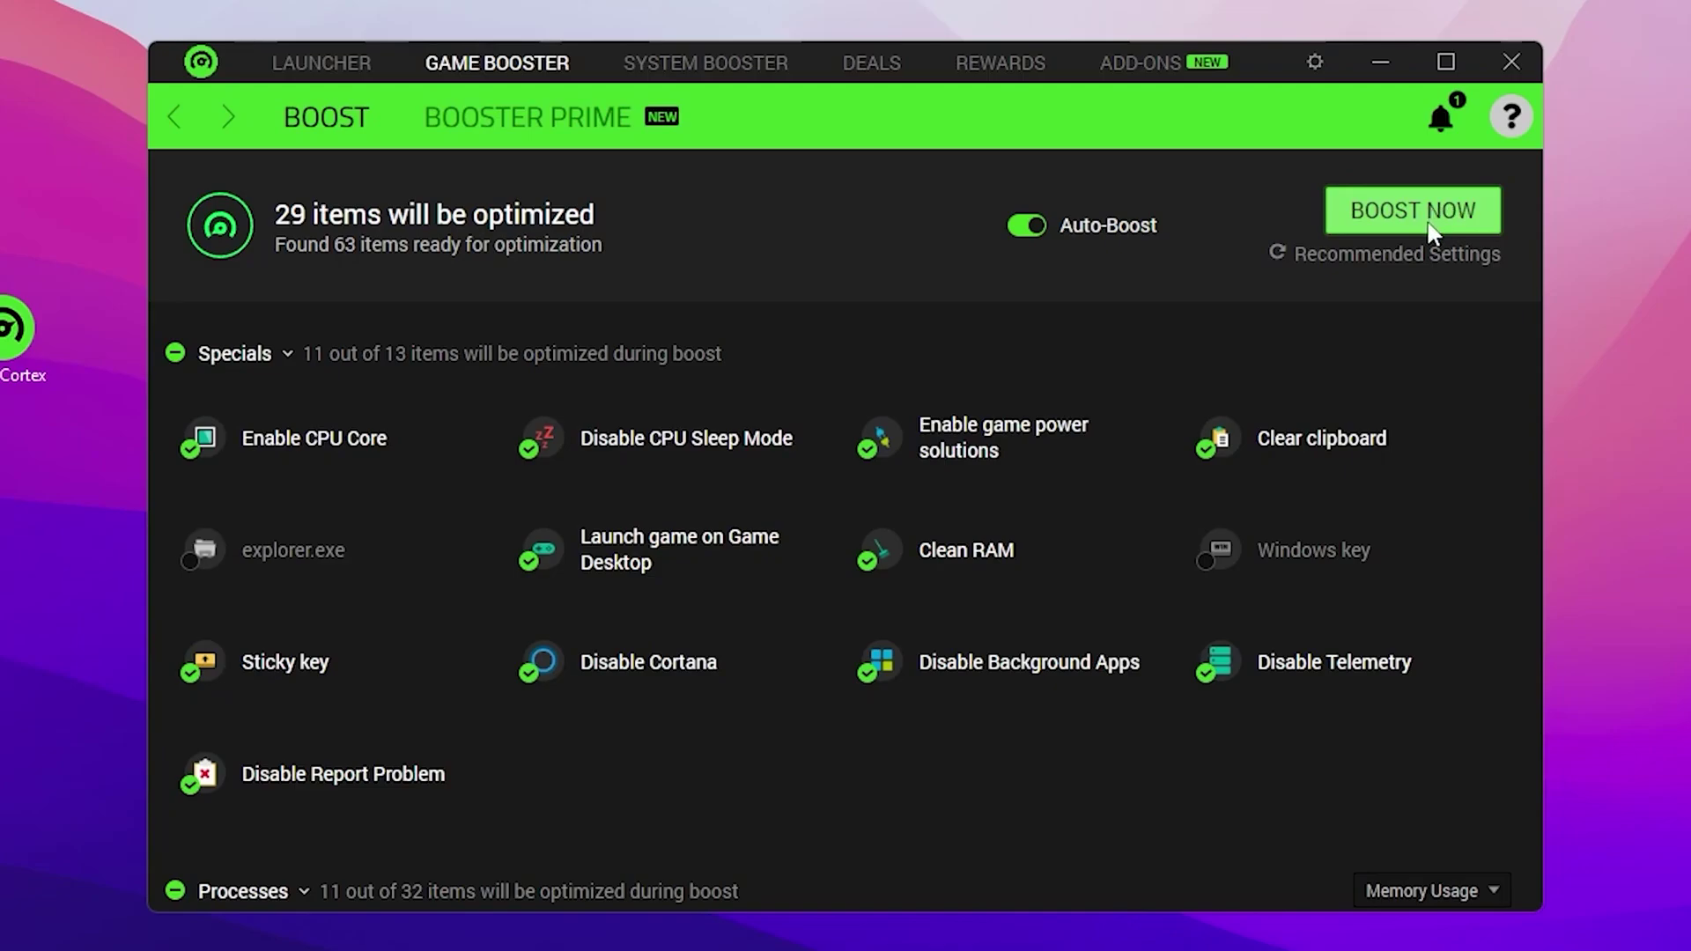
# Scan the PC with System Clean and clean all the junk files it selects
pyautogui.click(697, 60)
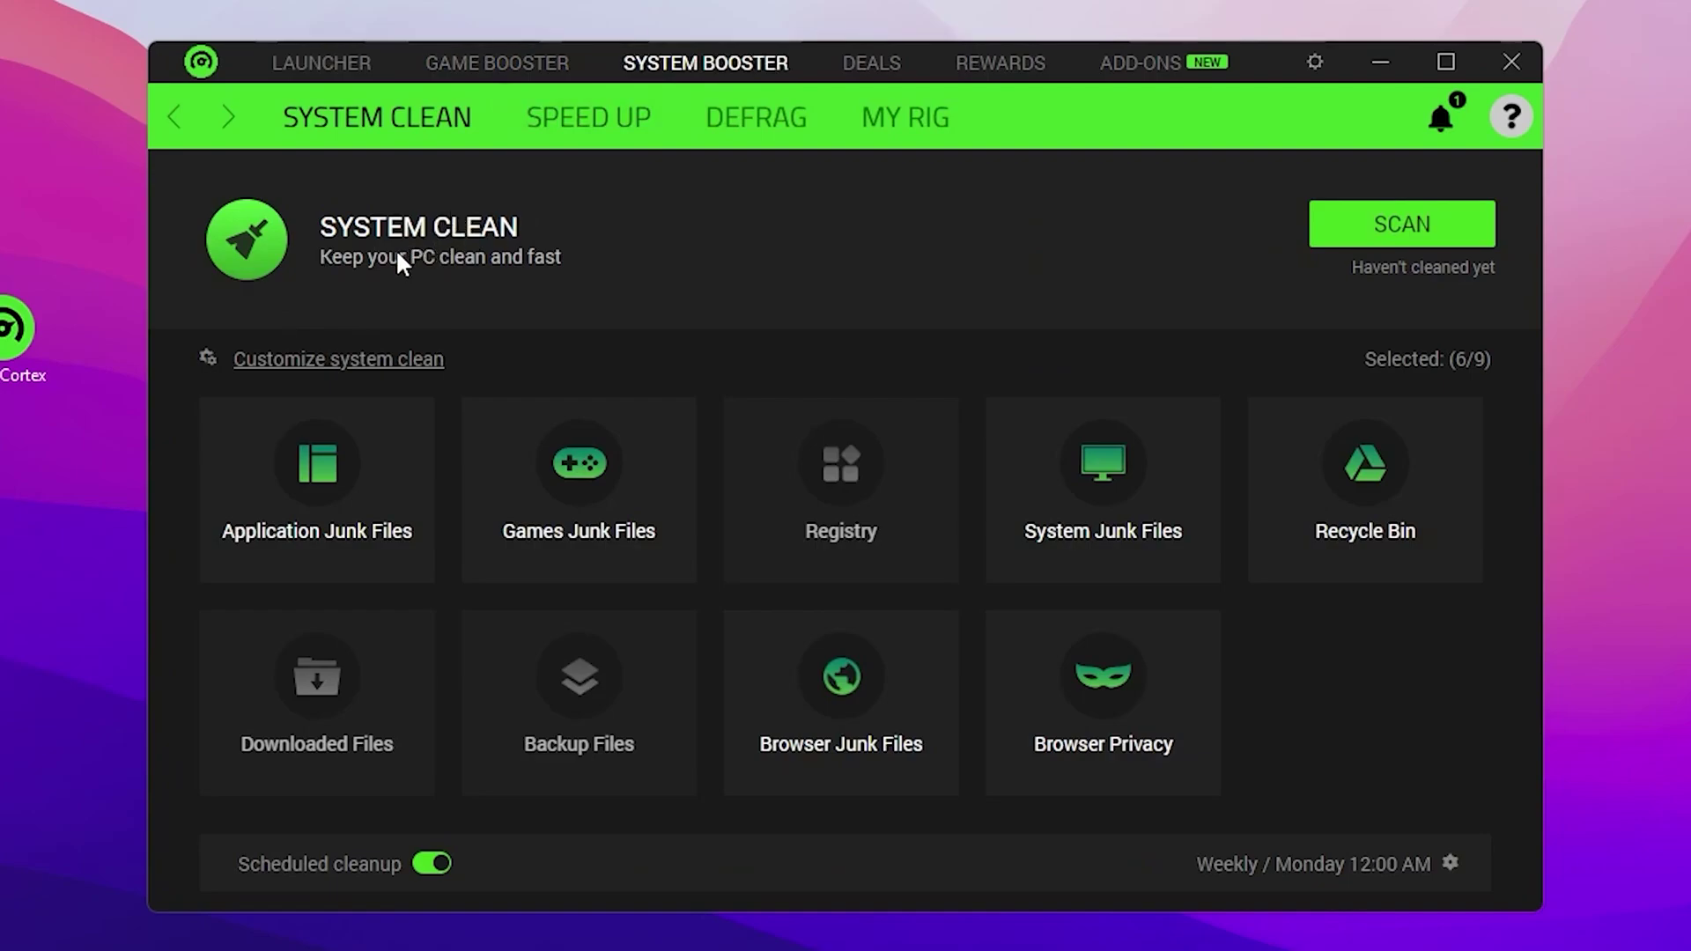
pyautogui.click(1406, 220)
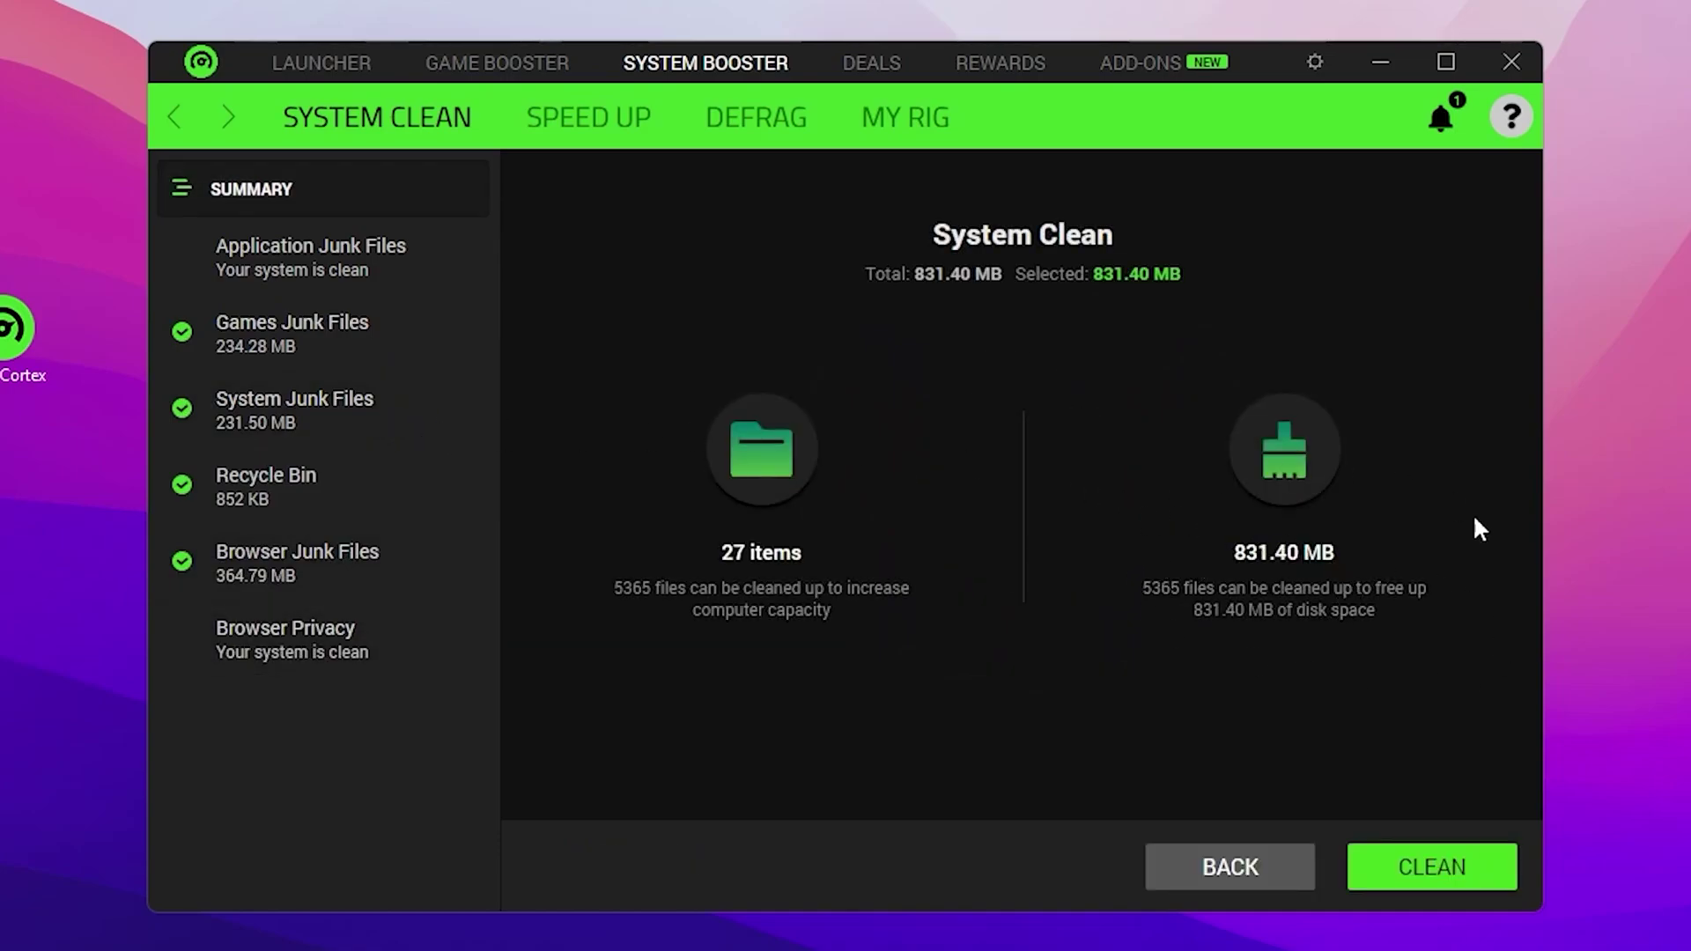
pyautogui.click(1432, 879)
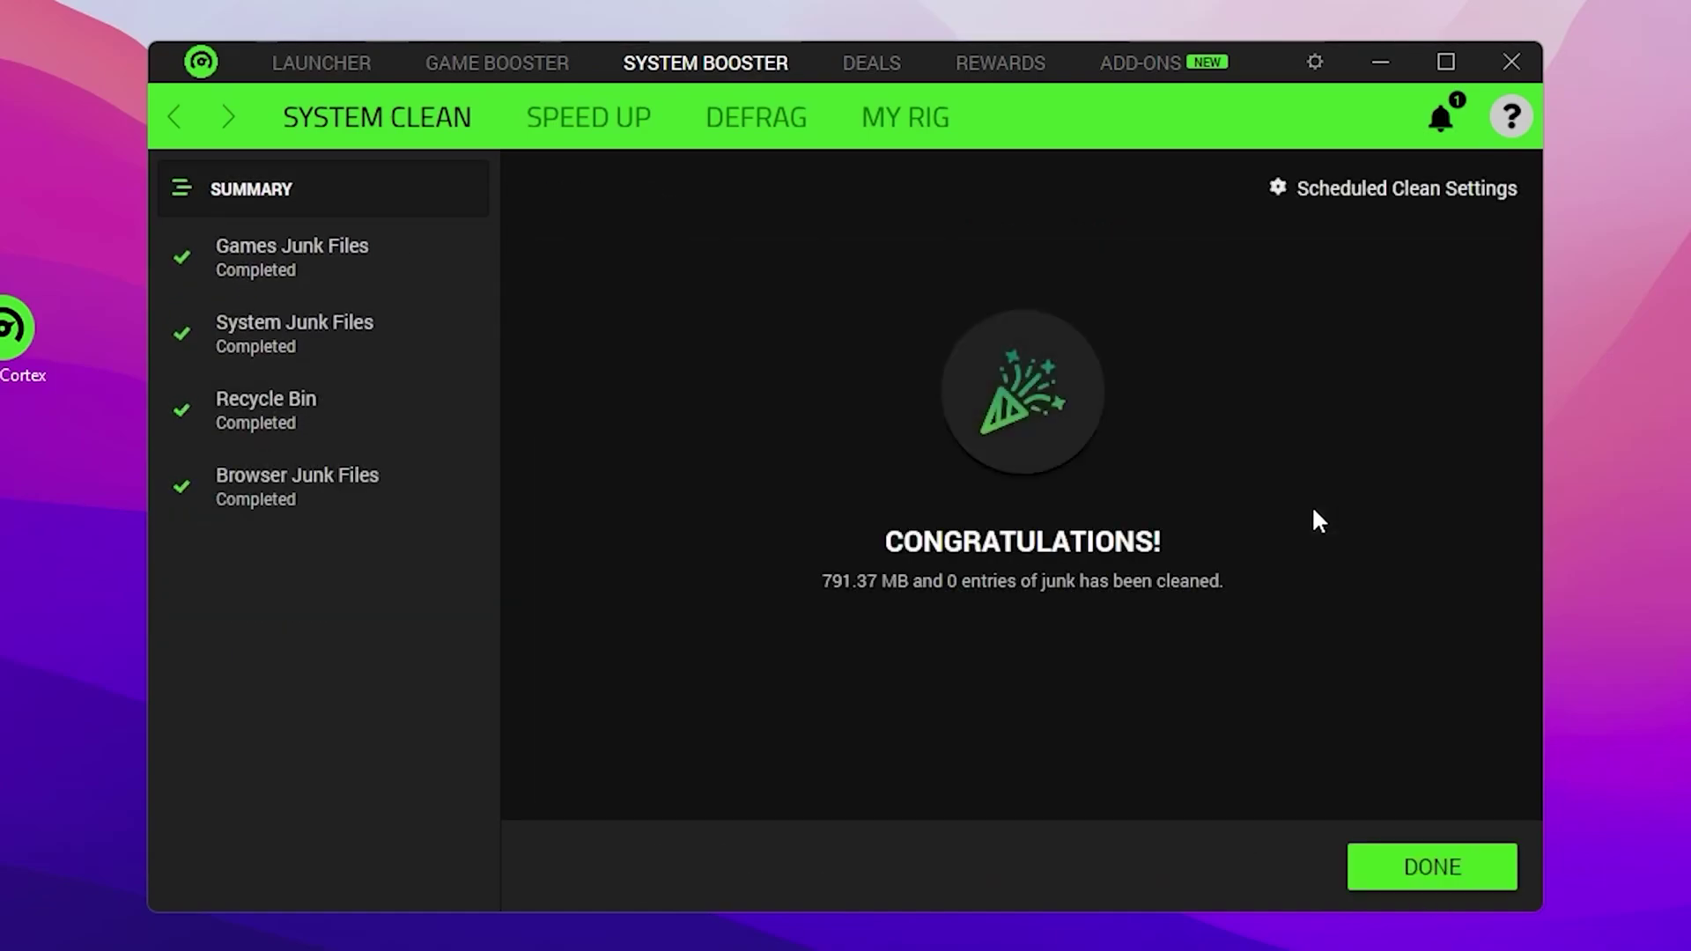
# Review the preselected Speed Up tweaks, including disk cache and file system optimization, and optimize them
pyautogui.click(616, 114)
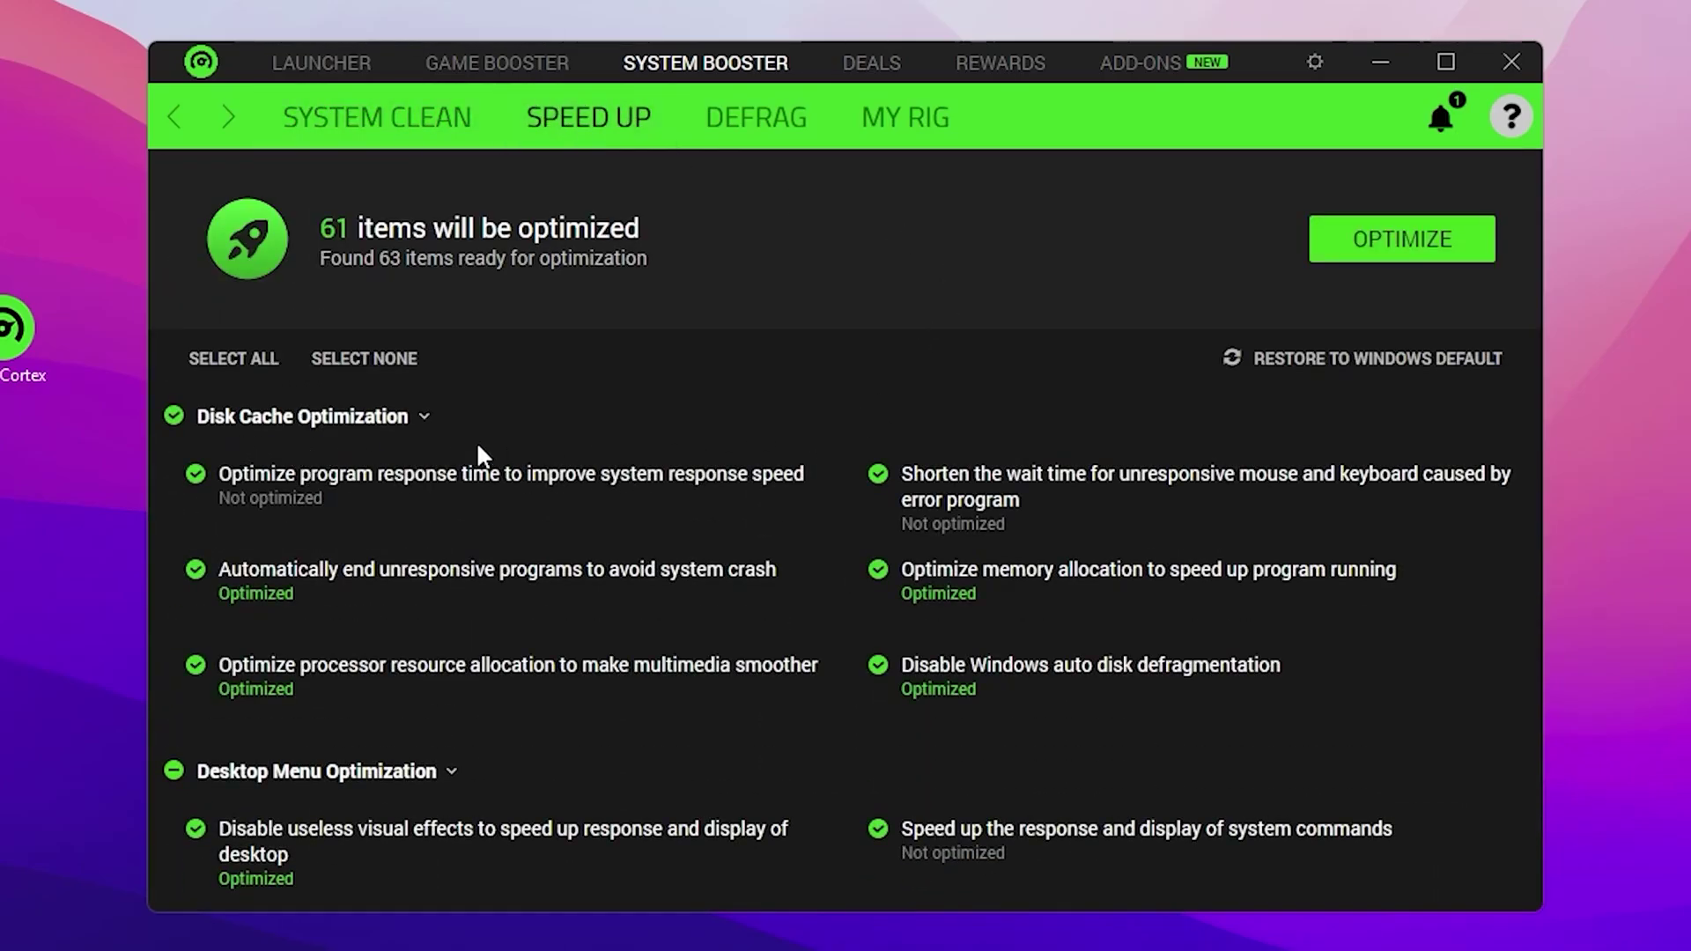
pyautogui.scroll(-2, 491, 669)
pyautogui.scroll(-12, 493, 638)
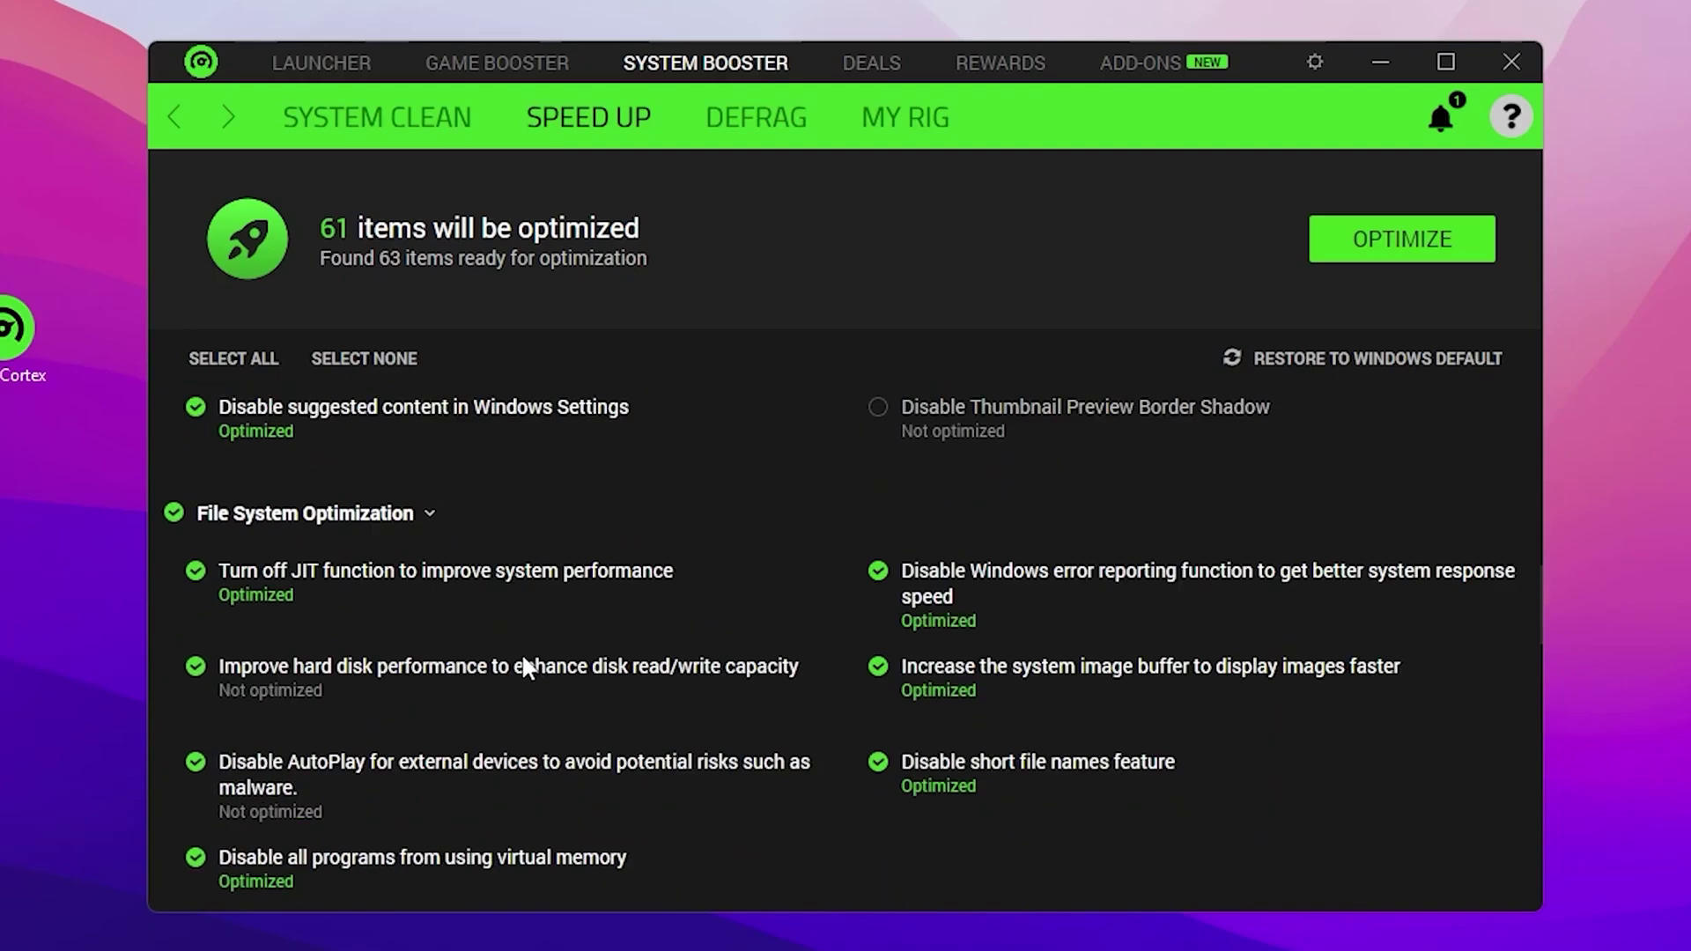
pyautogui.scroll(-4, 1016, 685)
pyautogui.scroll(-5, 928, 684)
pyautogui.scroll(12, 921, 678)
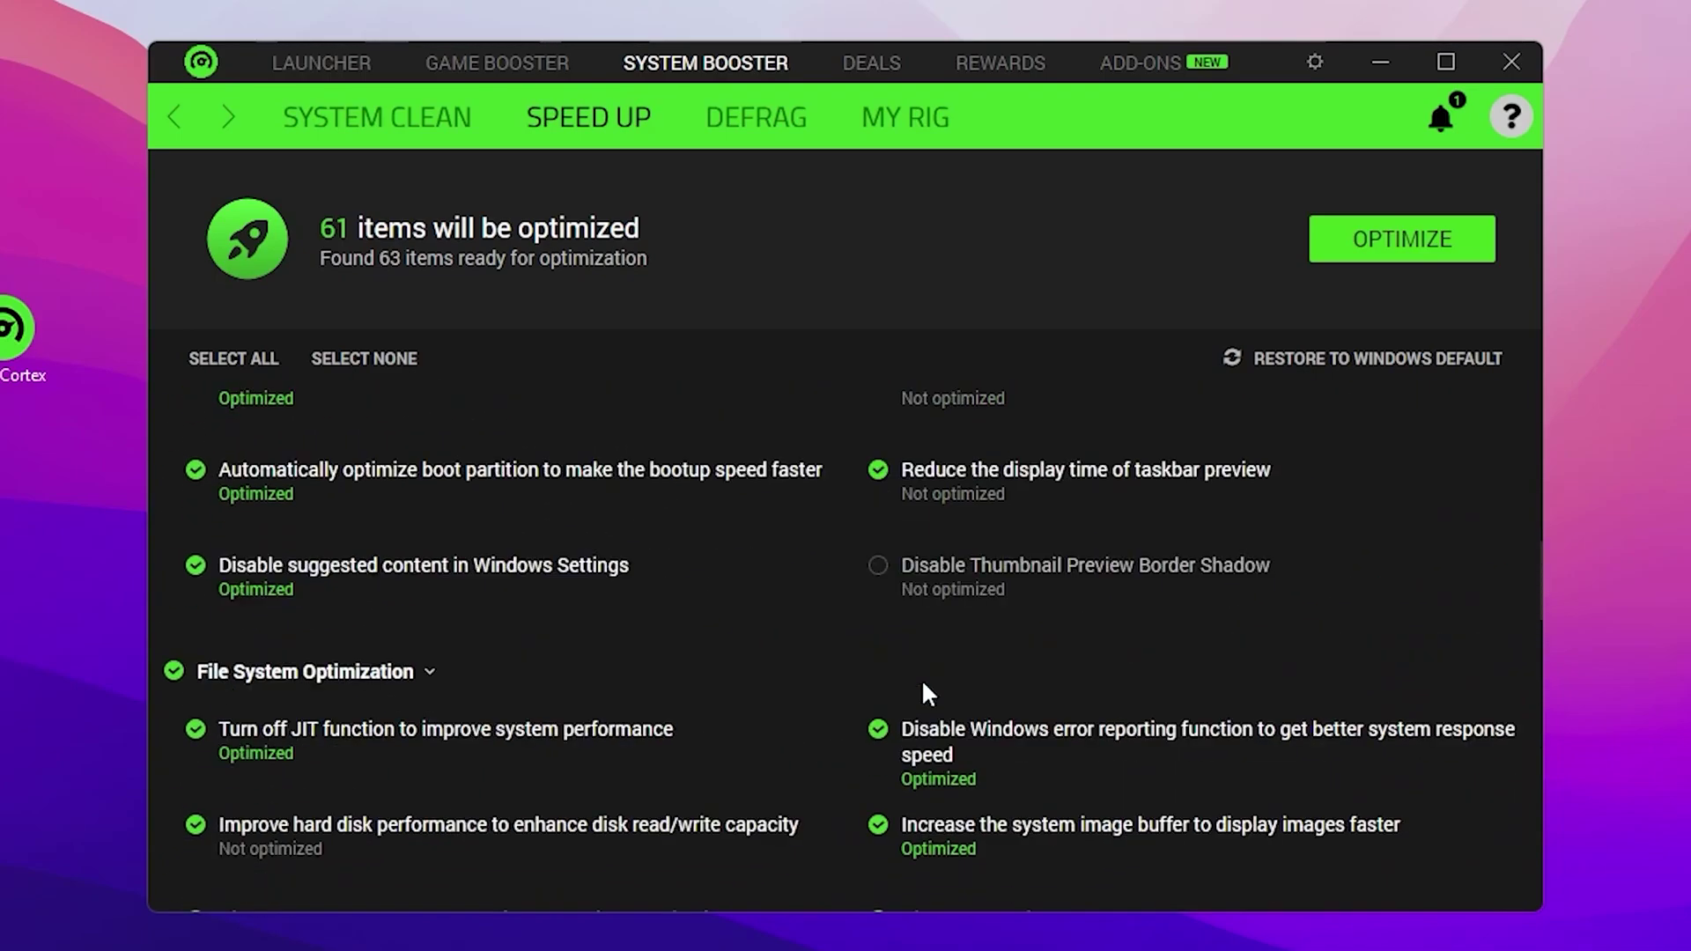
pyautogui.click(1412, 260)
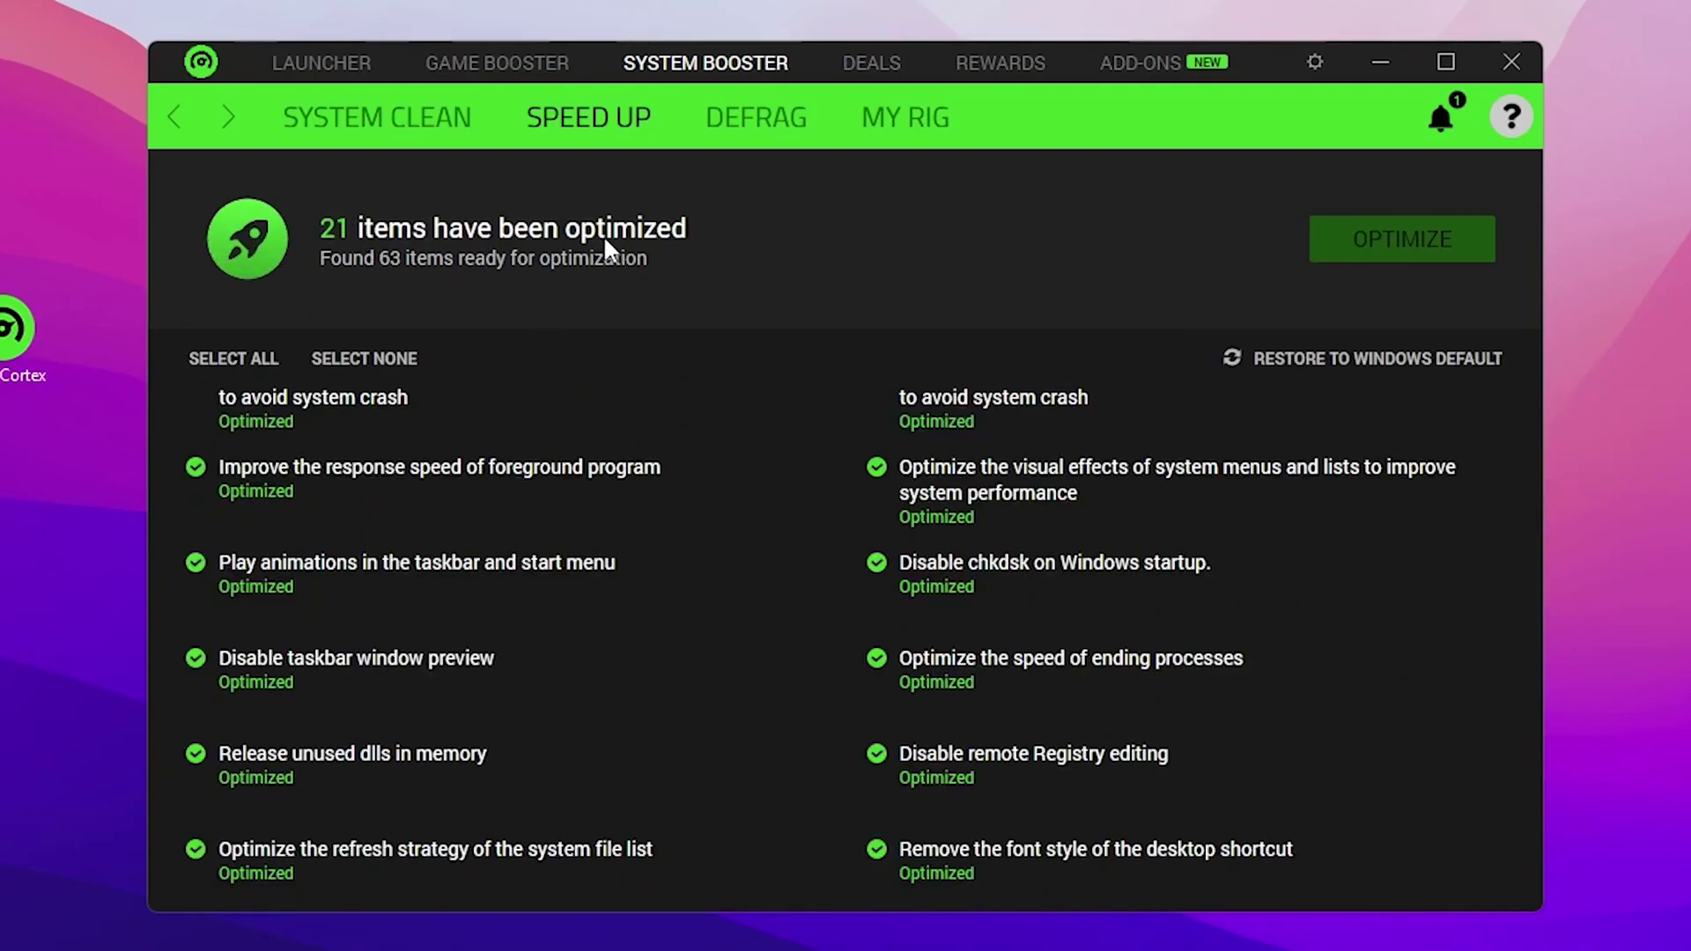
# Check the games offered for defragmentation and start the Game Booster boost with the configured items
pyautogui.click(763, 109)
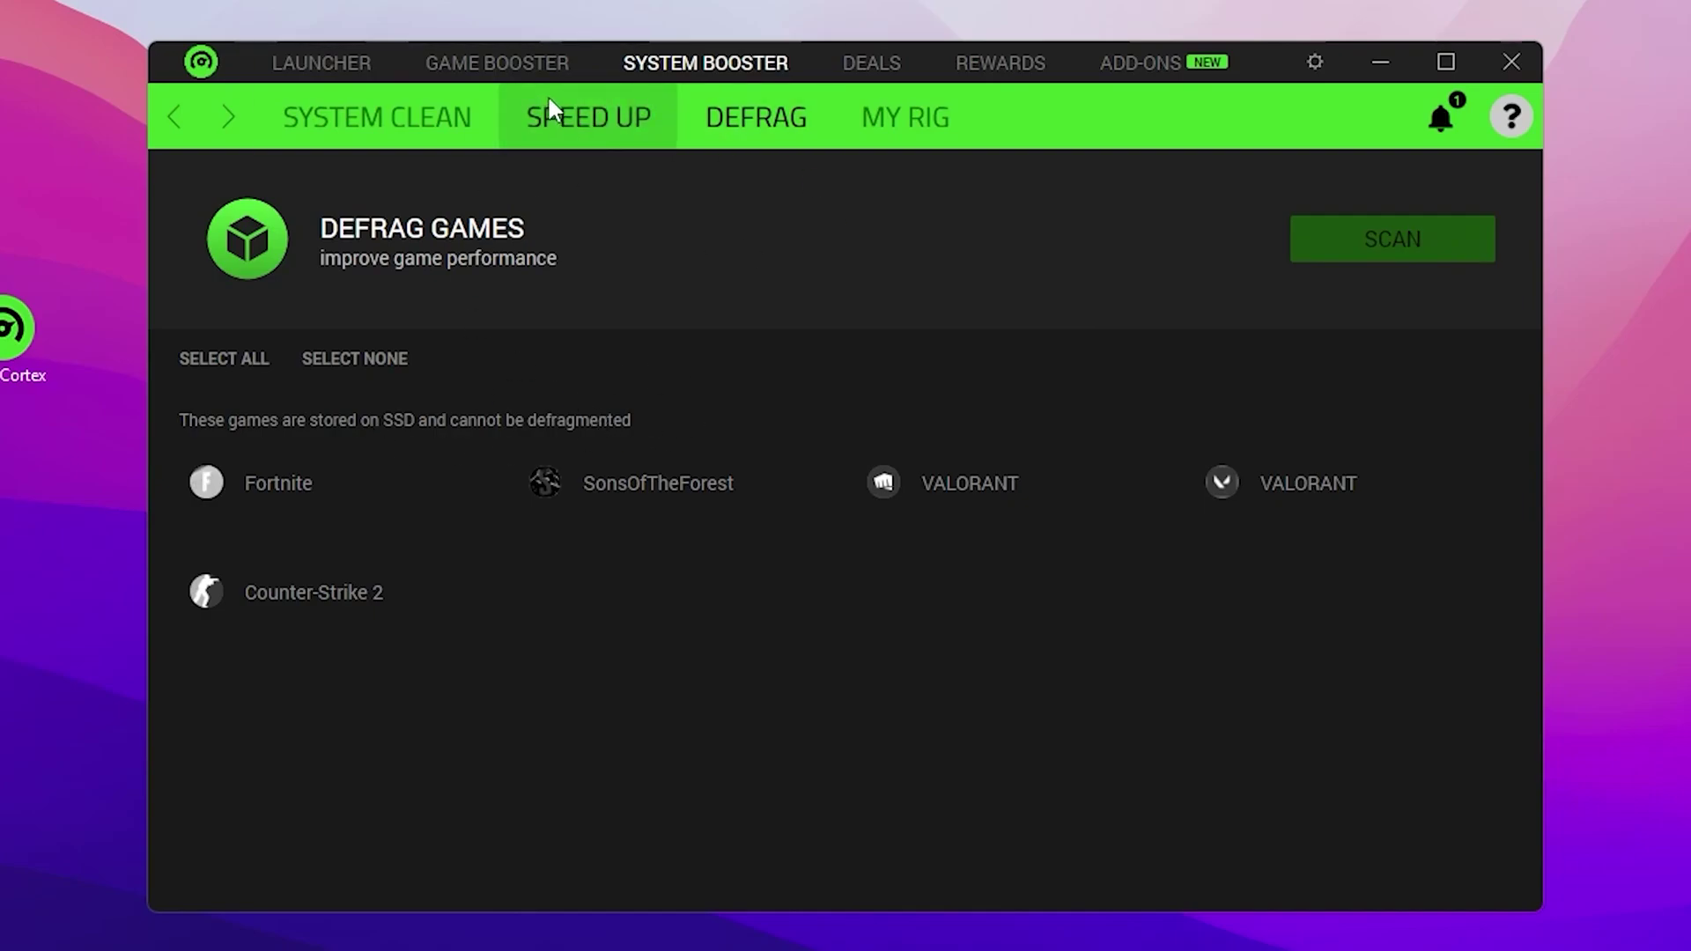
pyautogui.click(499, 62)
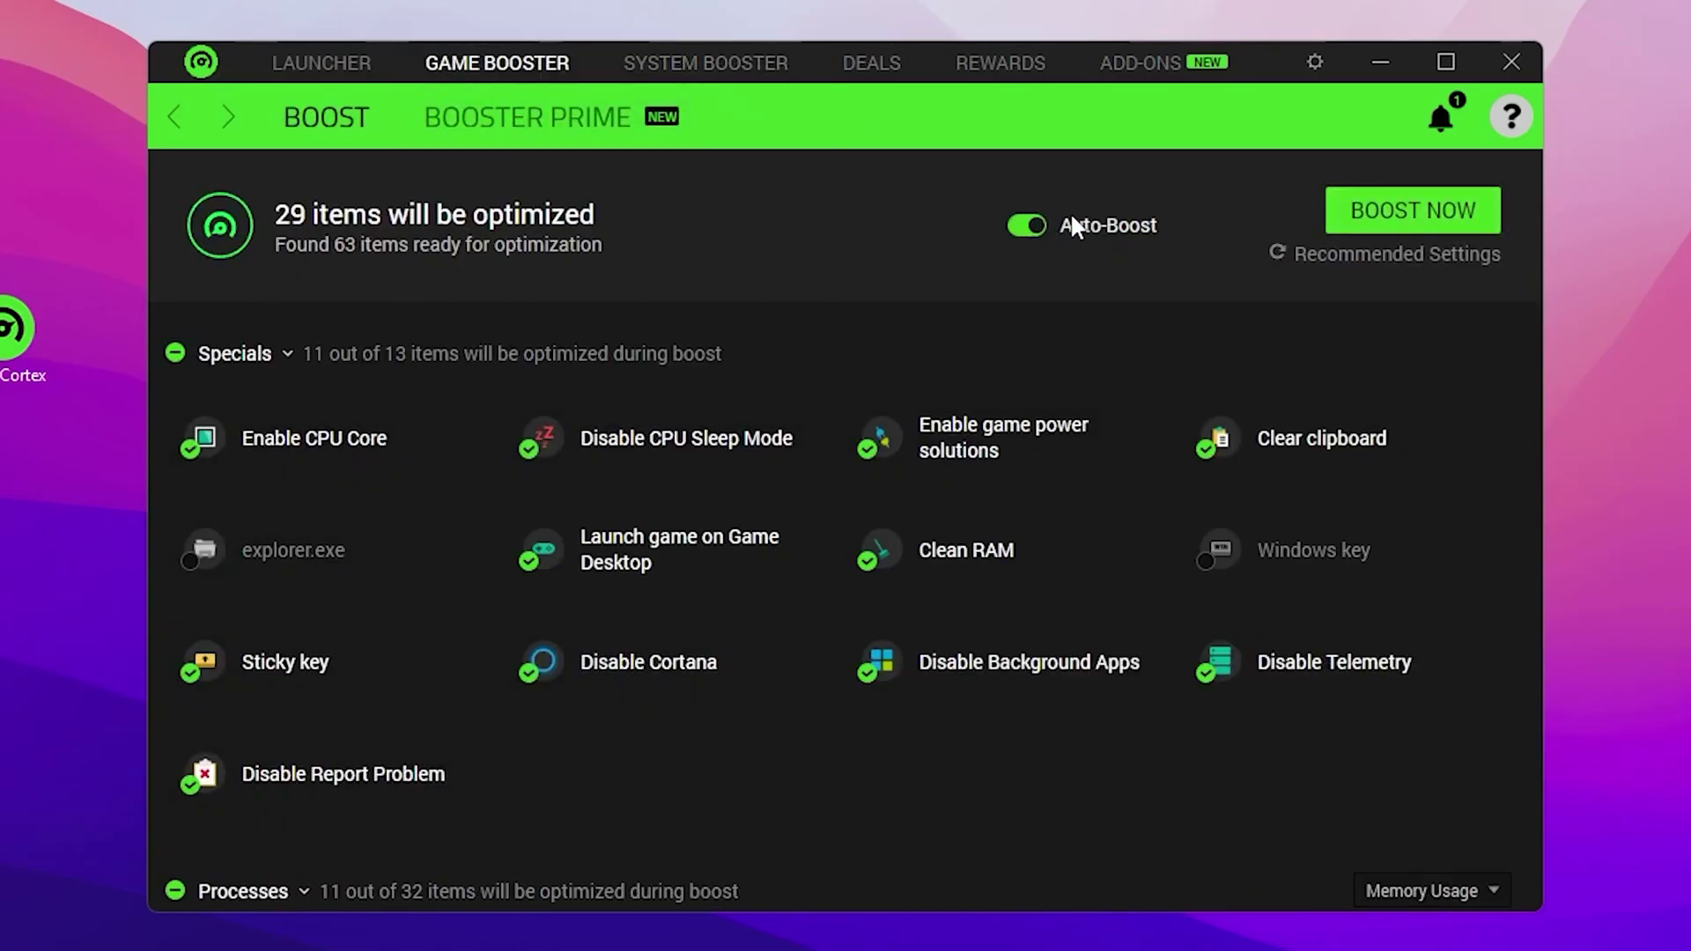
pyautogui.click(1412, 213)
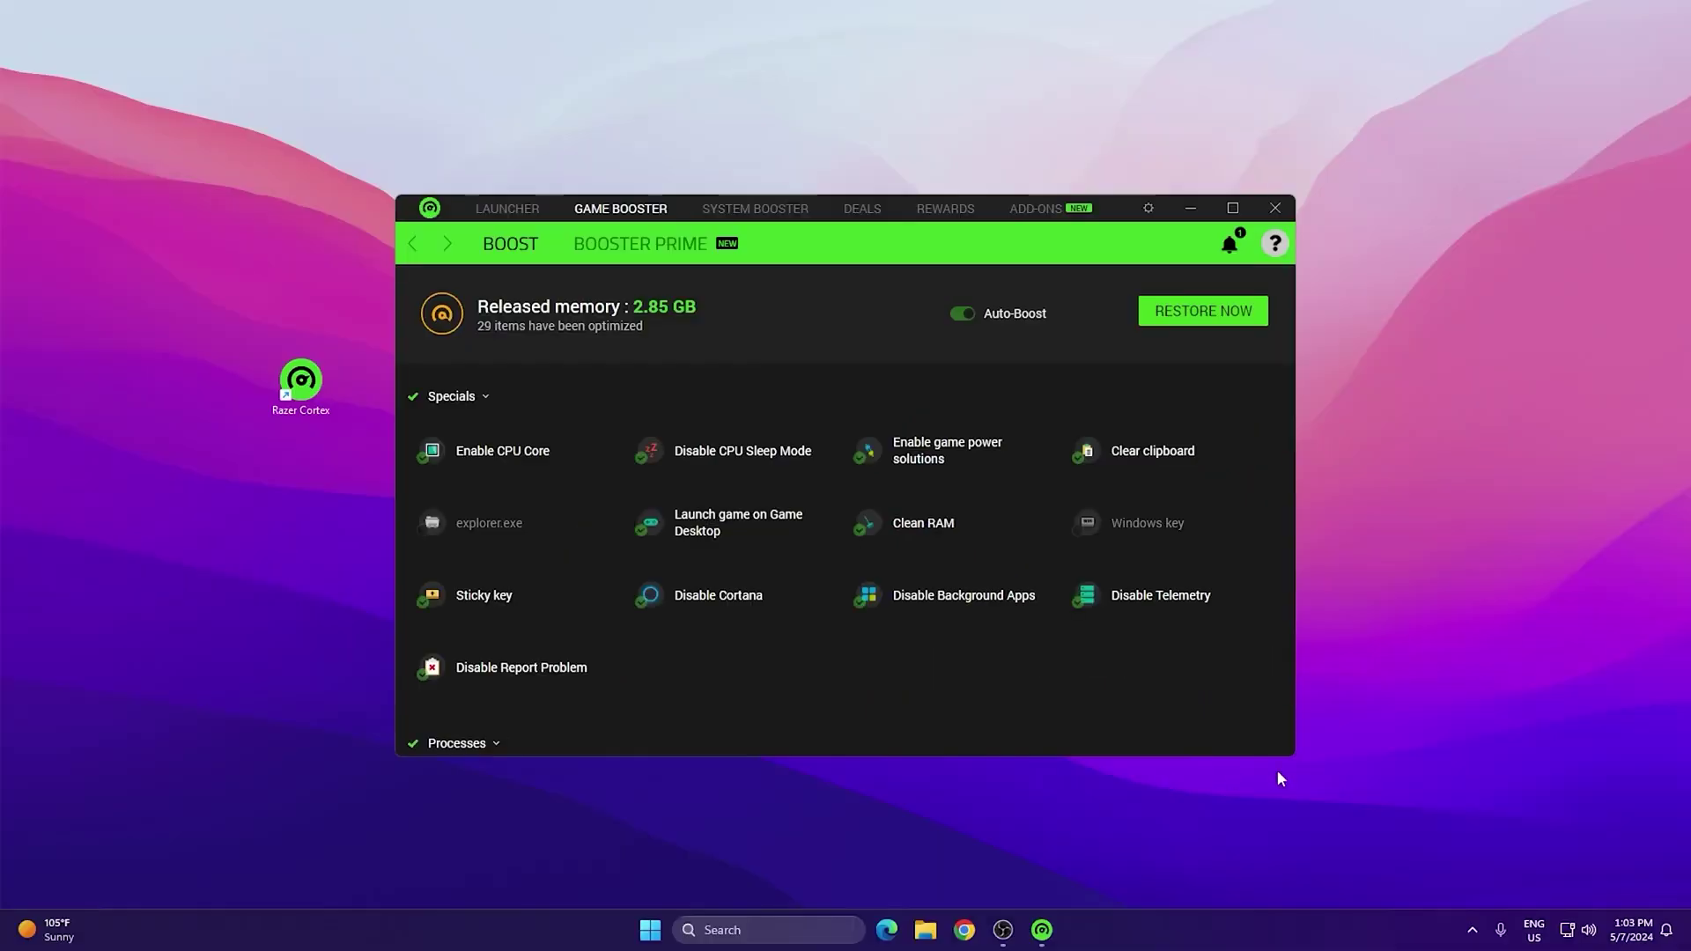
# Check CPU and memory performance in Task Manager, close it and minimize the booster window
pyautogui.rightClick(1169, 933)
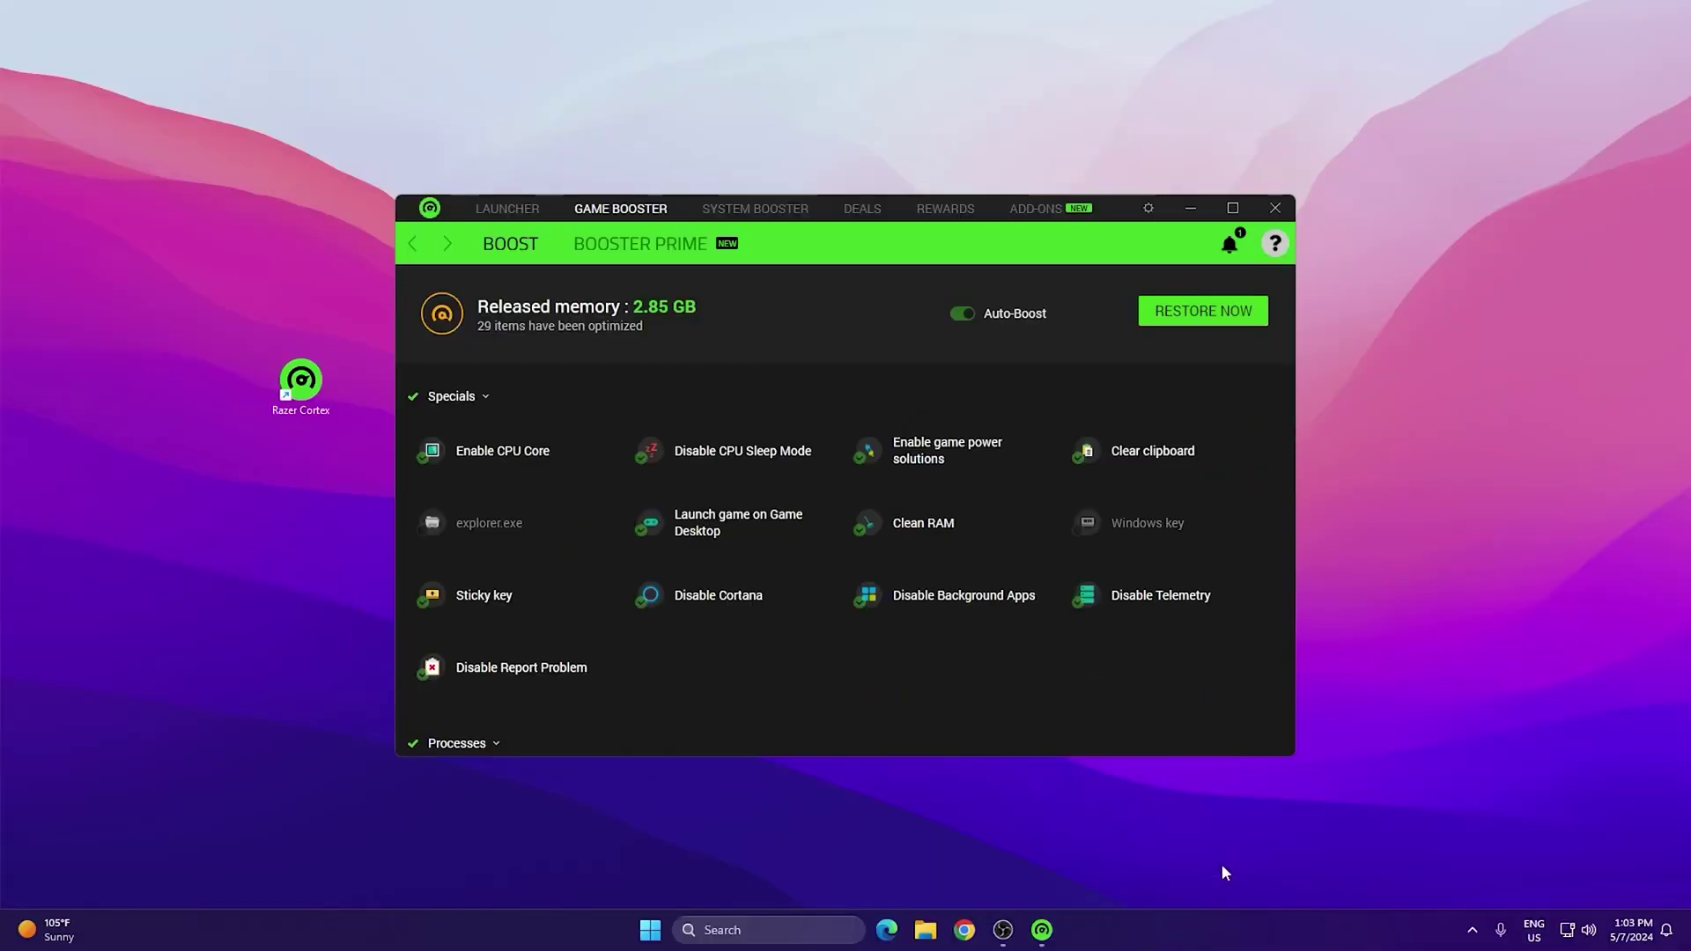
pyautogui.click(322, 352)
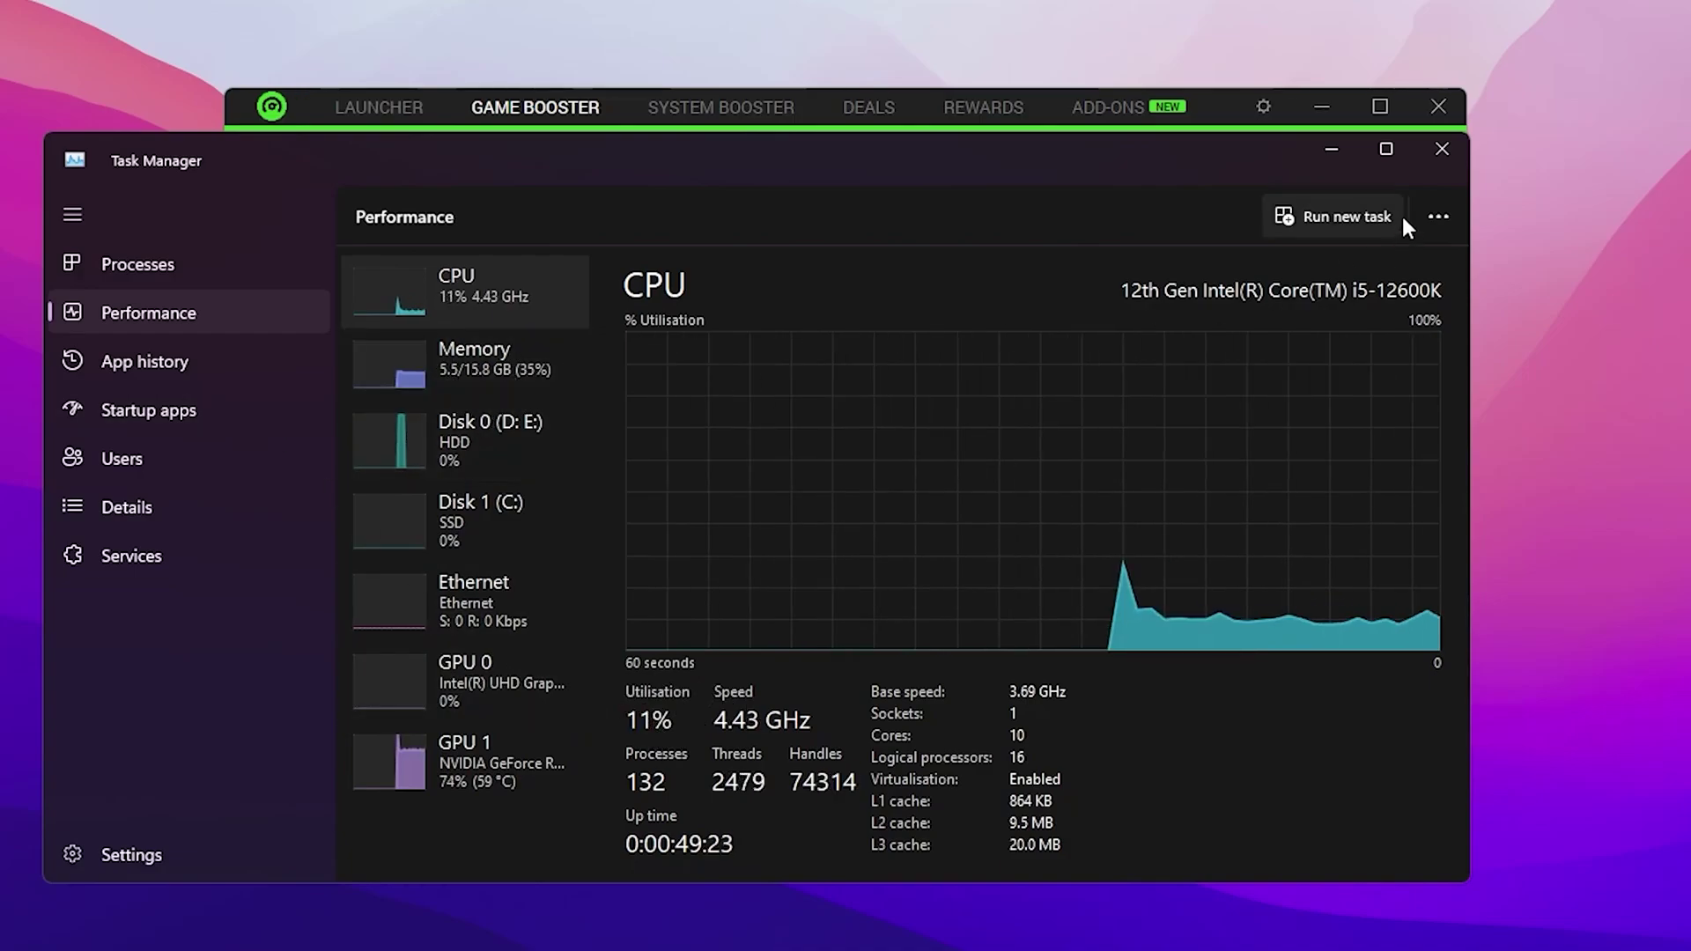
pyautogui.click(1445, 151)
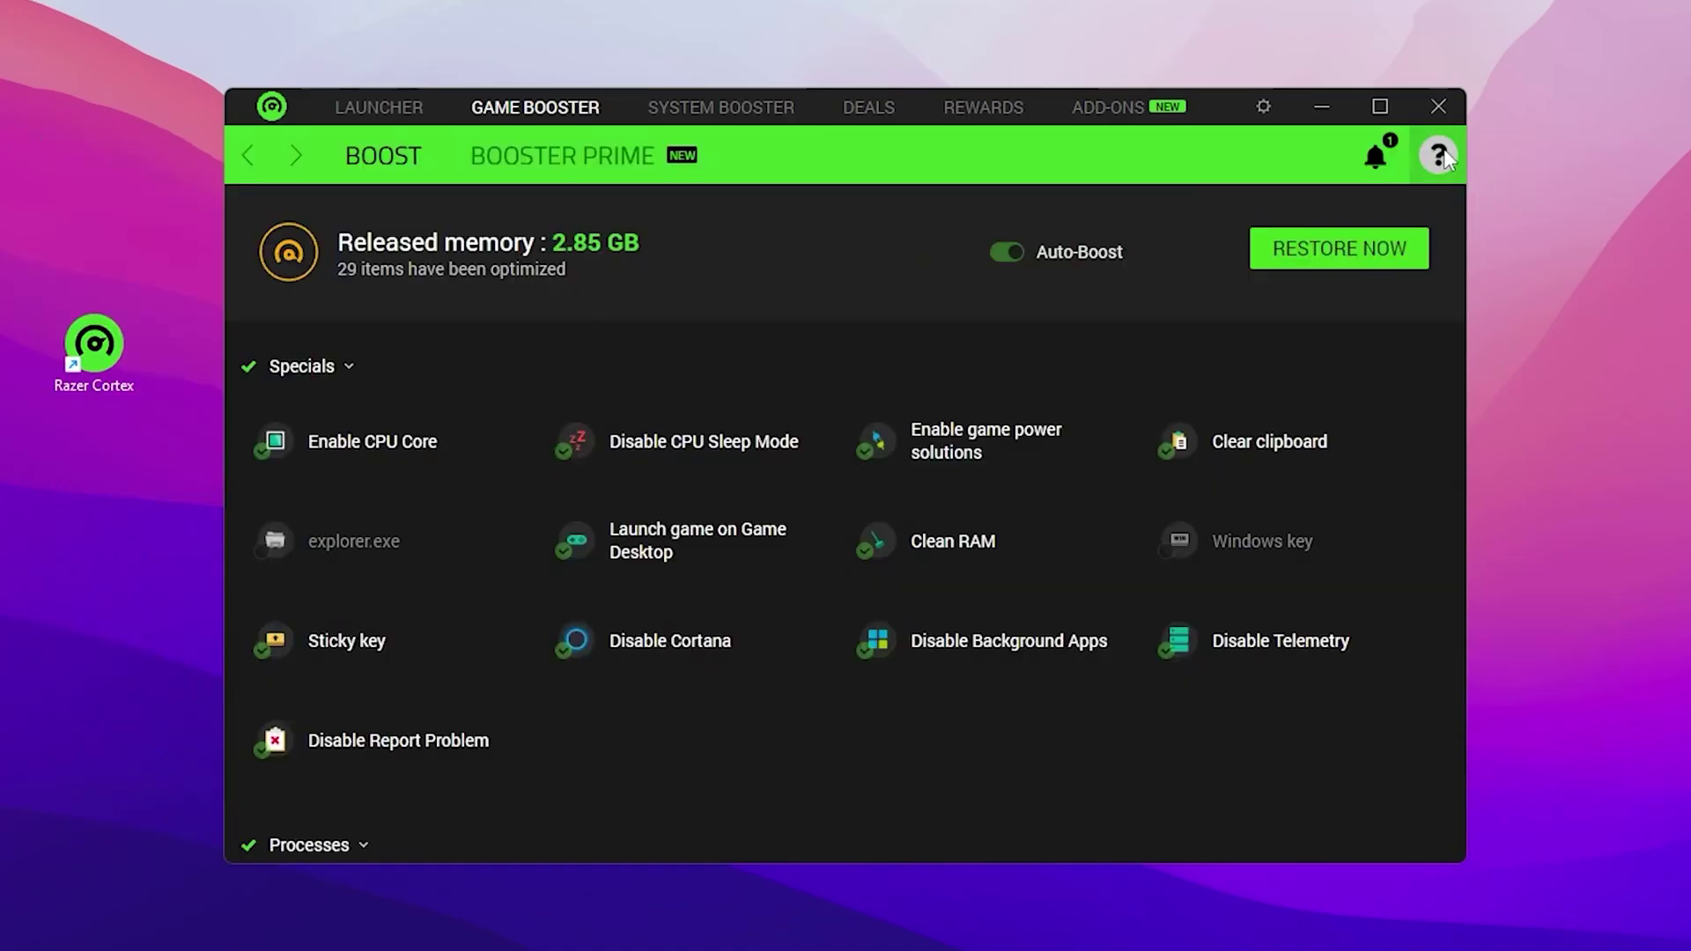
pyautogui.click(1321, 107)
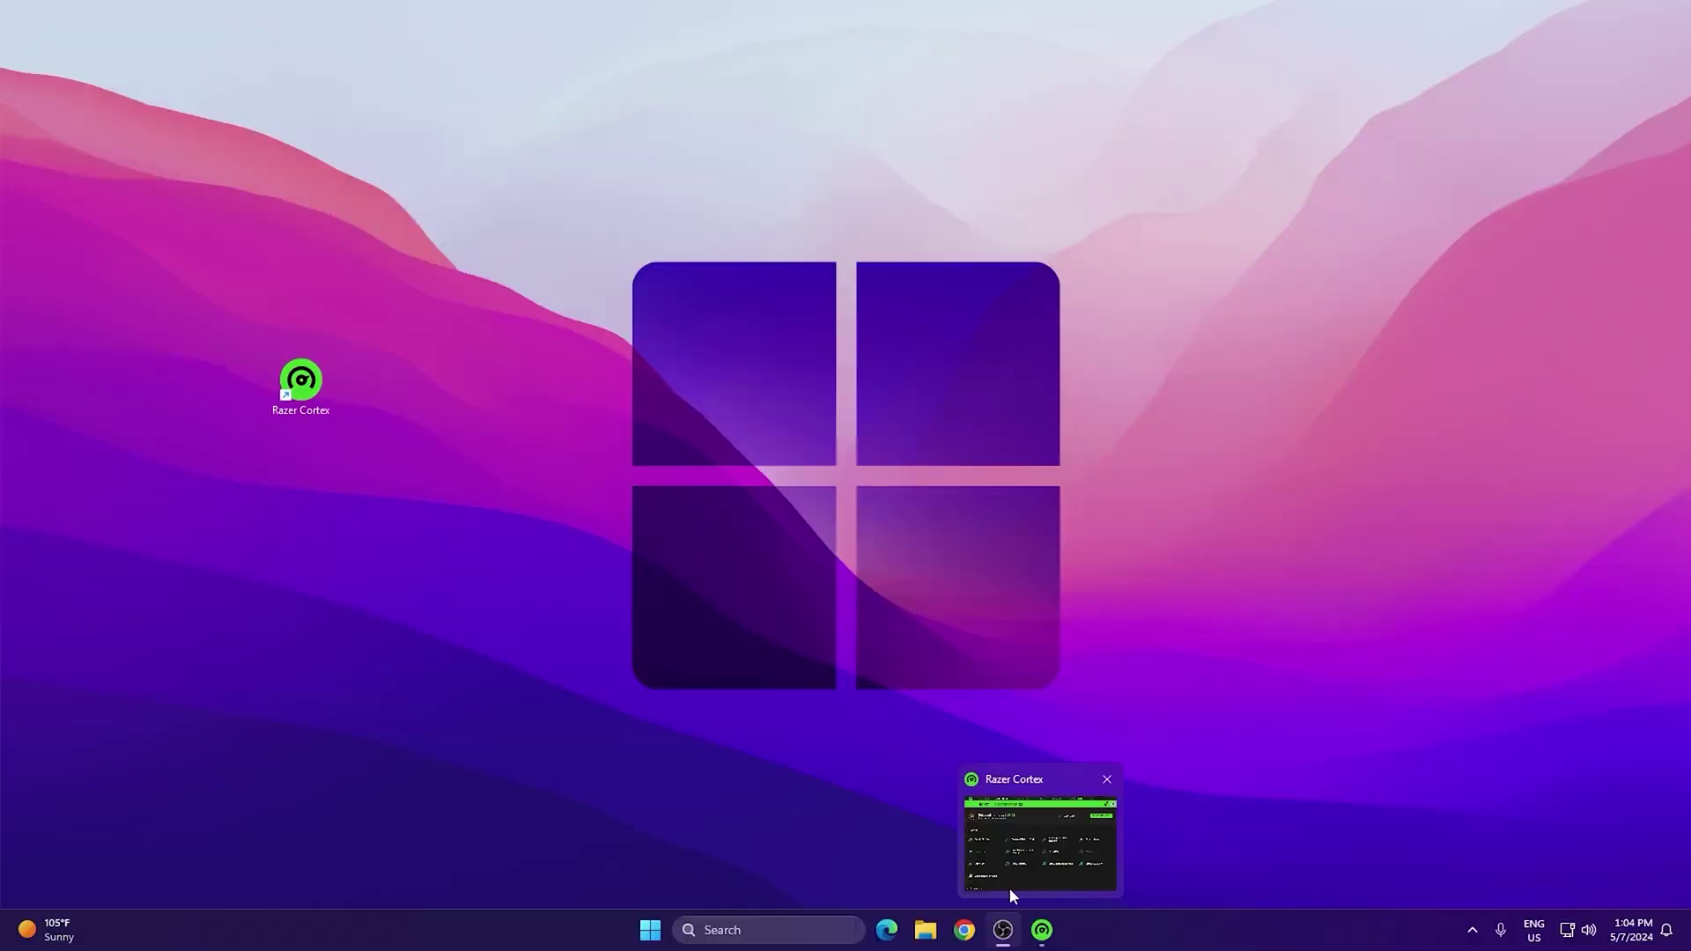
pyautogui.click(1042, 930)
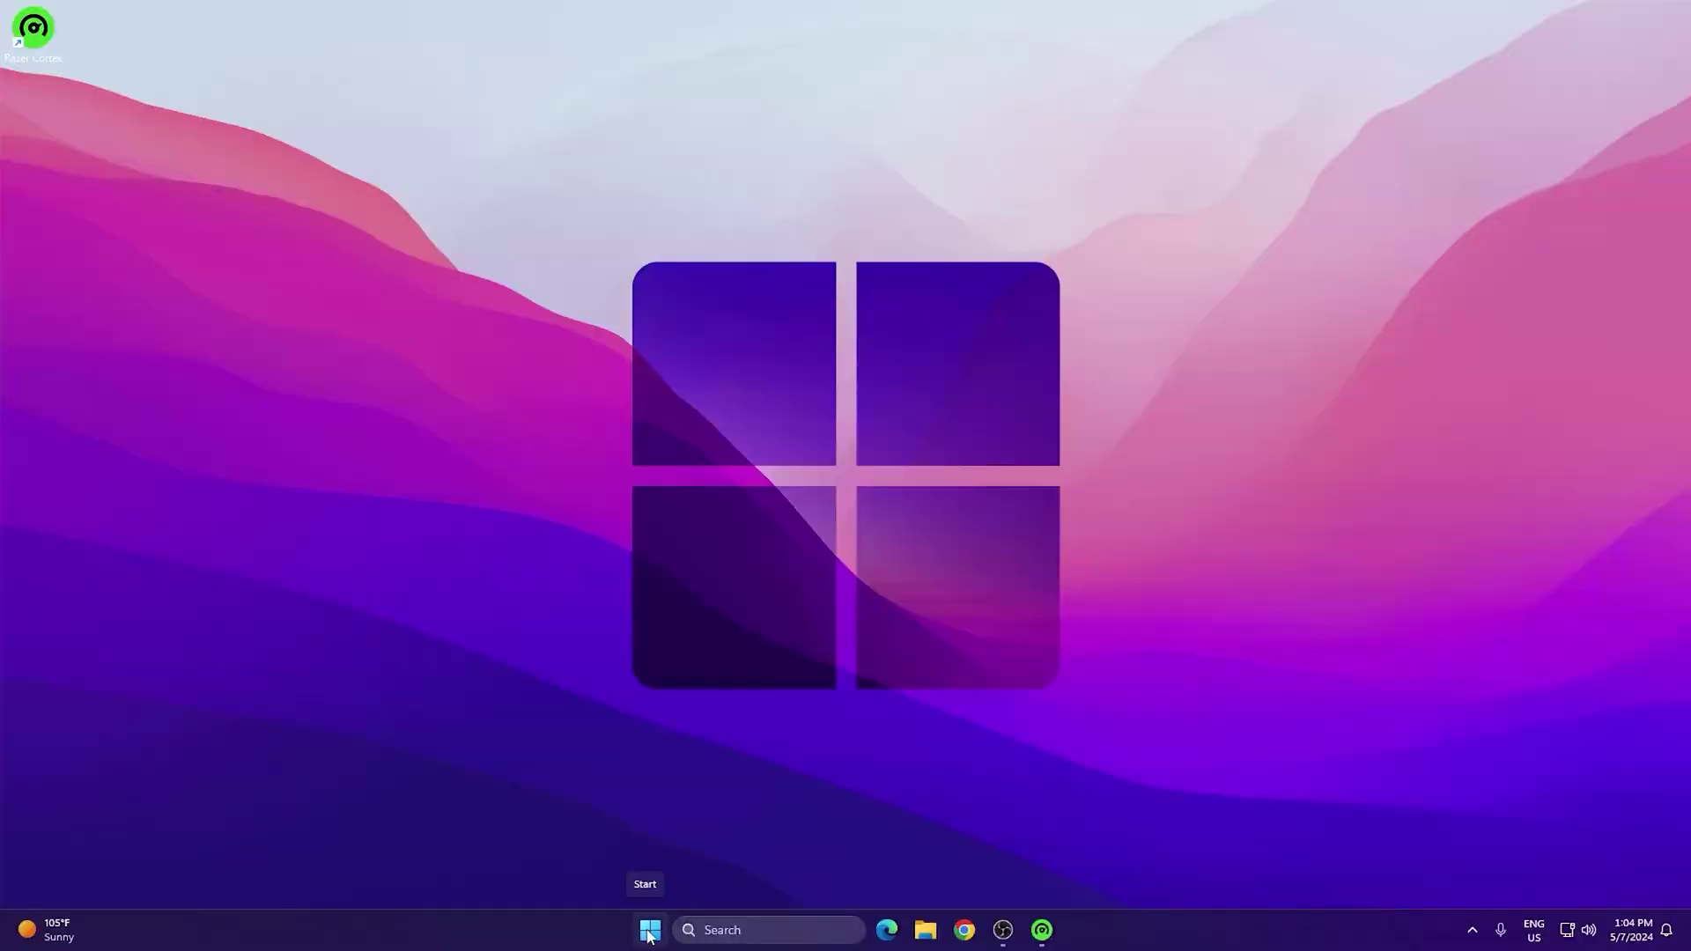
# Open Performance Options from Windows' advanced system settings and set visual effects to Adjust for best performance
pyautogui.rightClick(649, 936)
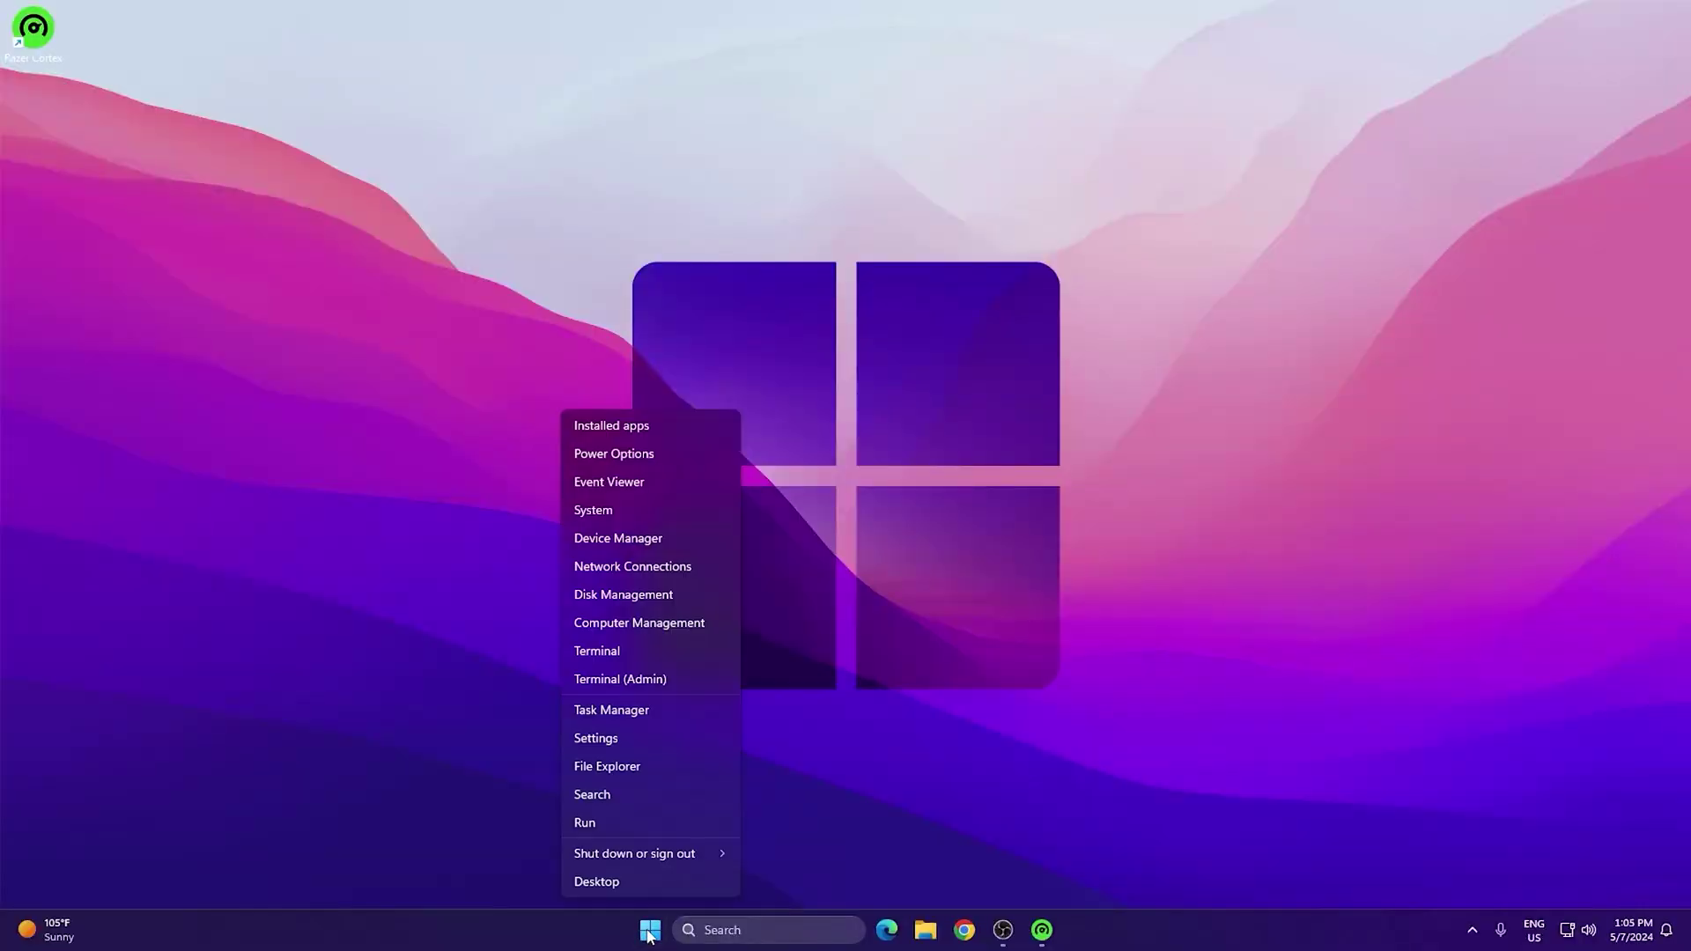
pyautogui.click(616, 509)
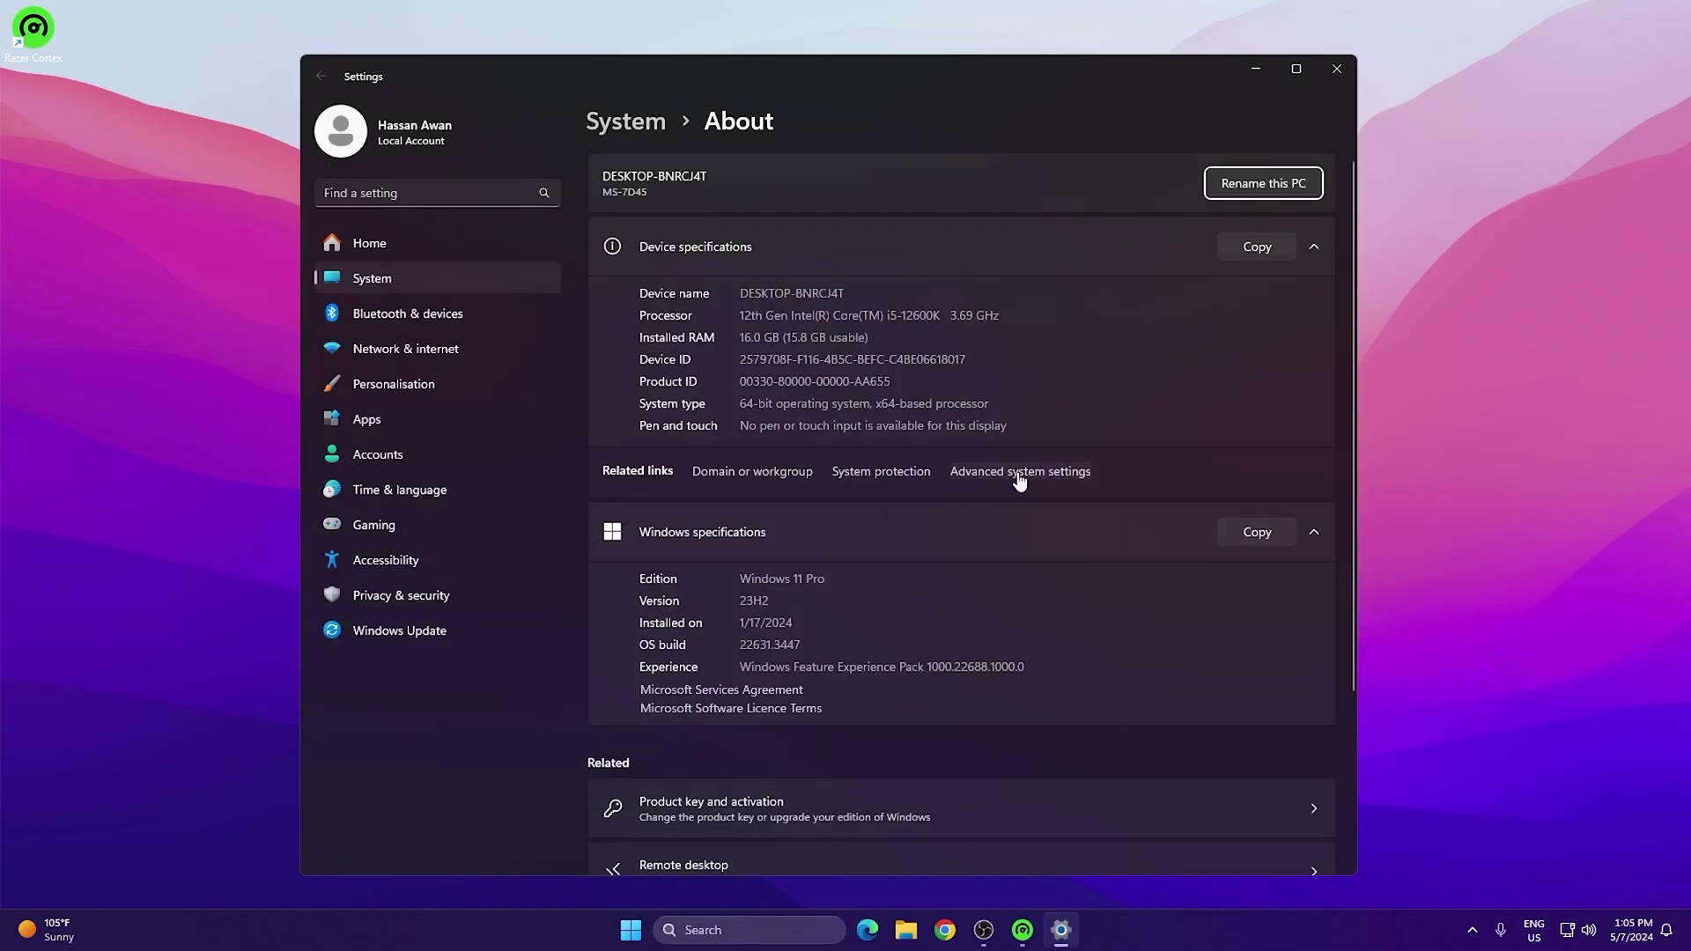
pyautogui.click(1019, 476)
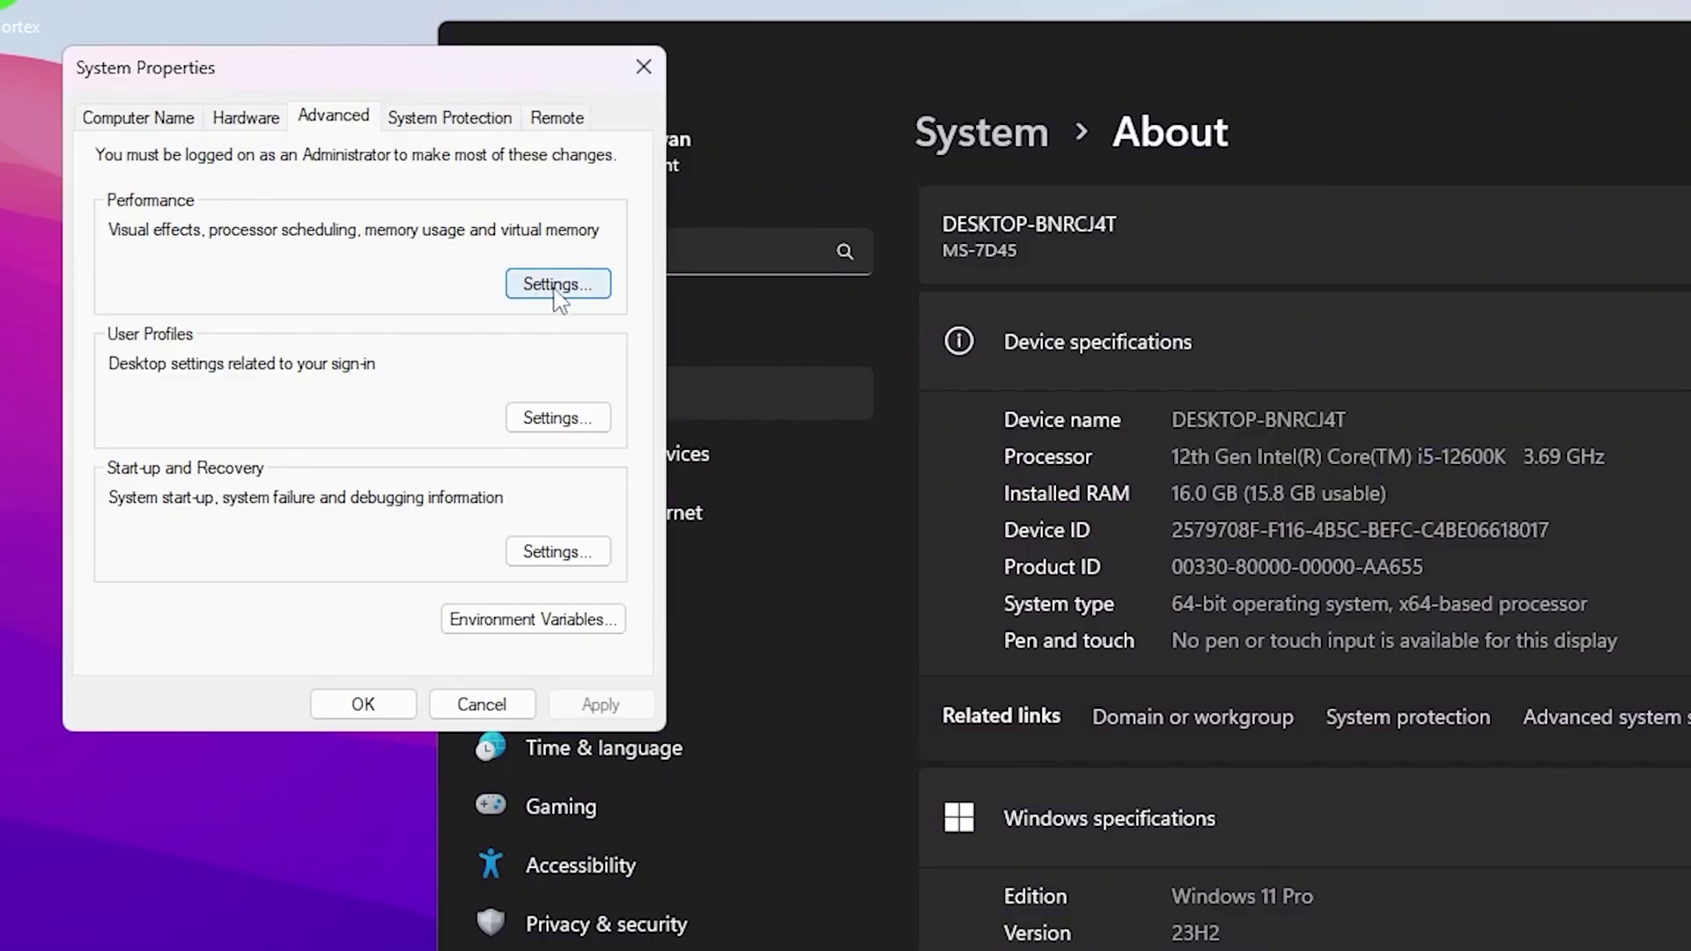
pyautogui.click(372, 211)
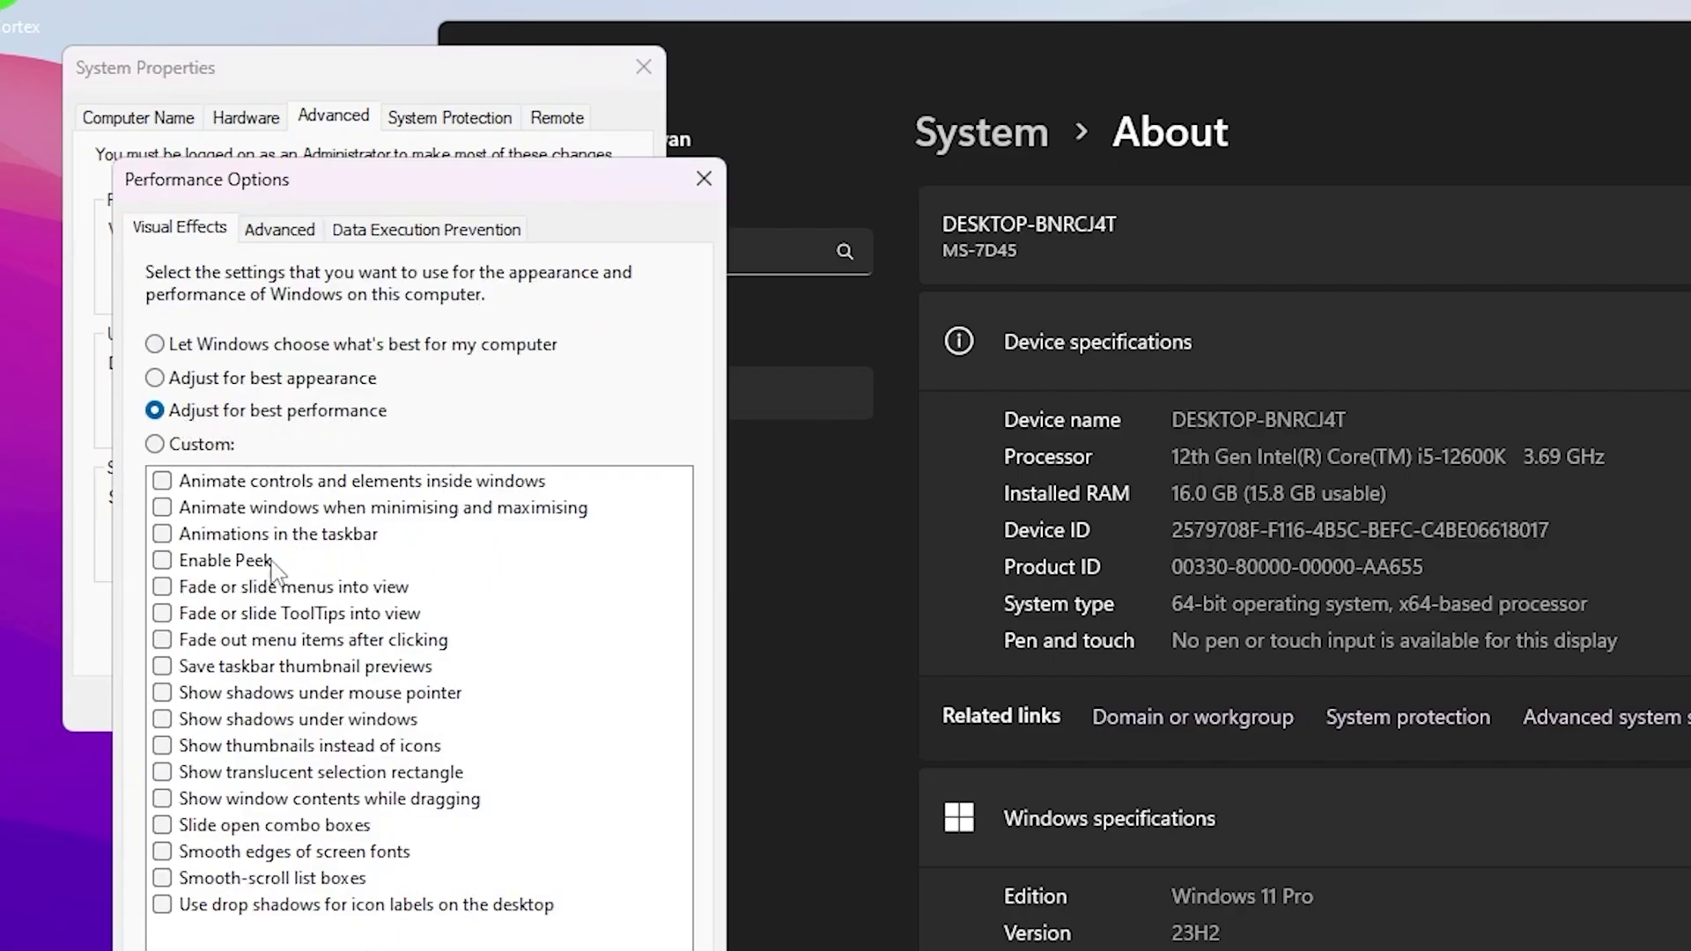
# Check the processor scheduling and virtual memory settings, and close the system dialogs and Settings
pyautogui.click(288, 237)
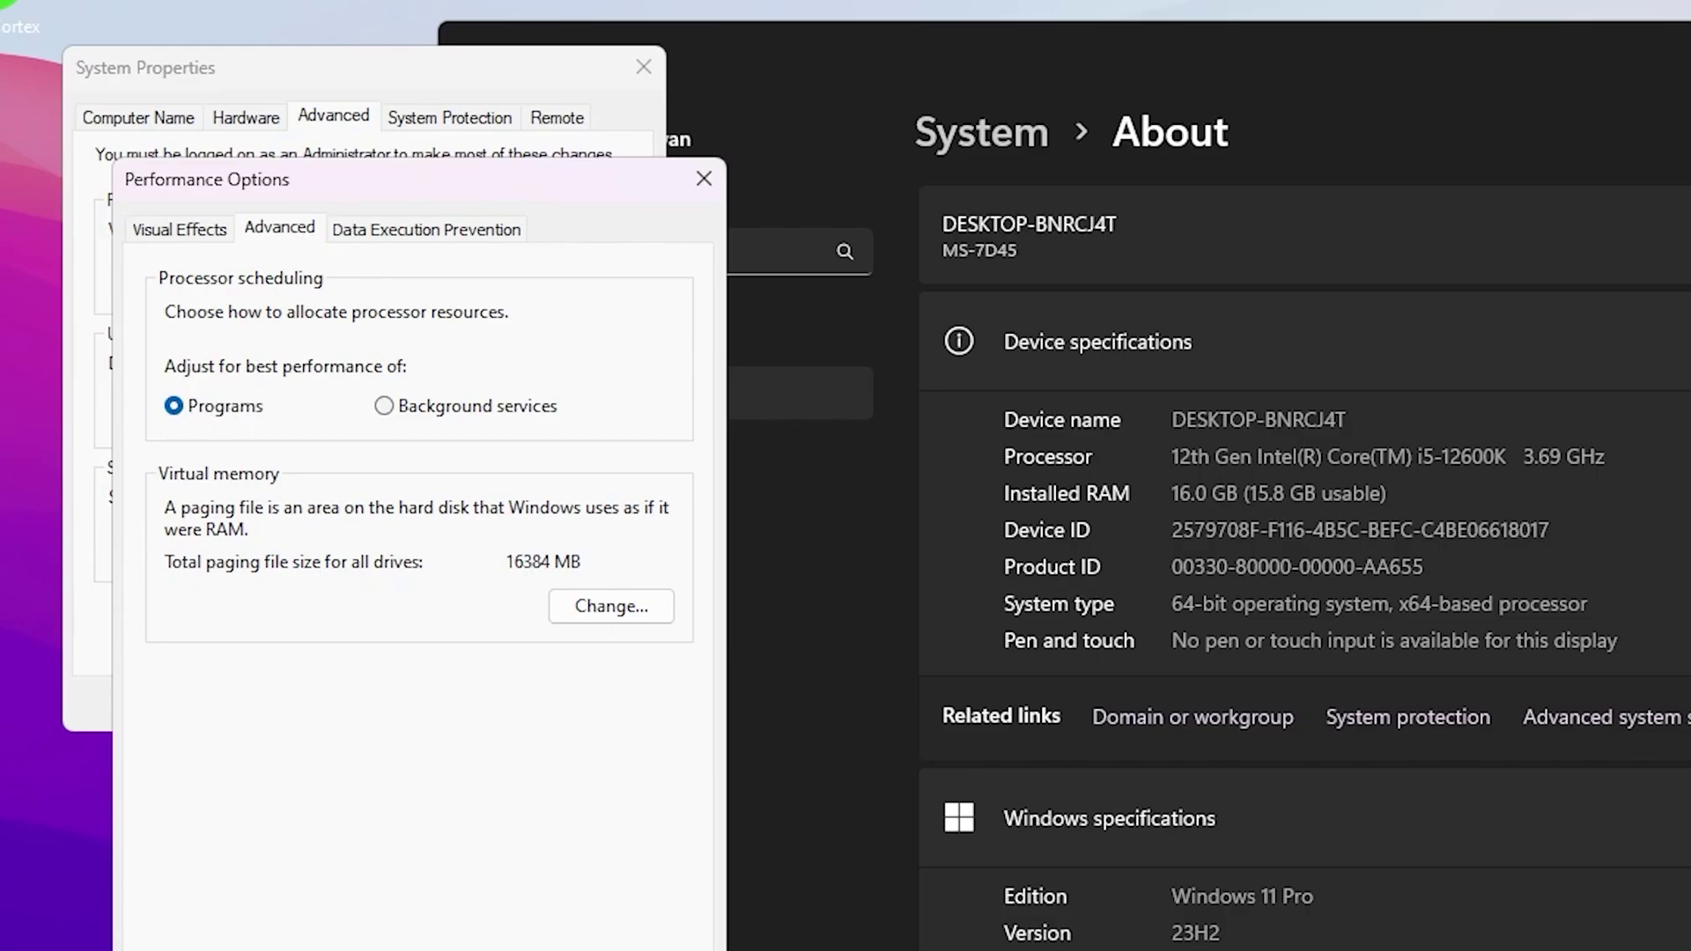
pyautogui.press('Escape')
pyautogui.click(363, 704)
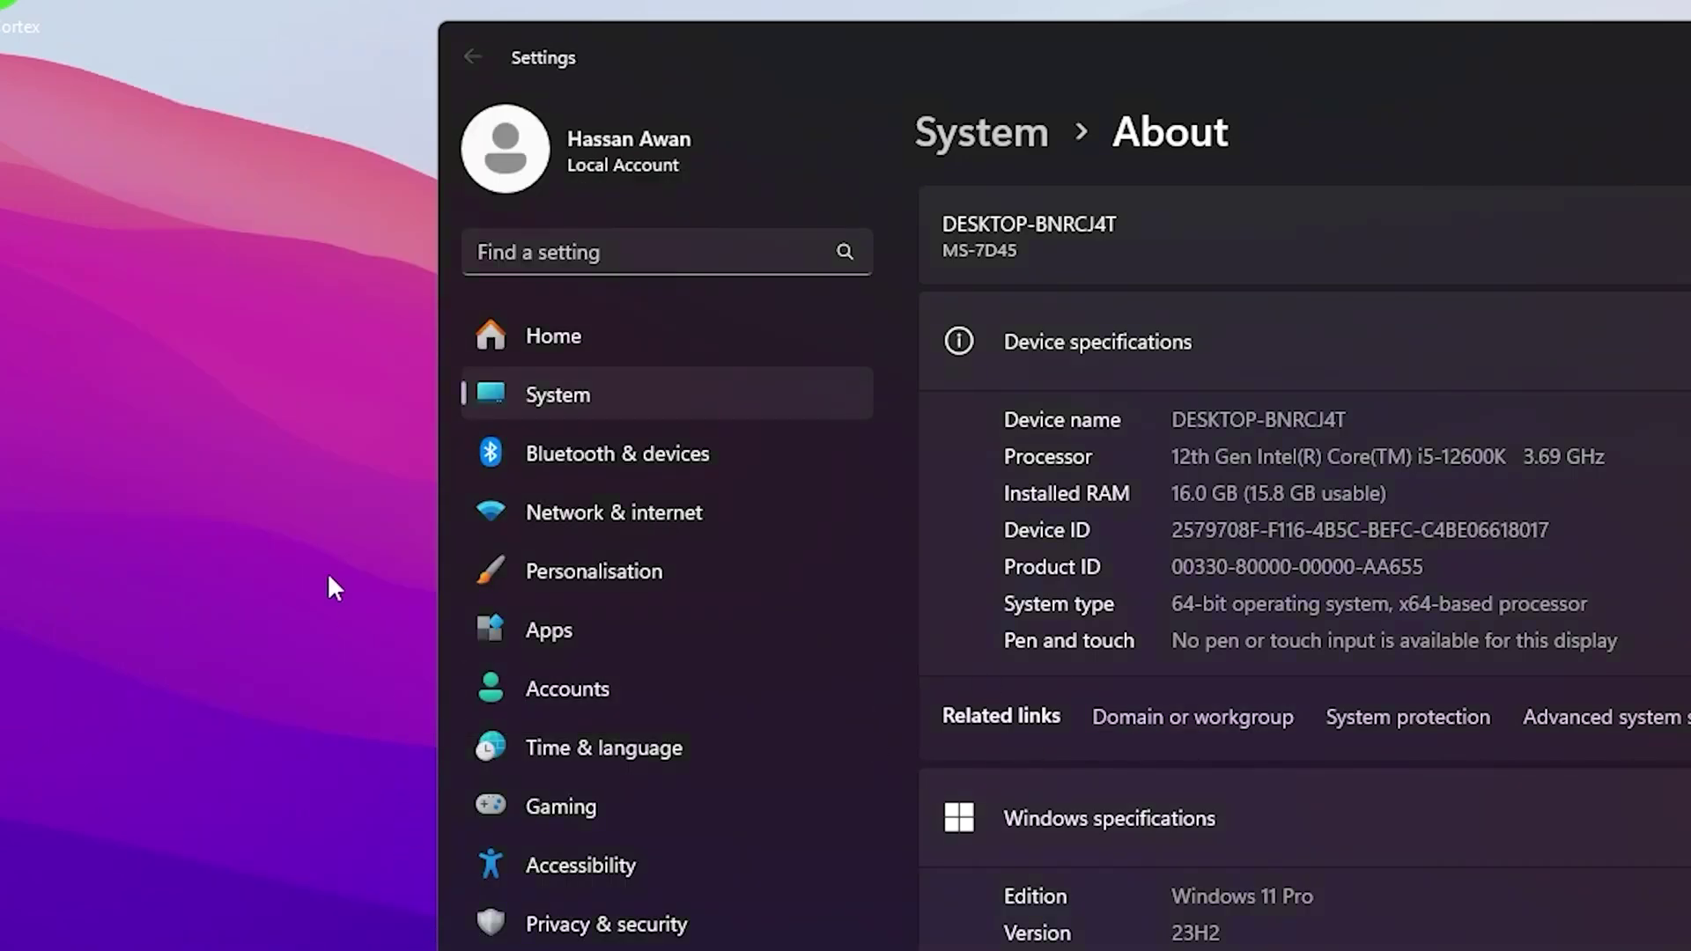
pyautogui.hotkey('alt', 'F4')
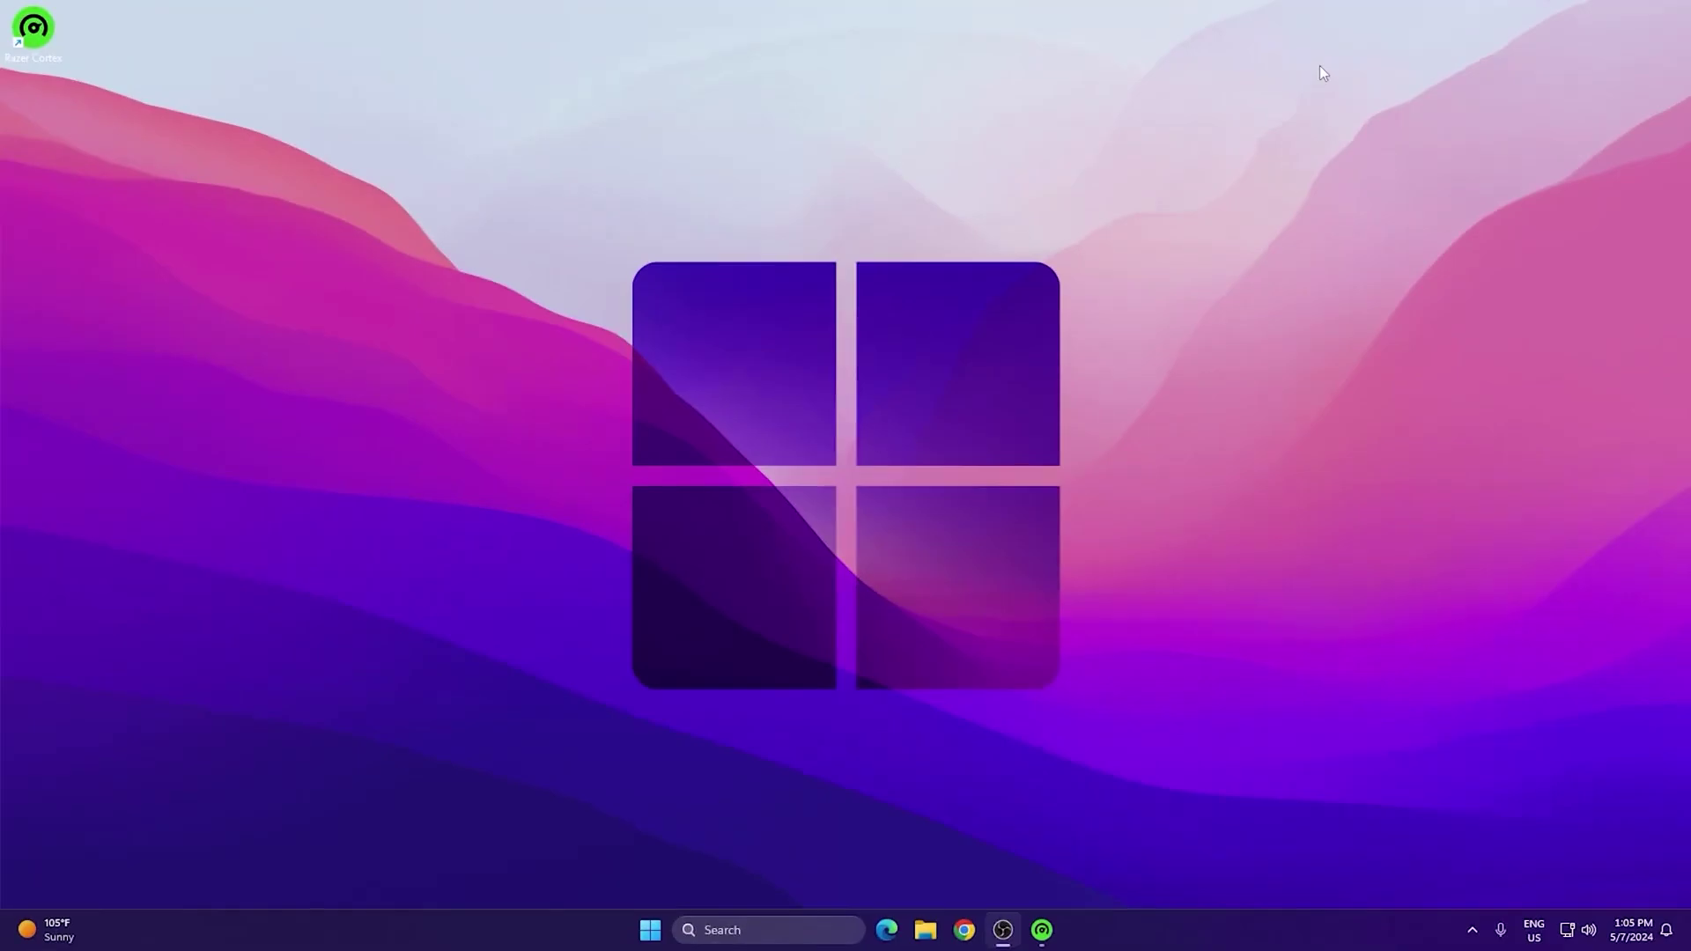
# Search Windows for TEMP and open the Temporary files page of the storage settings
pyautogui.click(773, 926)
pyautogui.write('TEMP')
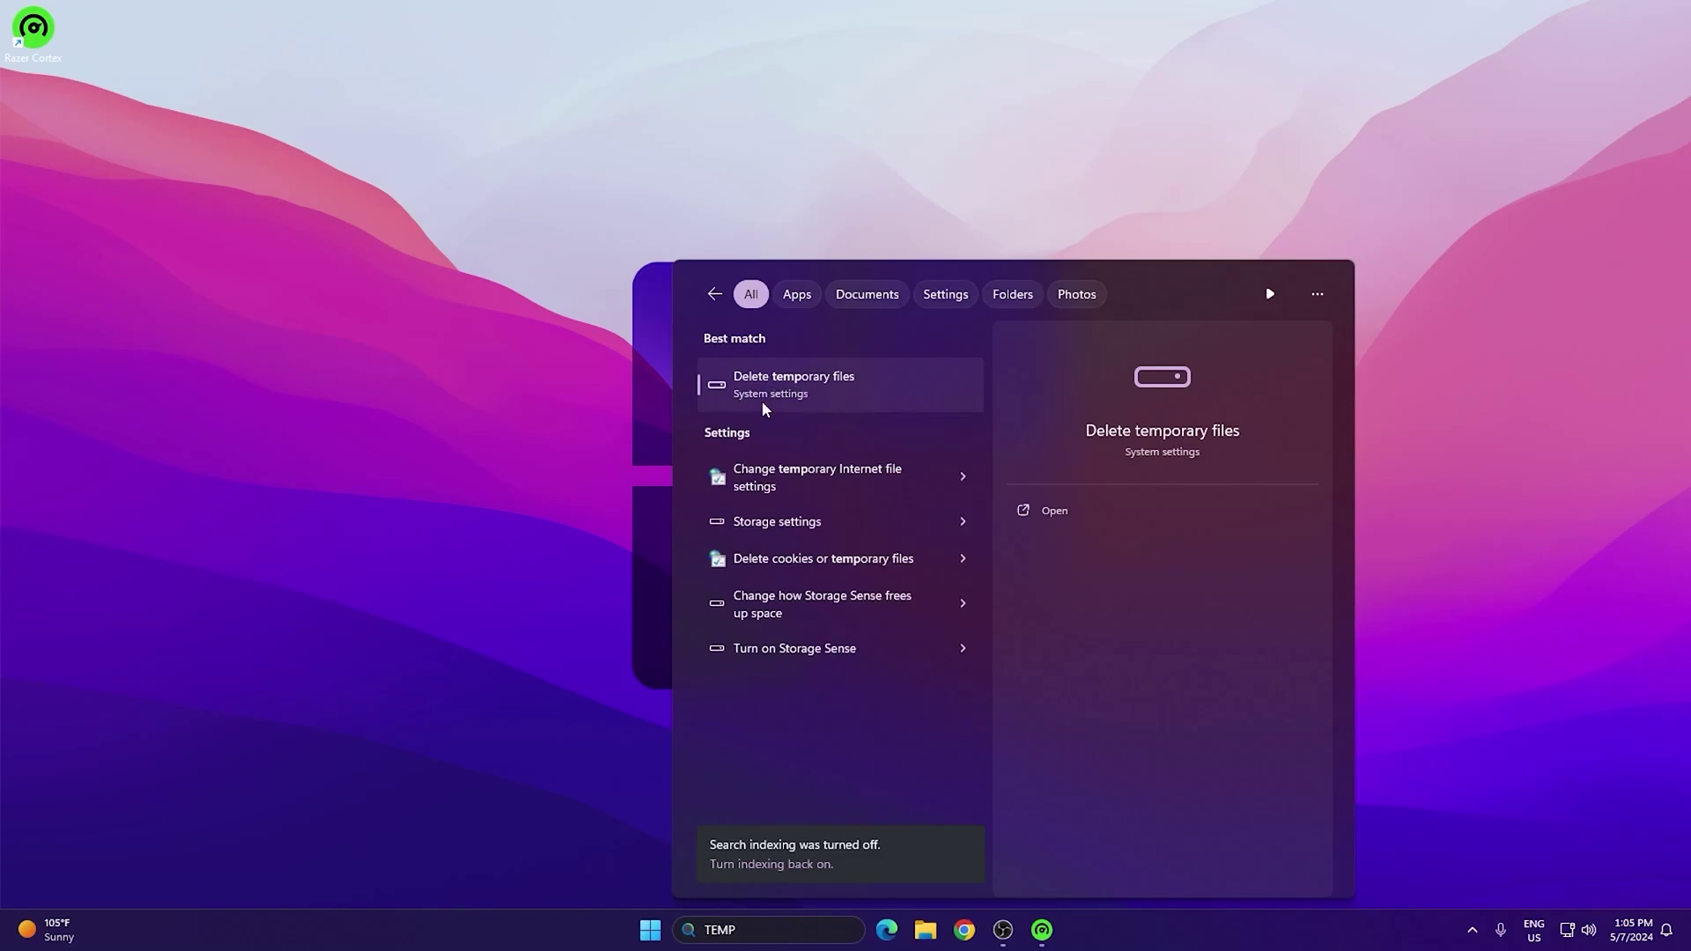
pyautogui.click(819, 400)
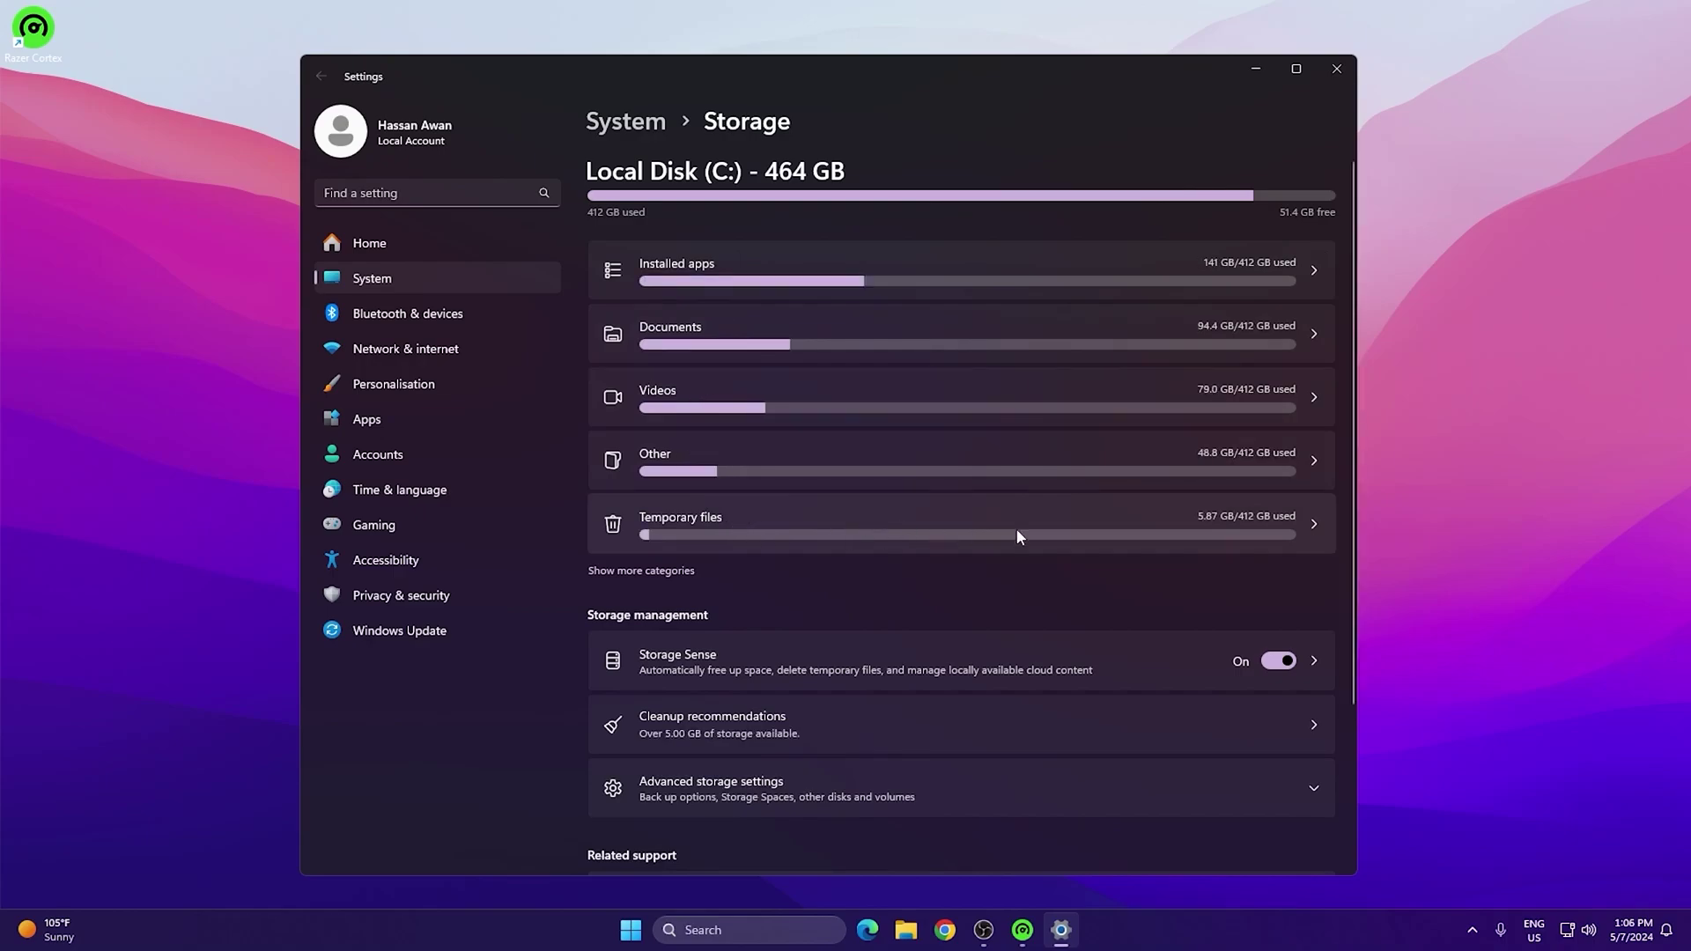
pyautogui.click(731, 517)
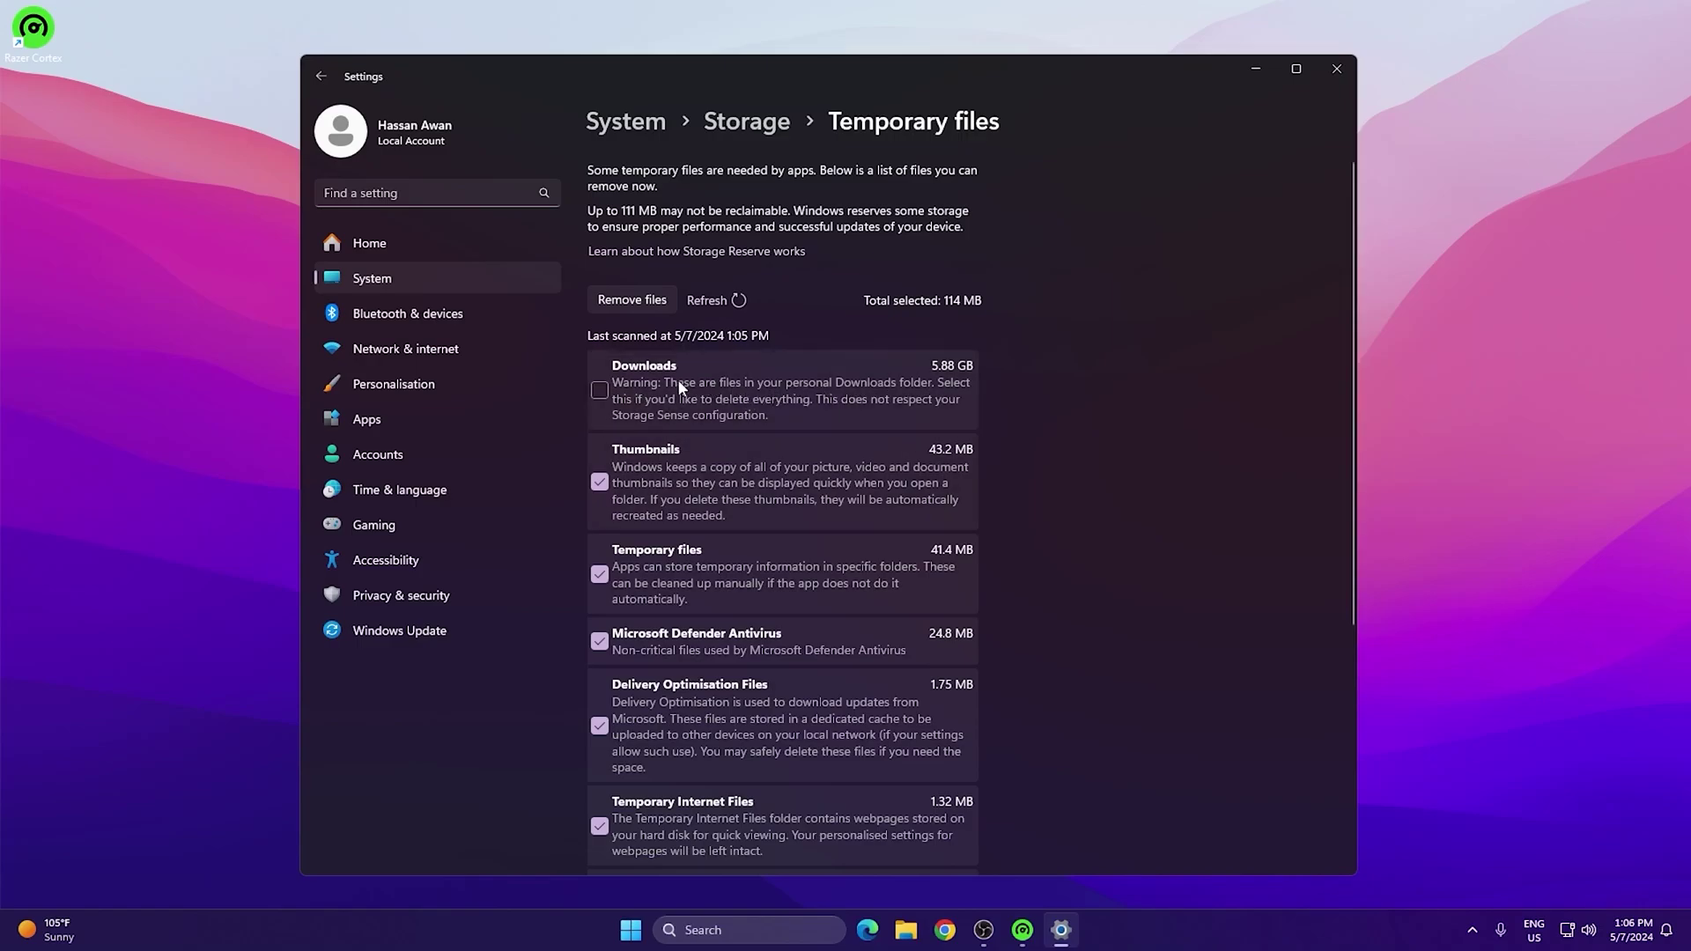
# Add the Recycle Bin to the selected temporary files, permanently remove them without Downloads, and close Settings
pyautogui.scroll(-3, 583, 328)
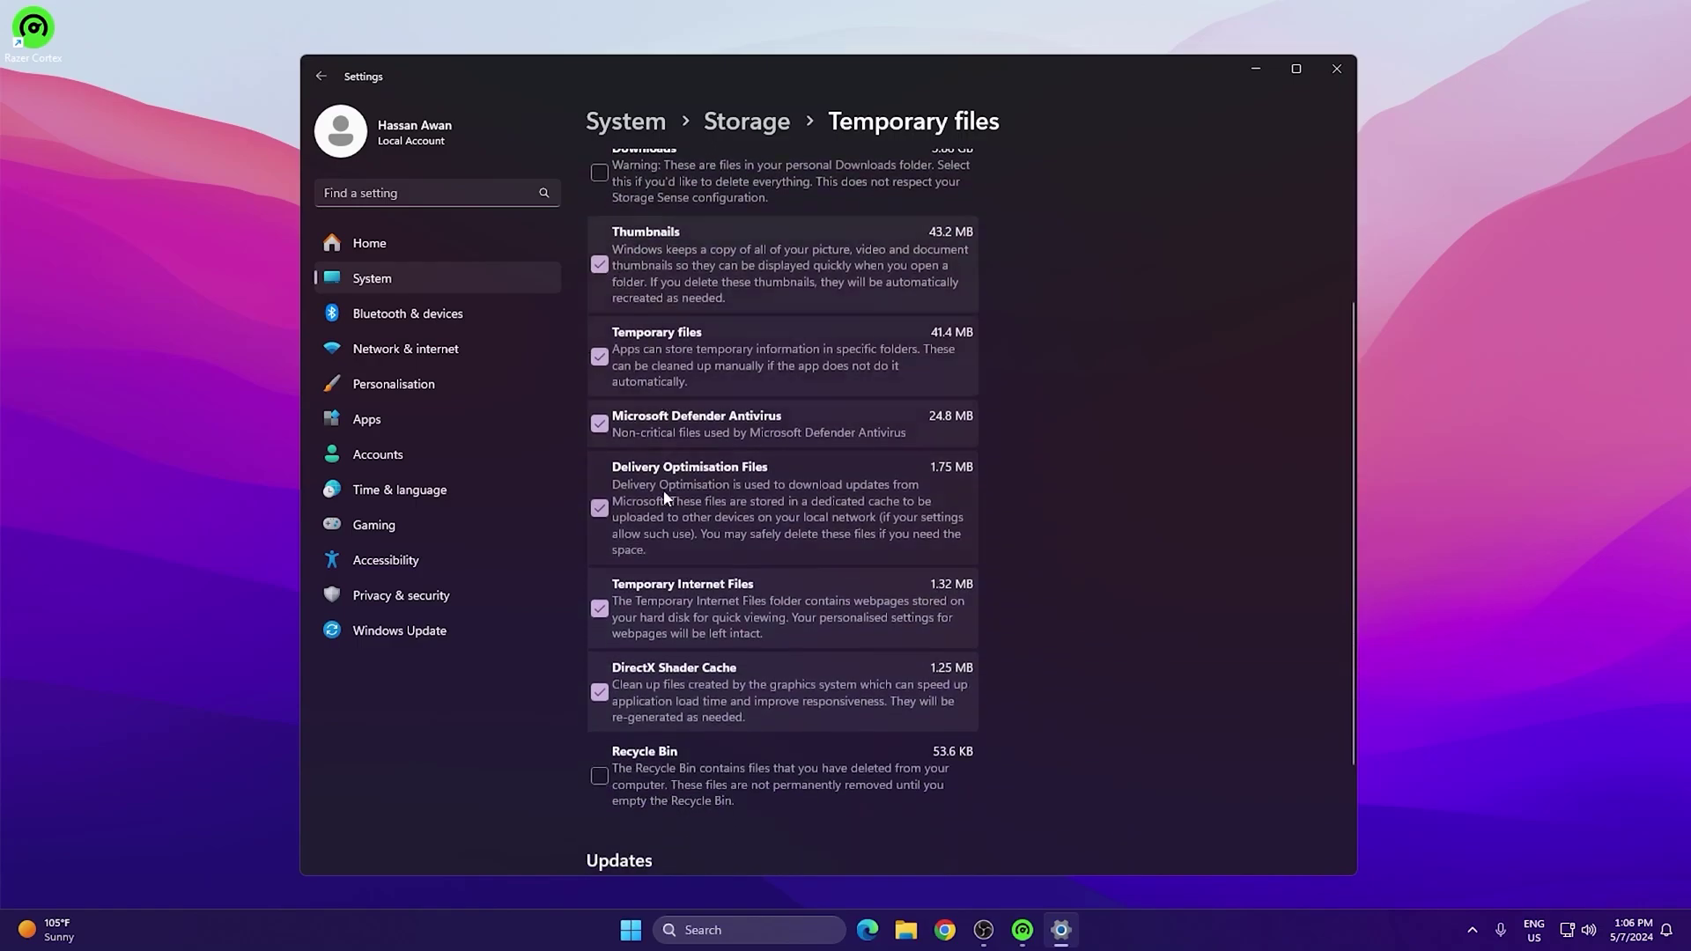
pyautogui.click(631, 775)
pyautogui.scroll(-2, 711, 722)
pyautogui.scroll(6, 678, 686)
pyautogui.scroll(1, 660, 668)
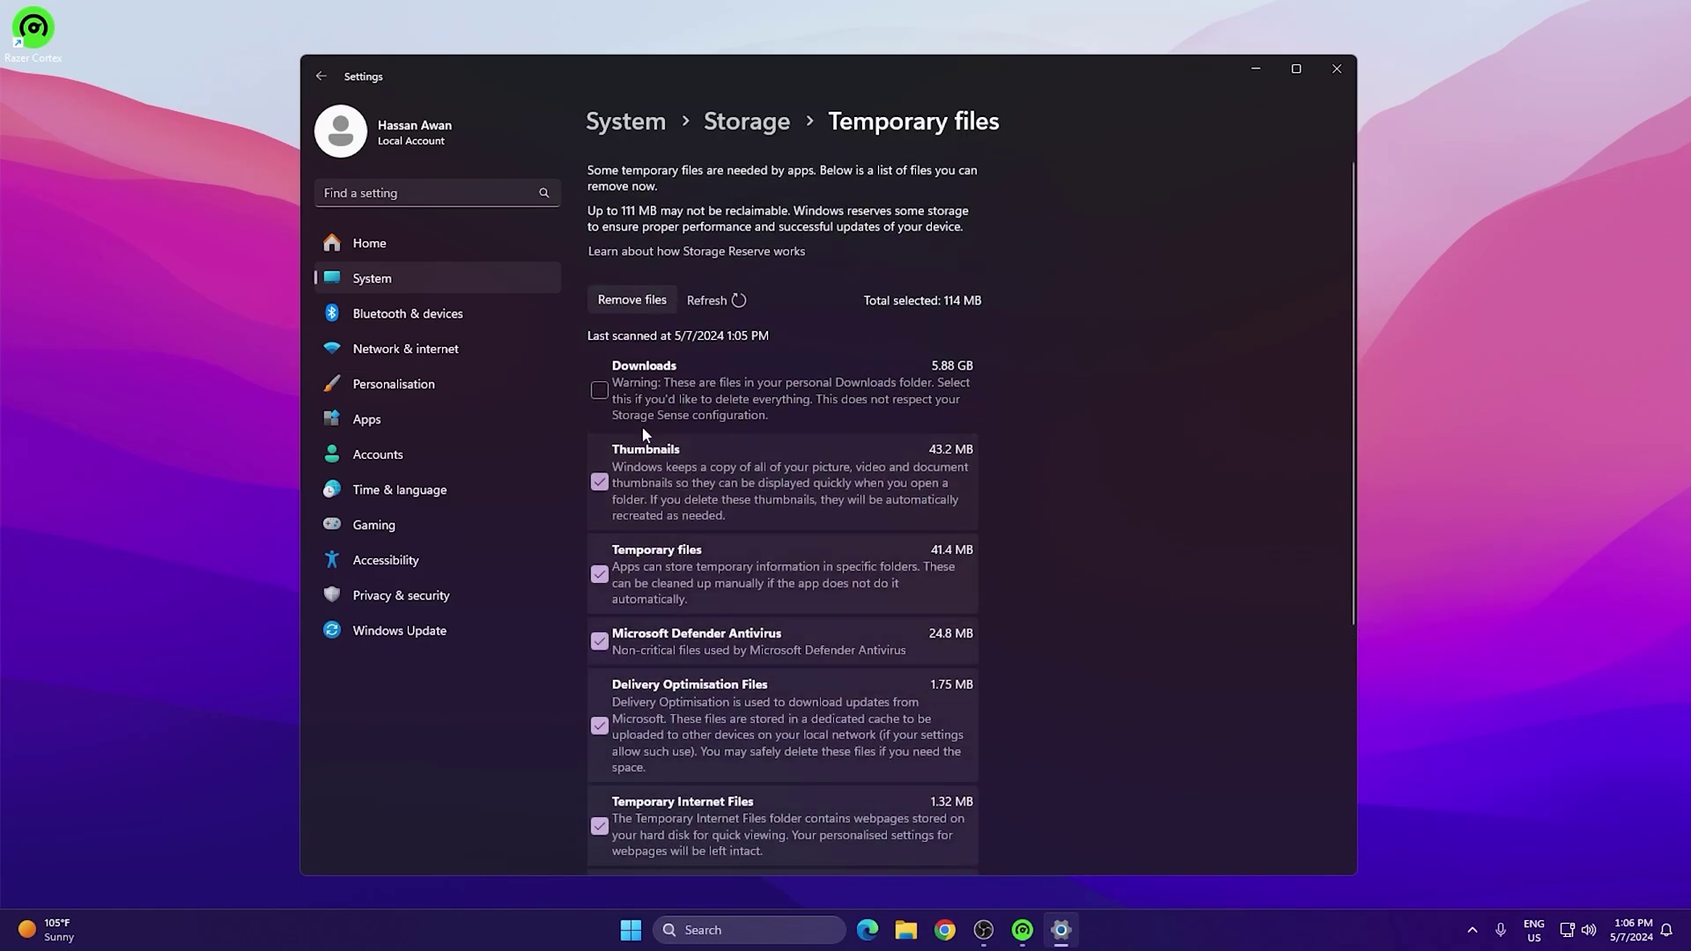
pyautogui.click(627, 300)
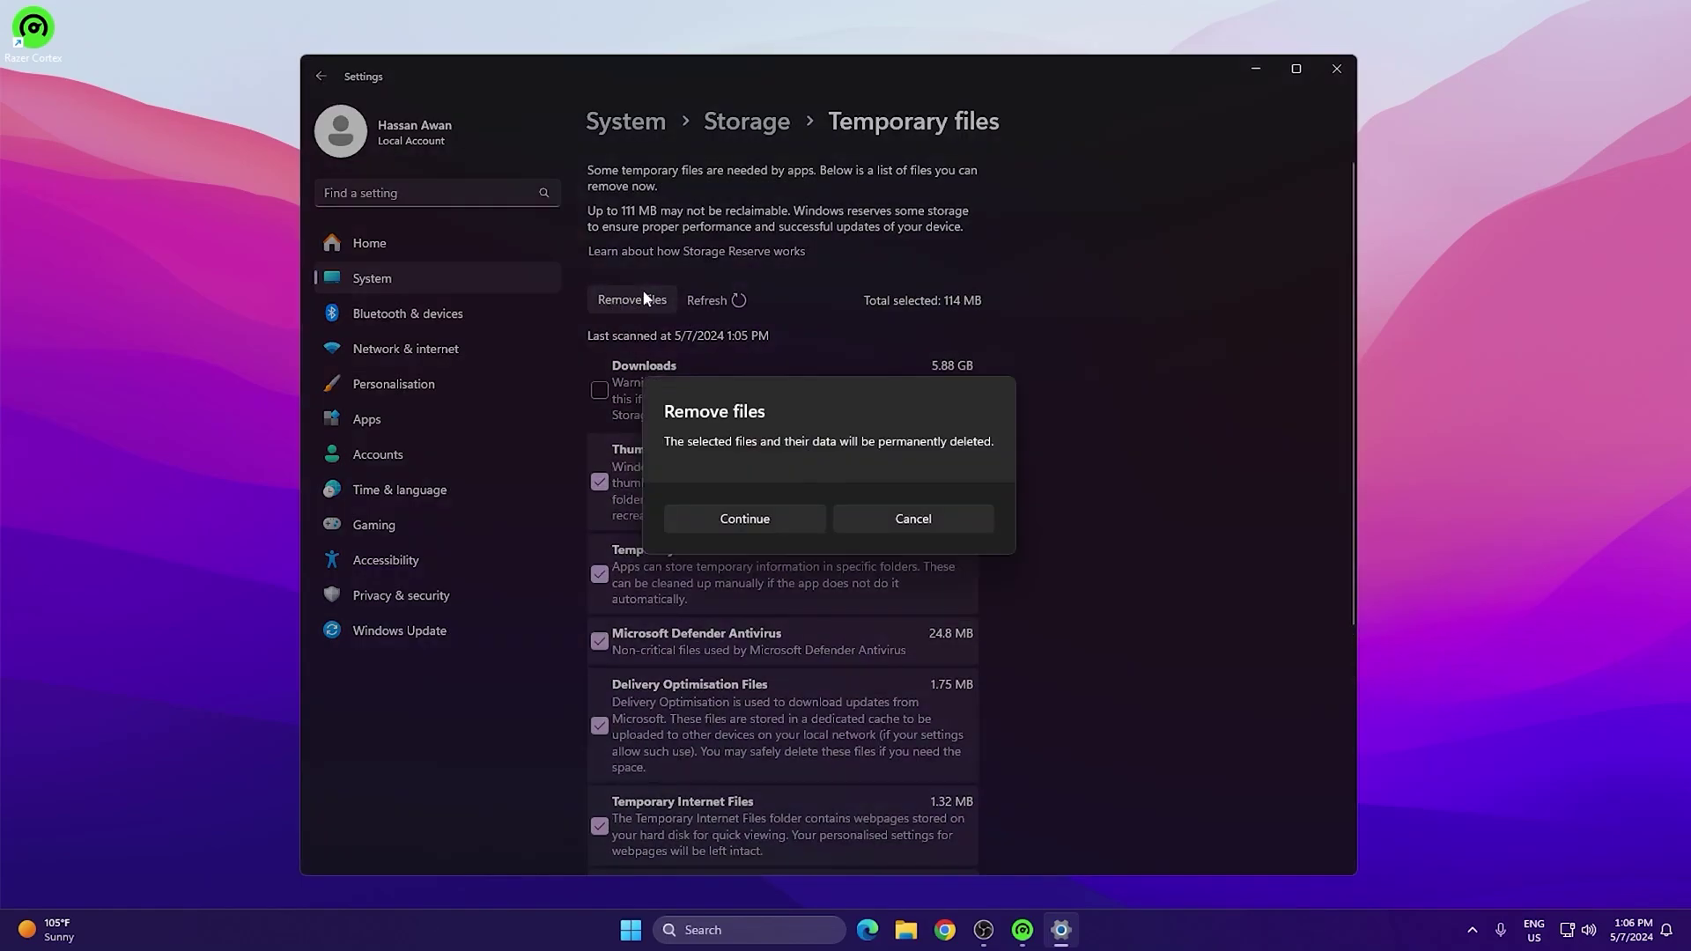
pyautogui.click(785, 520)
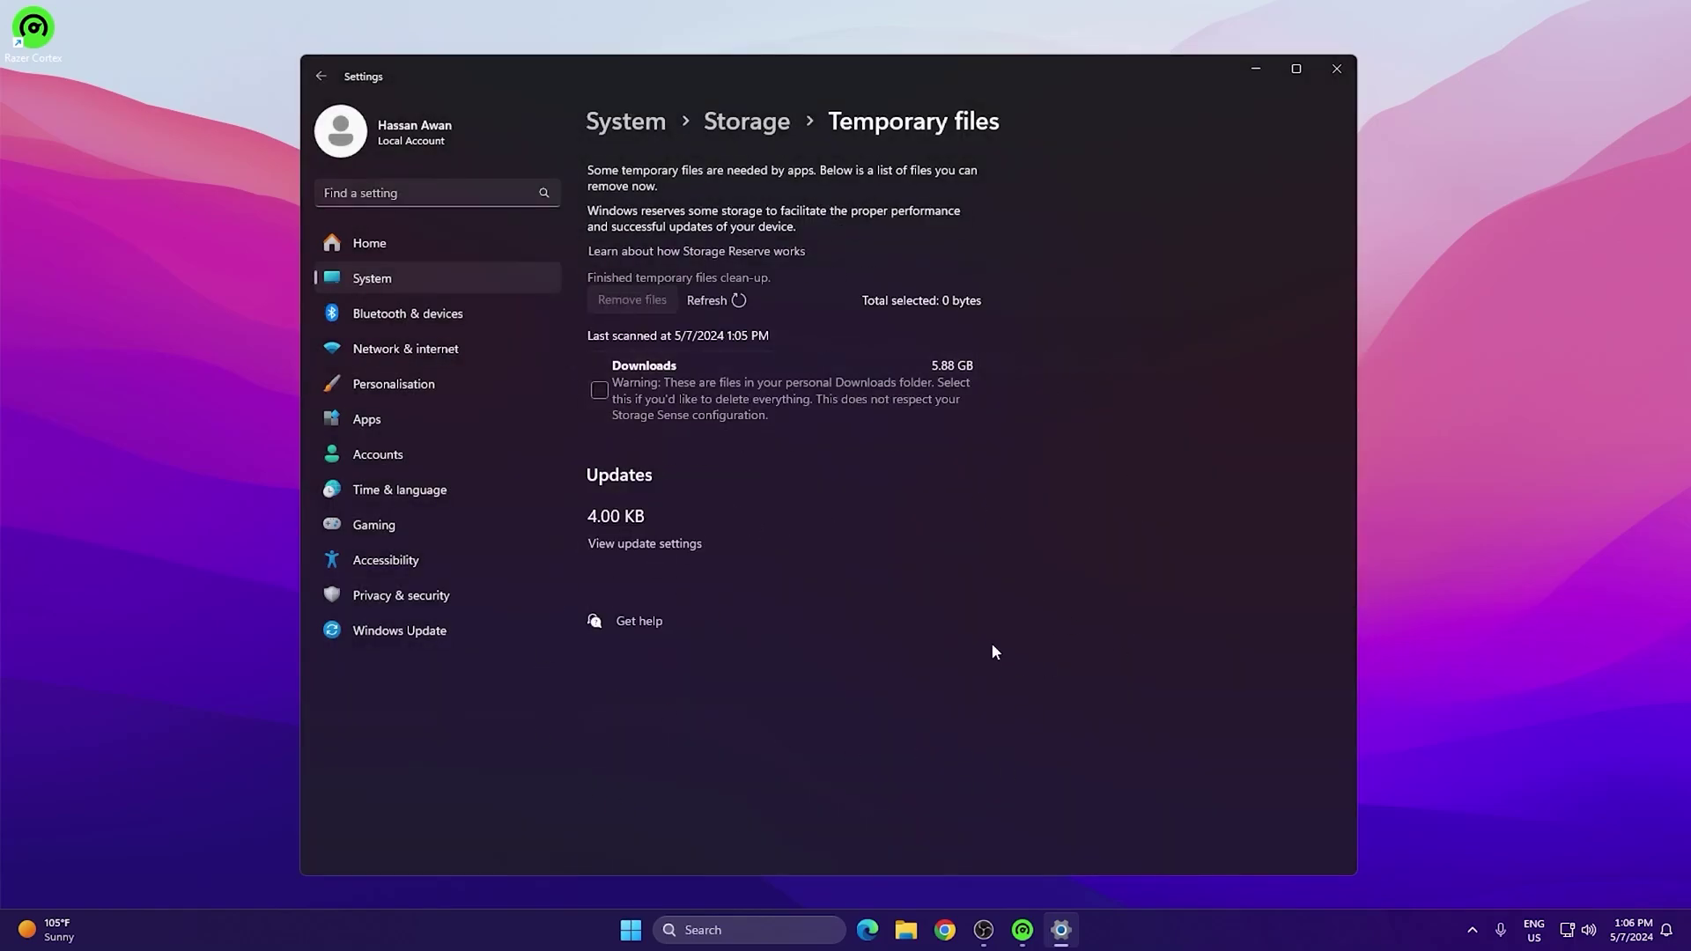
pyautogui.hotkey('alt', 'Left')
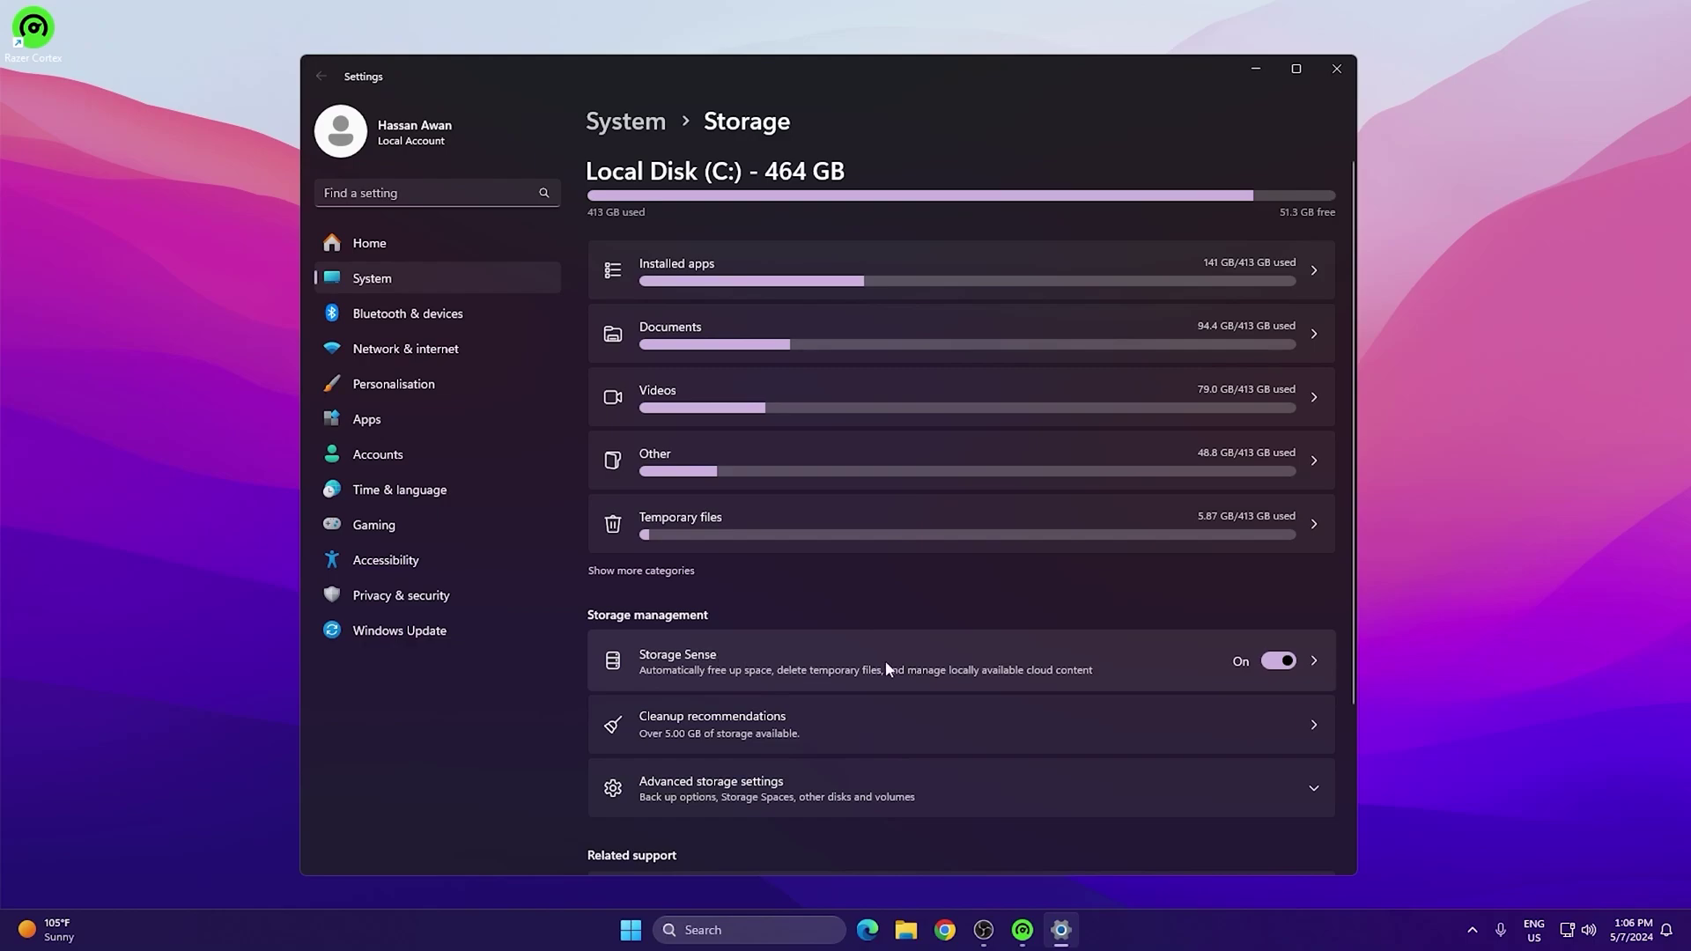
pyautogui.click(1332, 72)
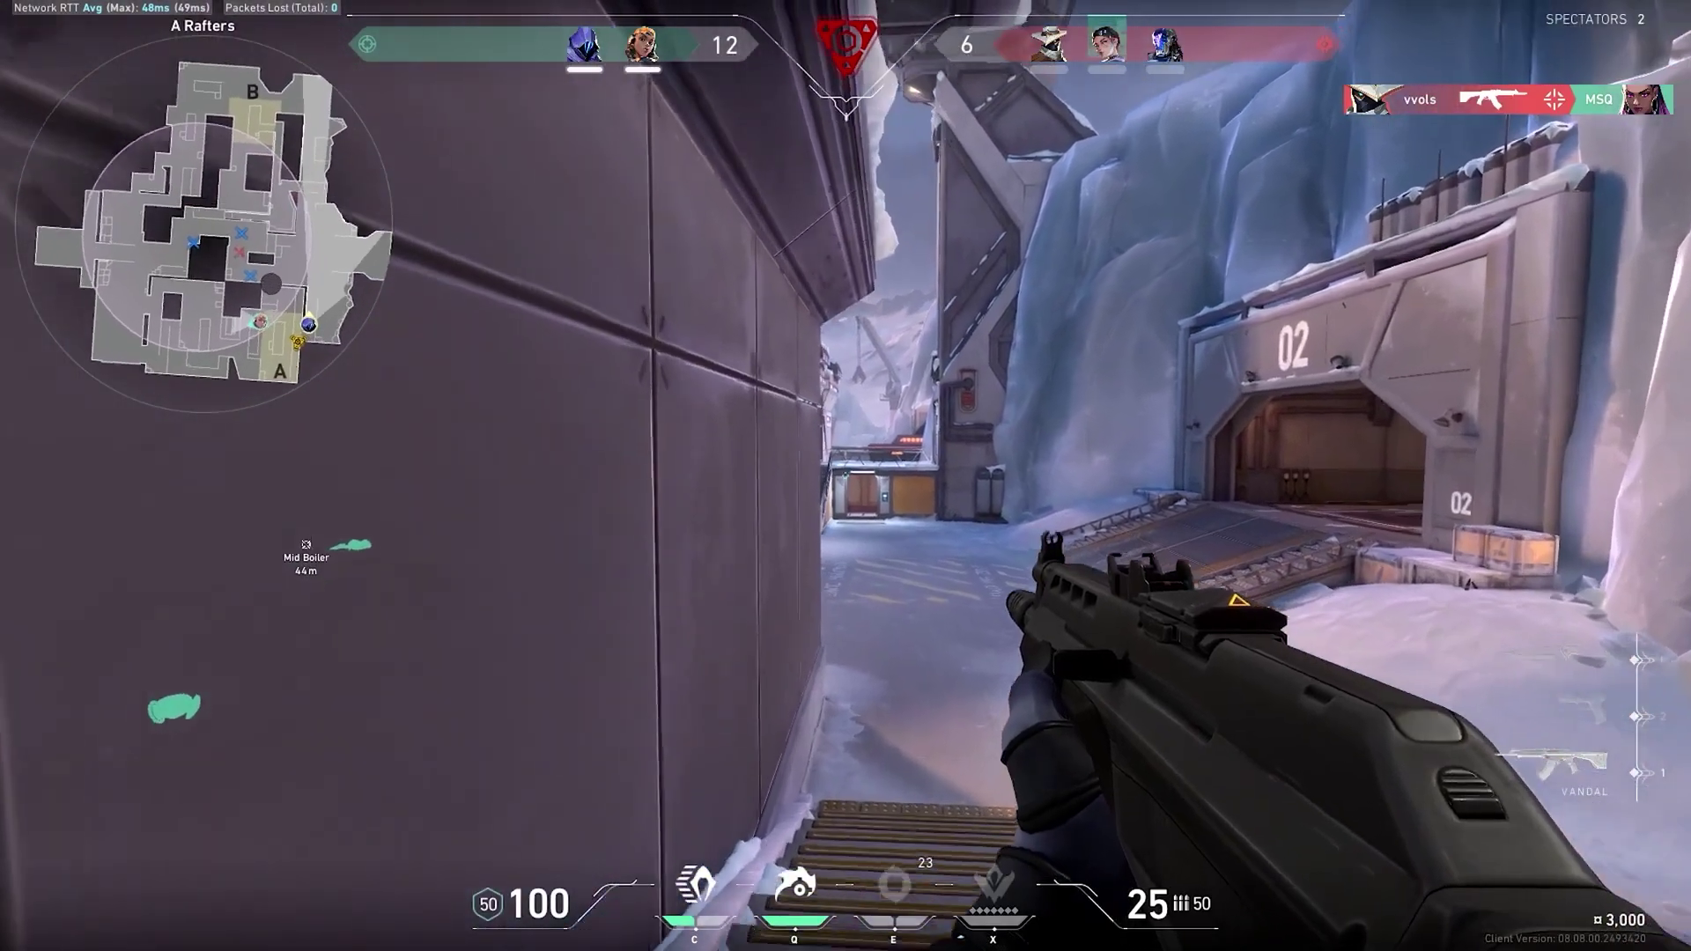
pyautogui.press('w')
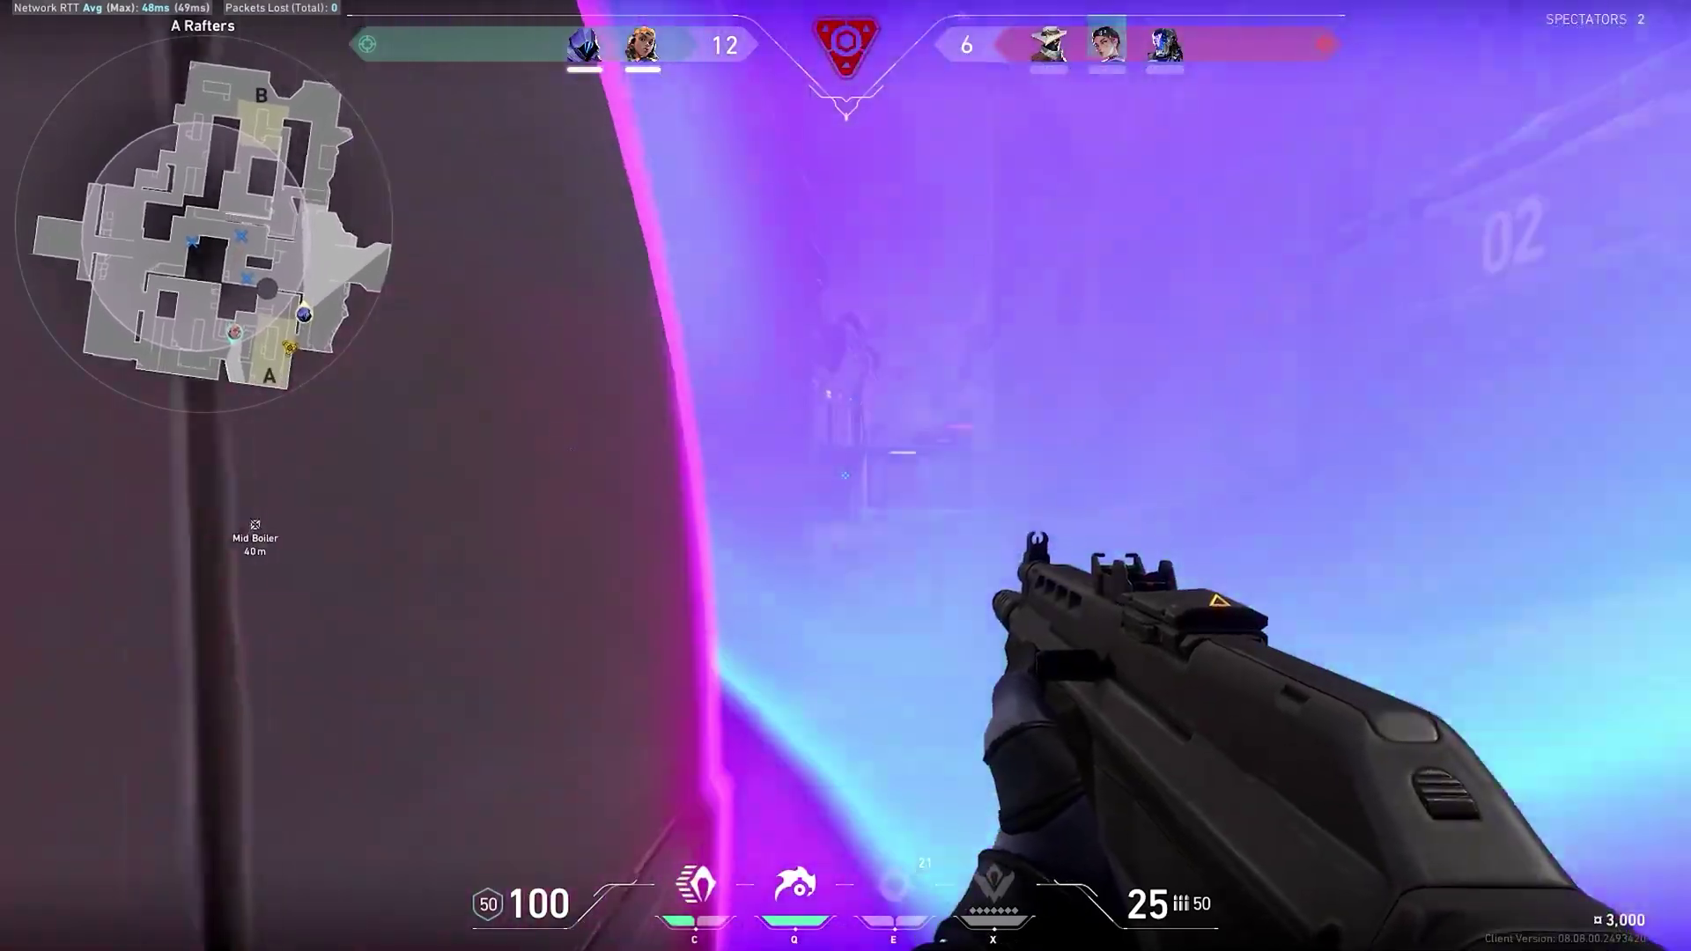
pyautogui.press('w')
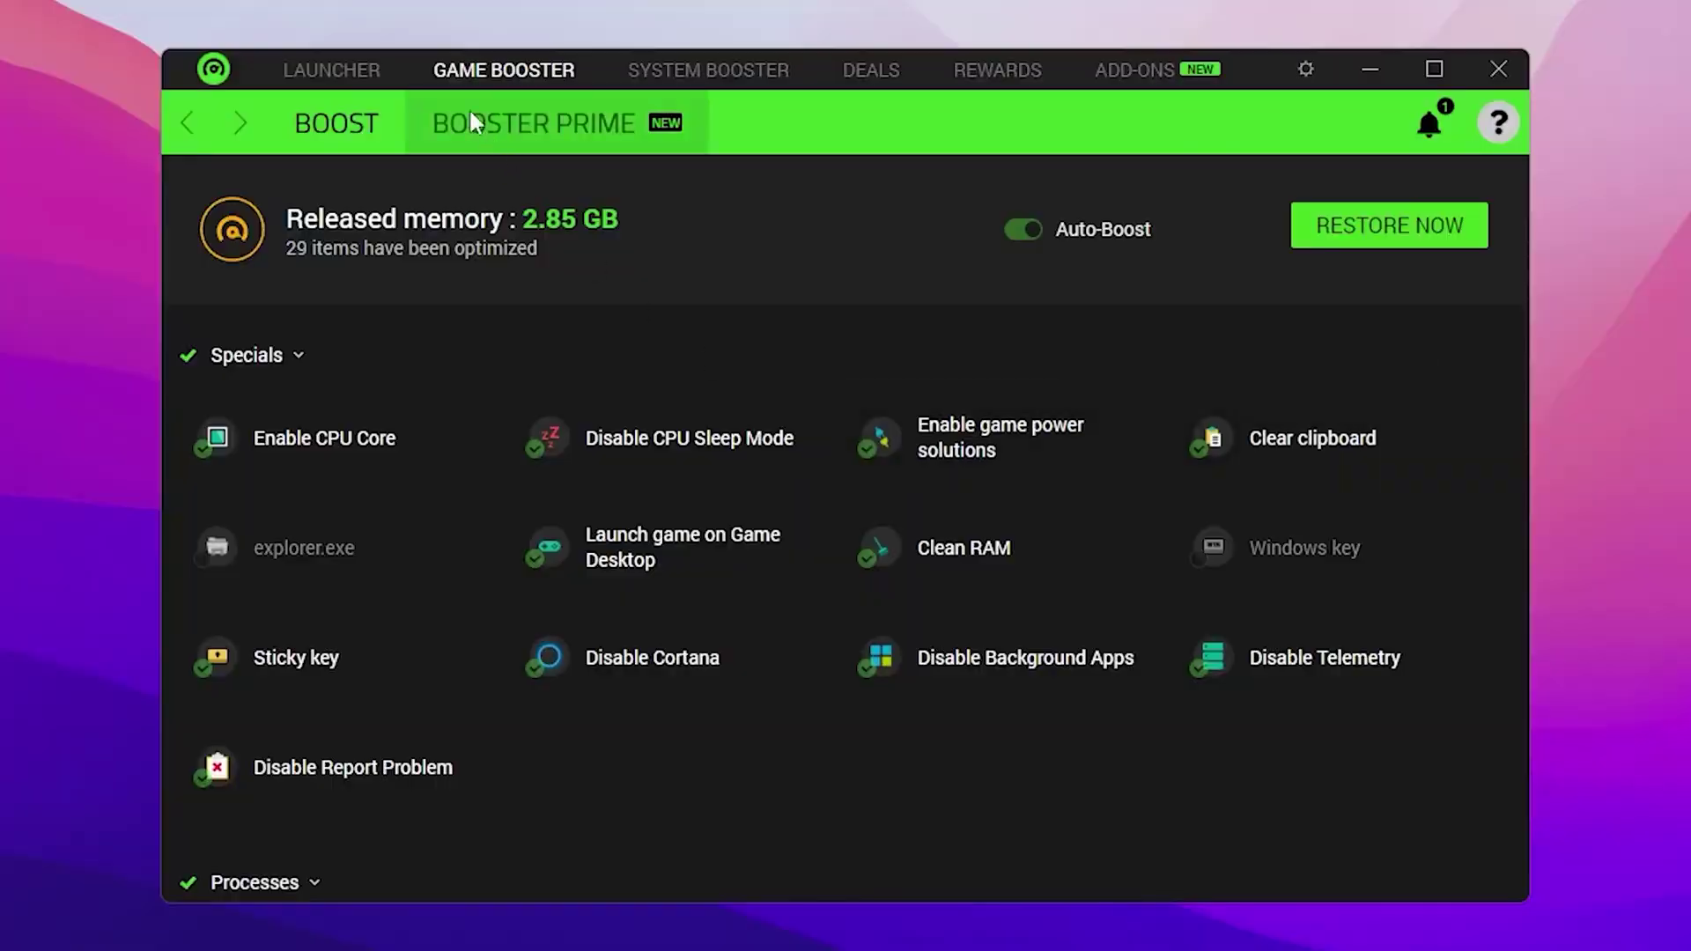
# Open the Fortnite page from the list of all games in Razer Cortex's launcher library
pyautogui.click(335, 69)
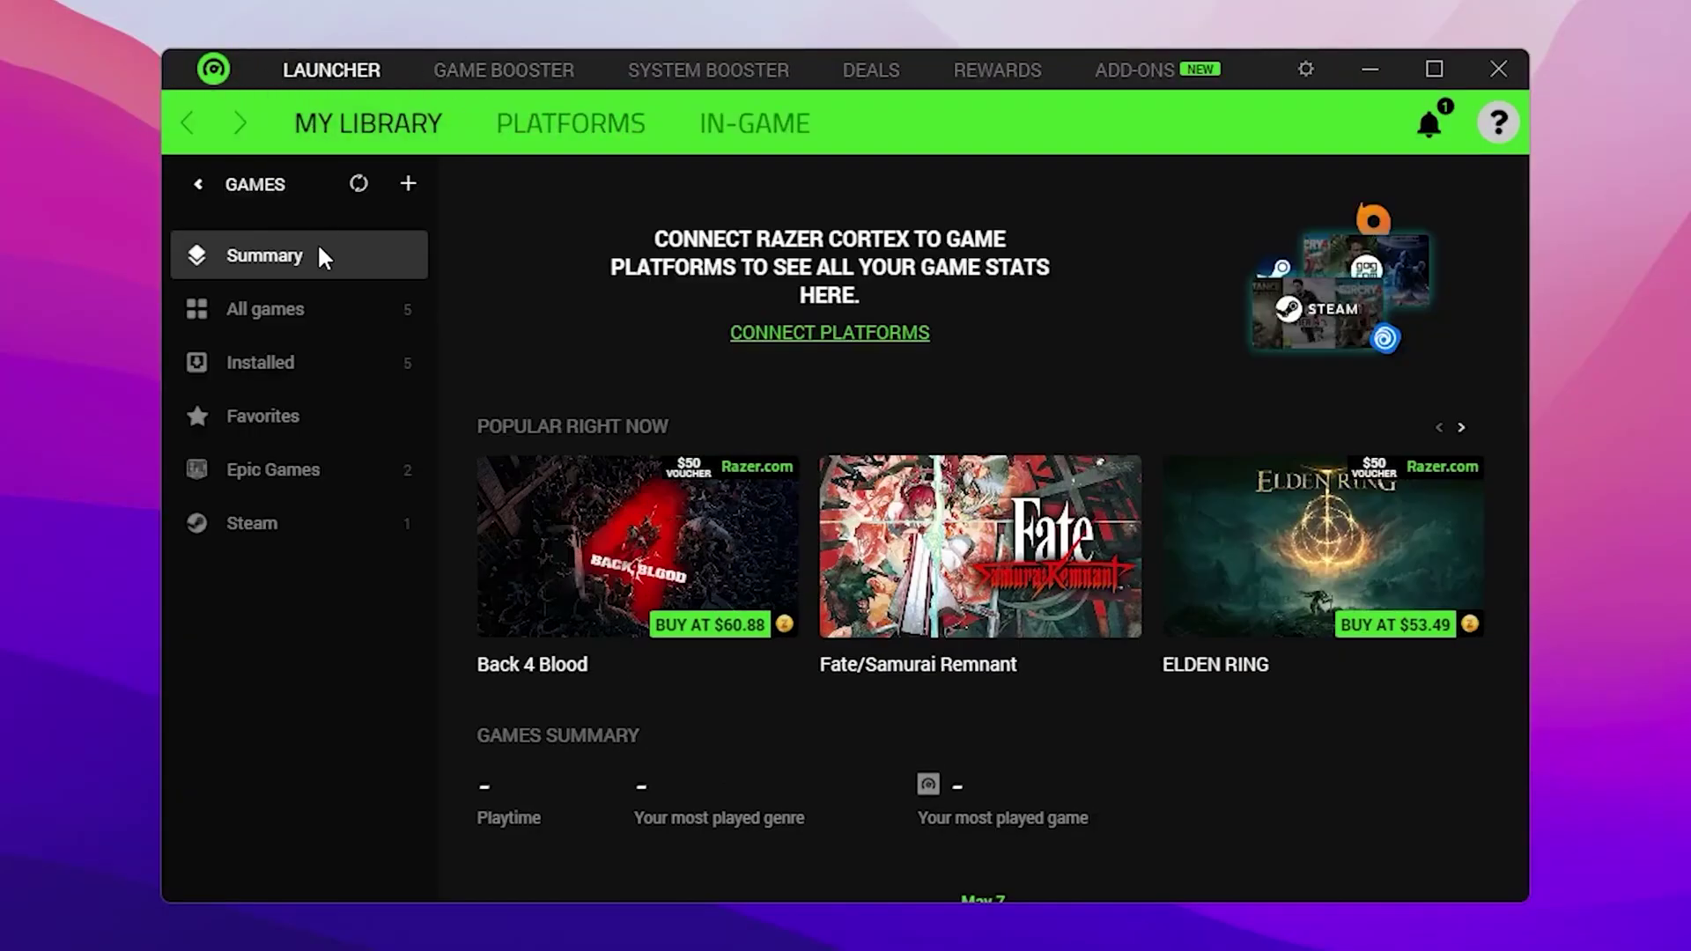
pyautogui.click(291, 304)
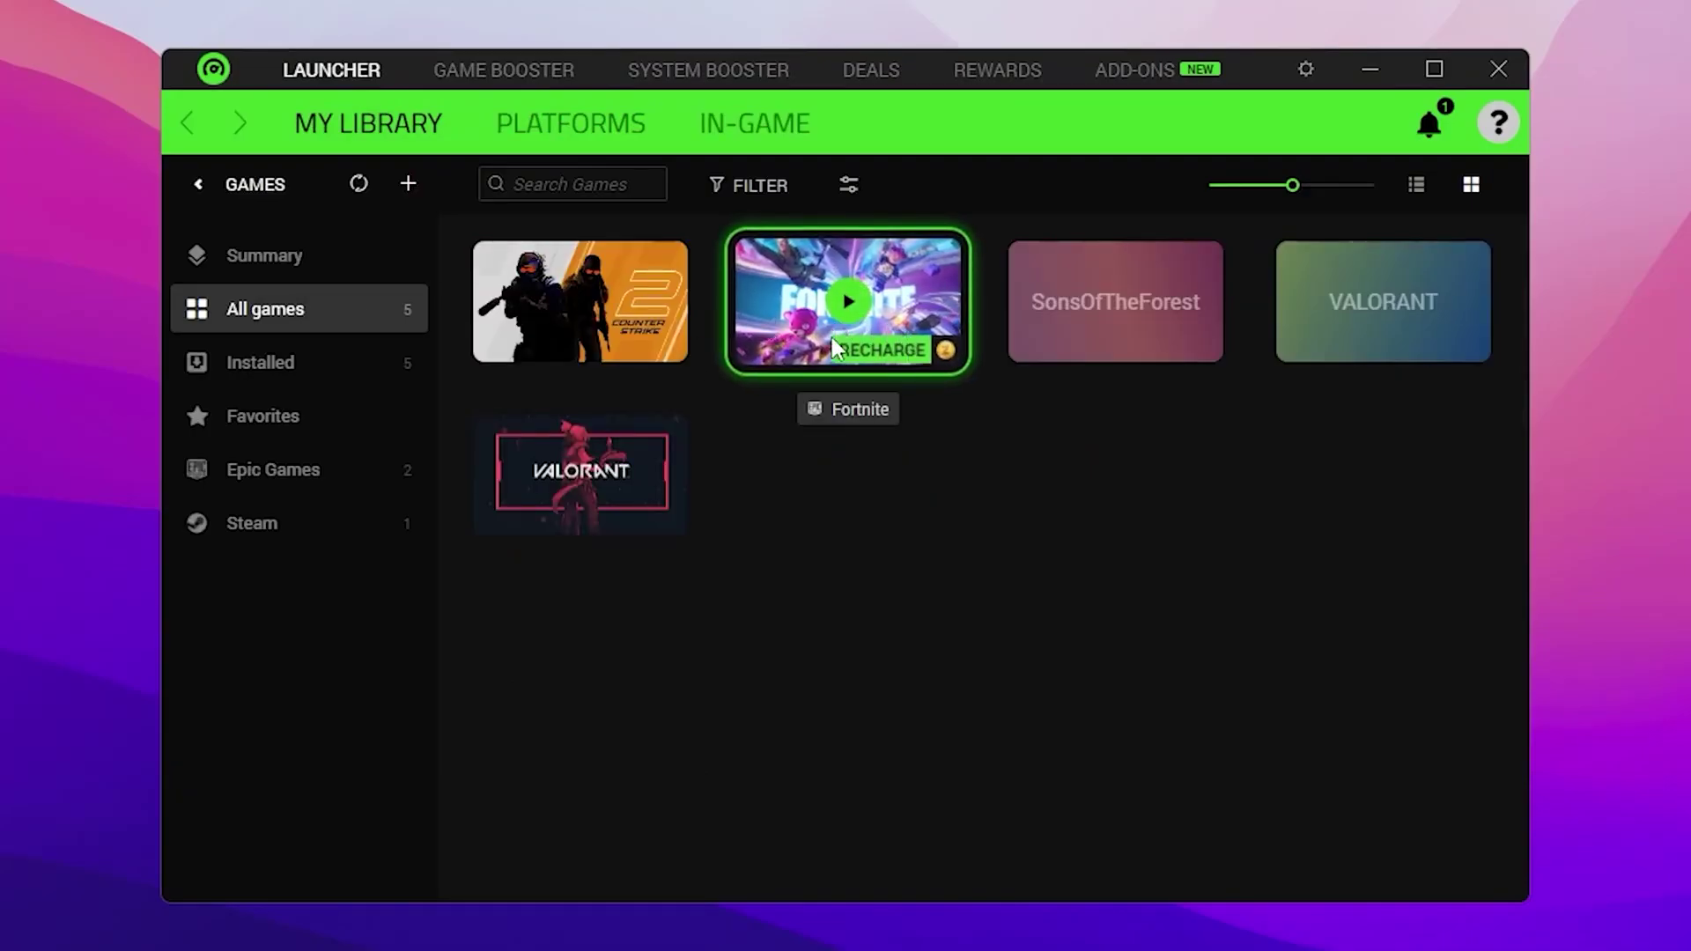
pyautogui.click(849, 356)
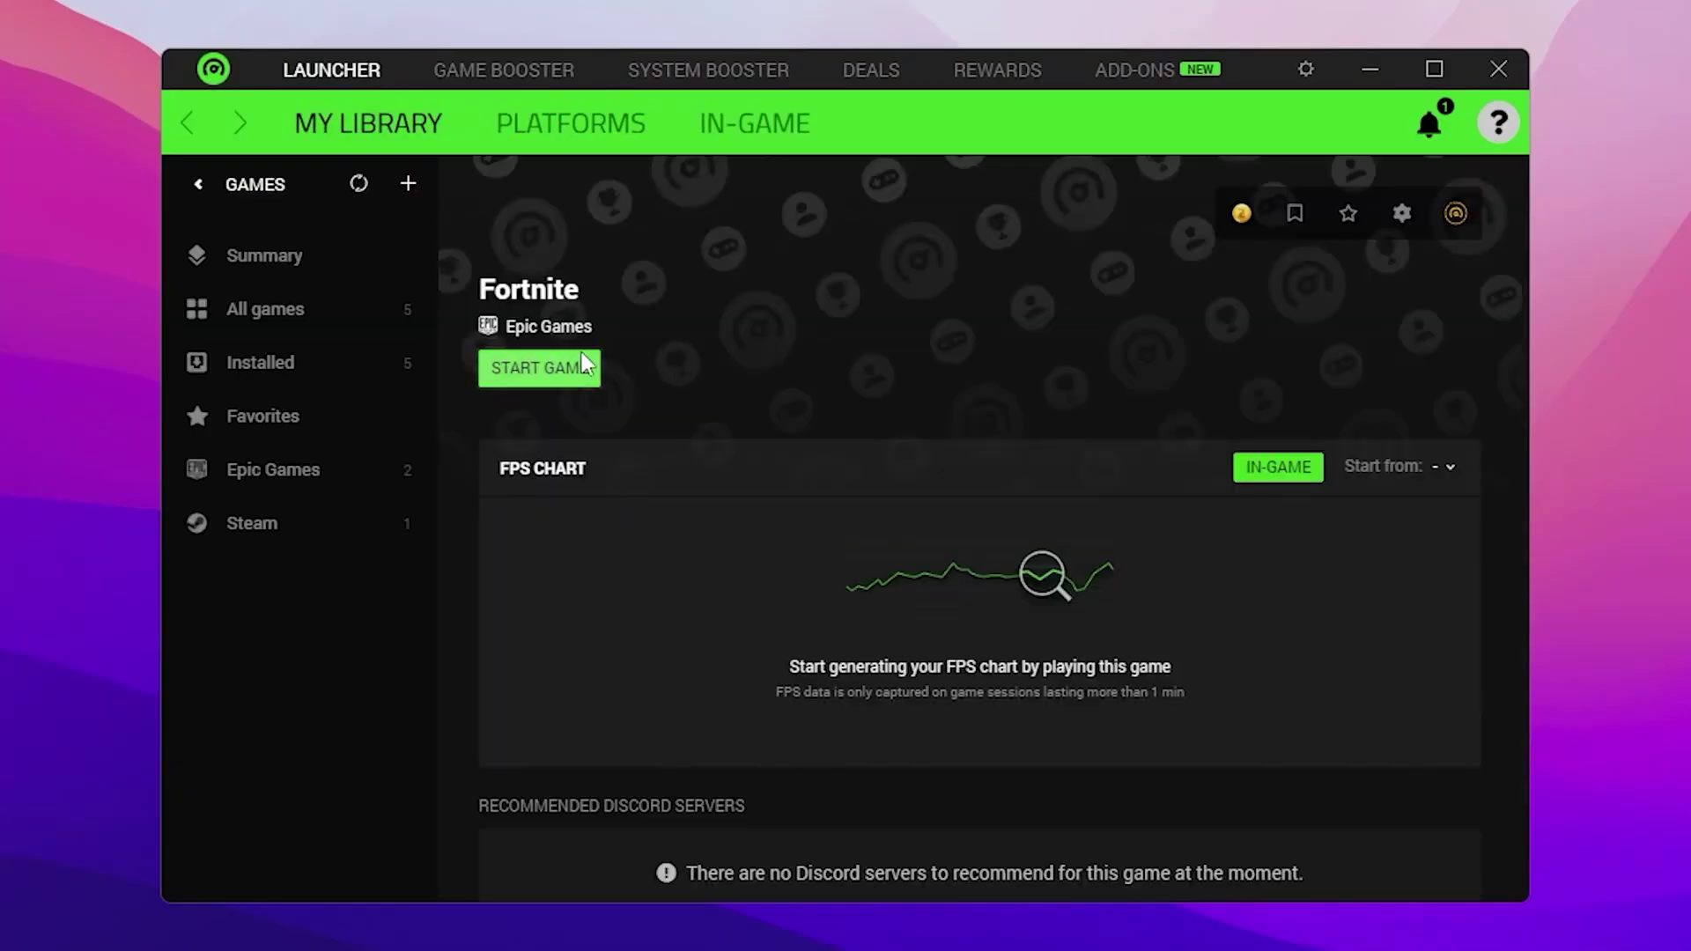